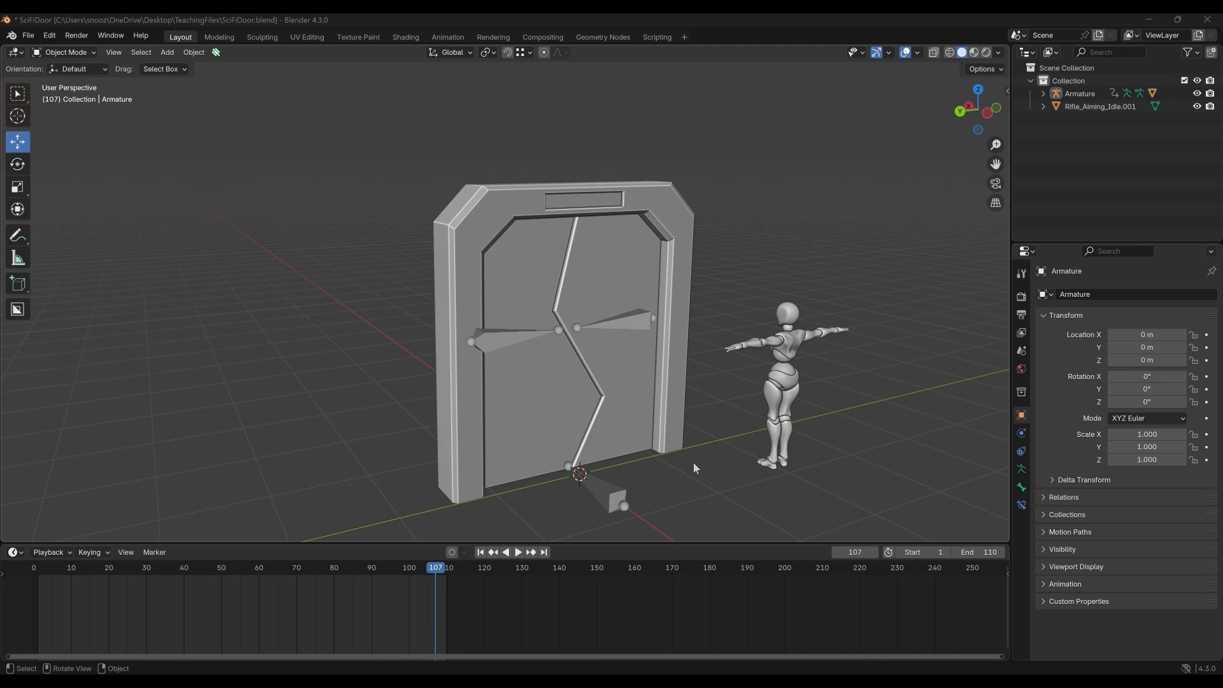
# Preview the door's opening animation, then select the door mesh and its Armature.
pyautogui.click(518, 552)
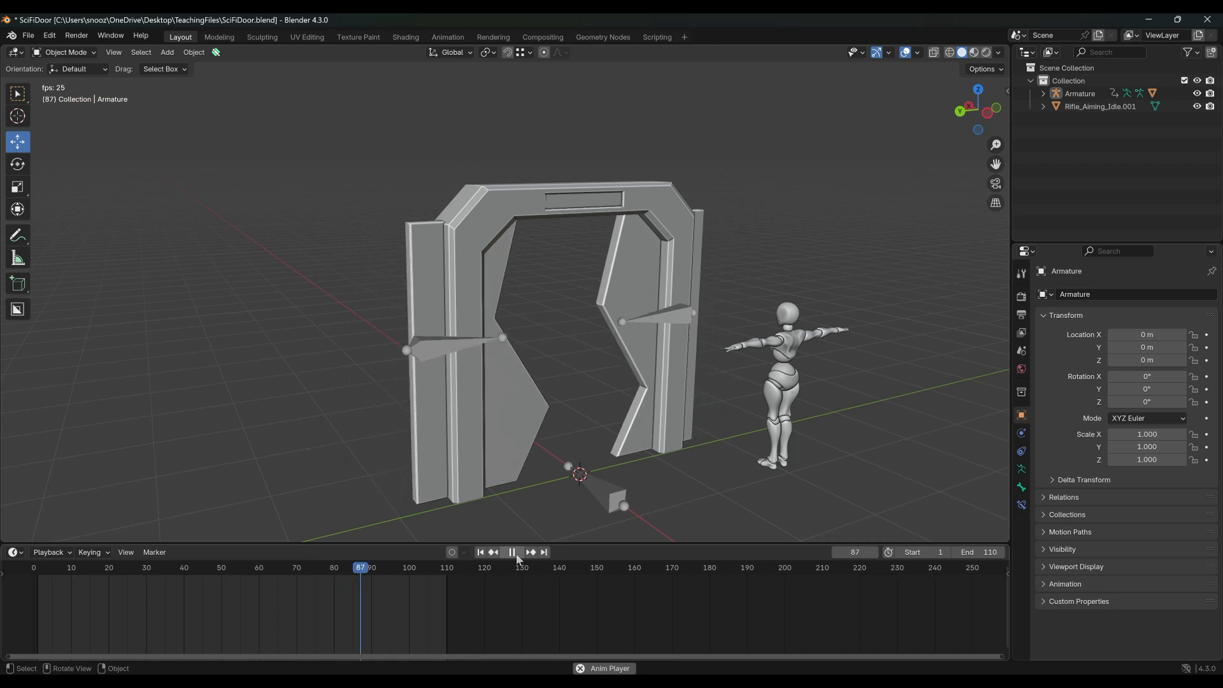
pyautogui.click(514, 553)
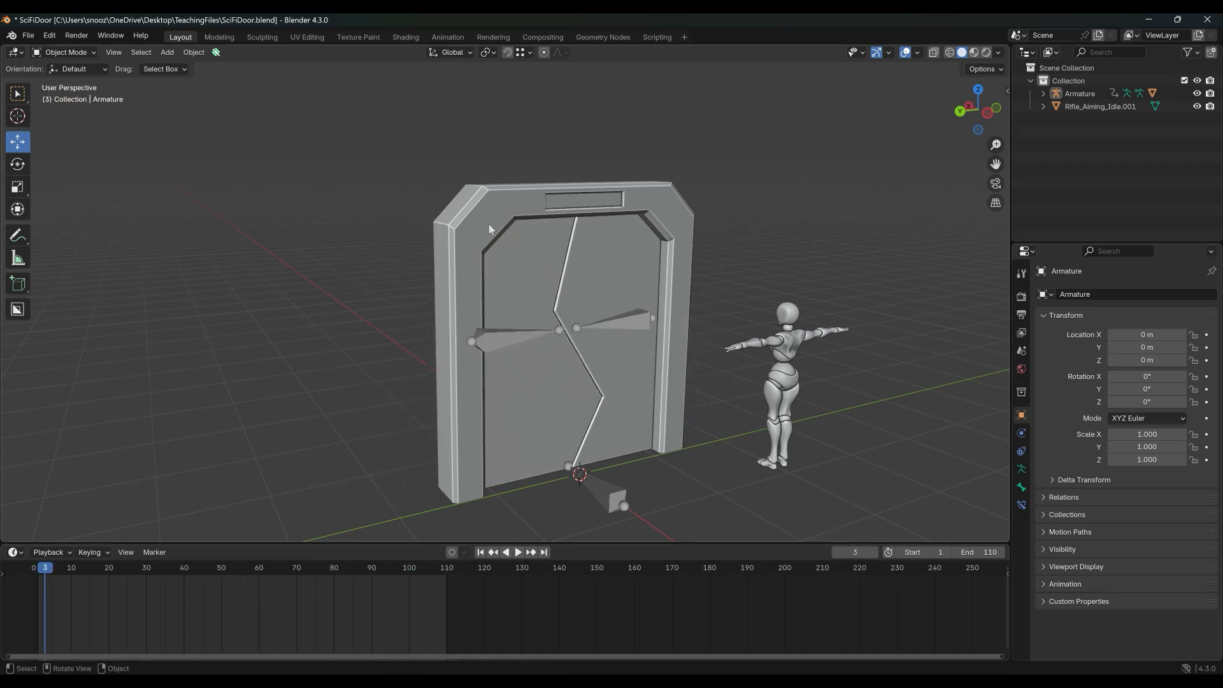
pyautogui.click(488, 204)
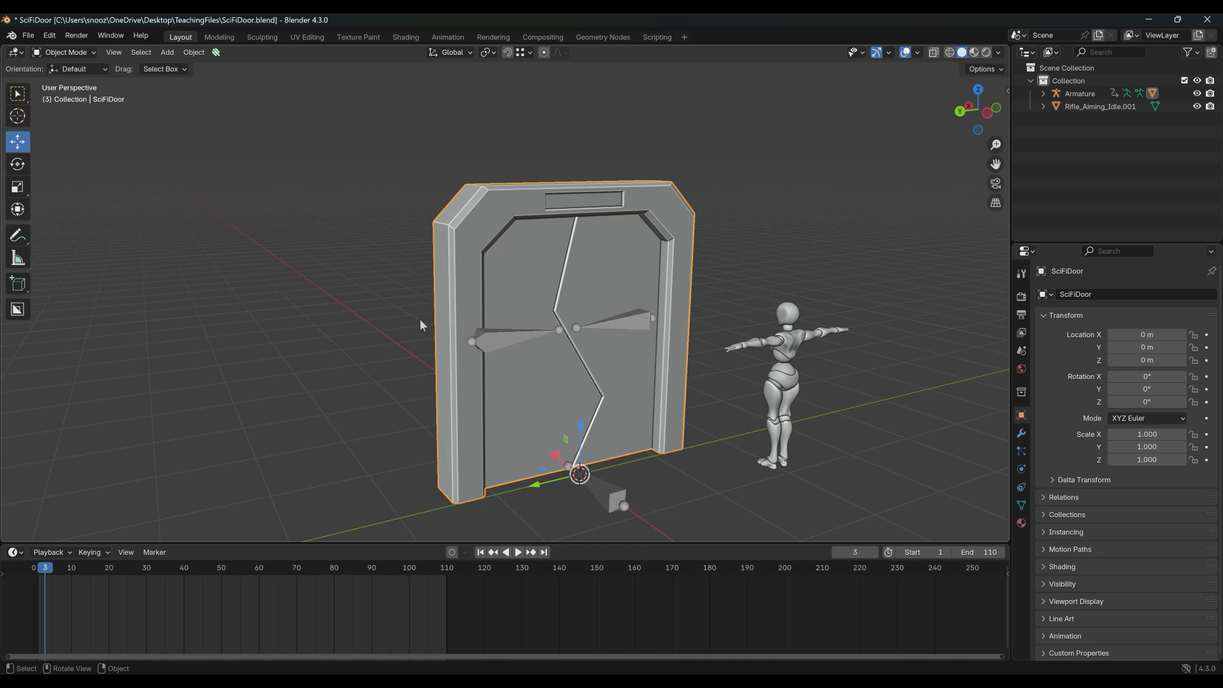
pyautogui.click(499, 342)
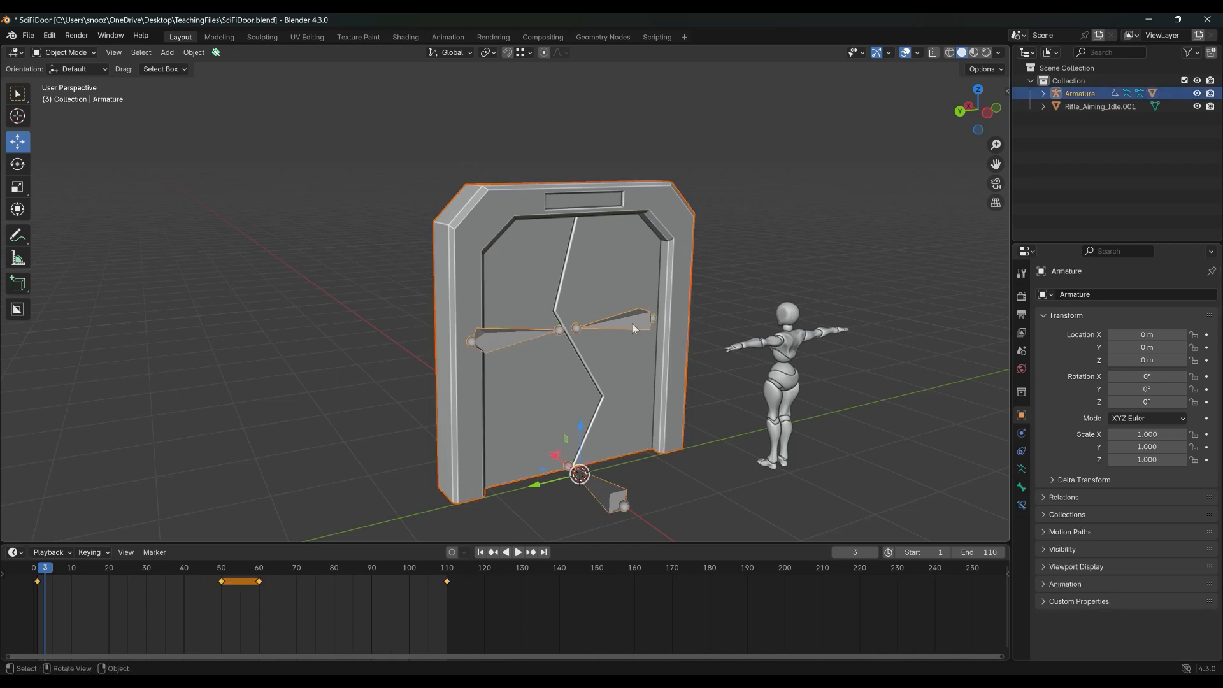
# Start an FBX export from the File > Export menu.
pyautogui.click(27, 36)
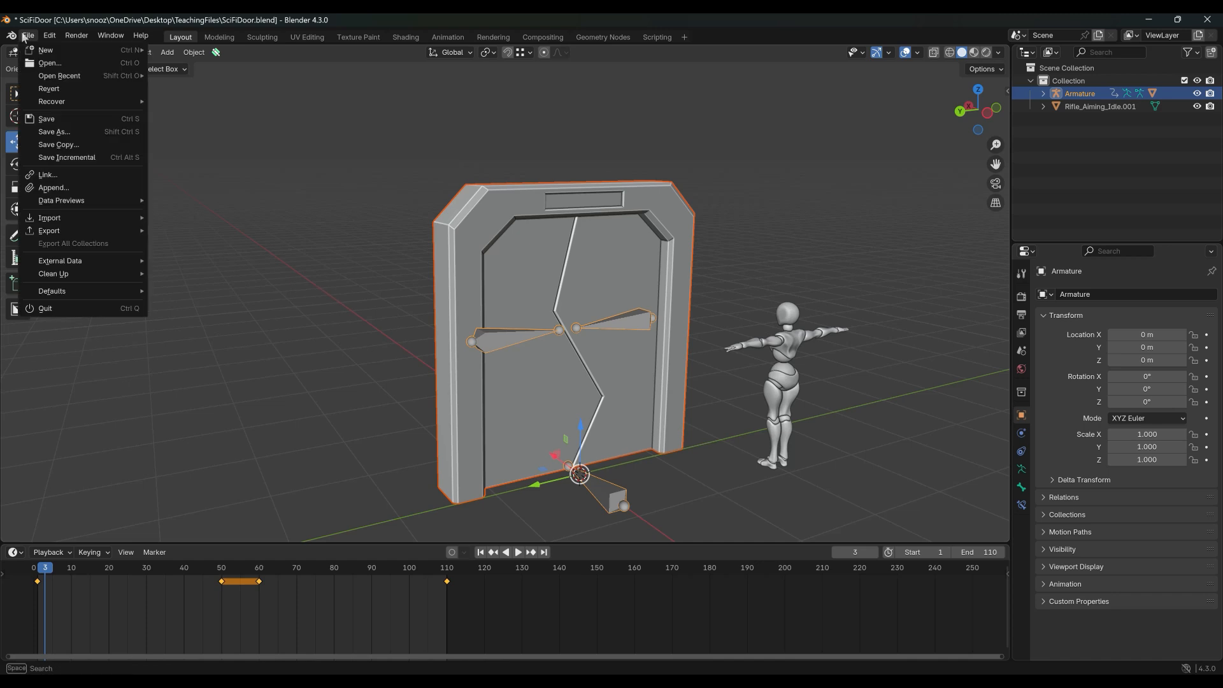
pyautogui.moveTo(66, 234)
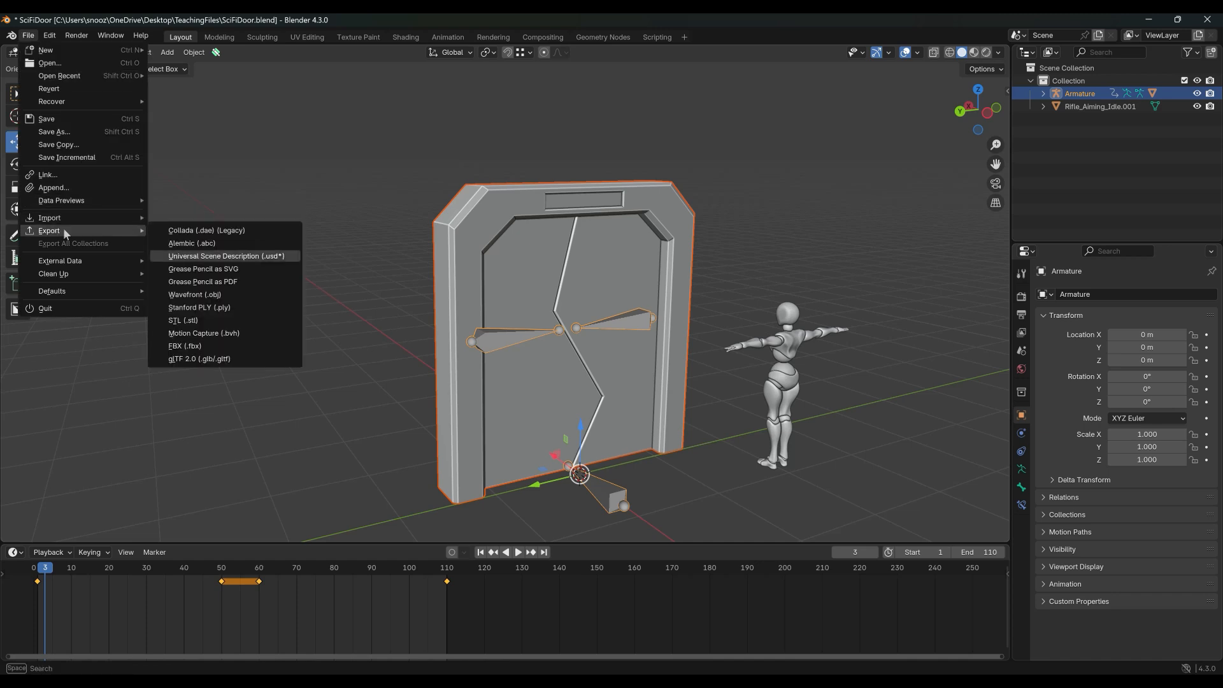
pyautogui.click(193, 345)
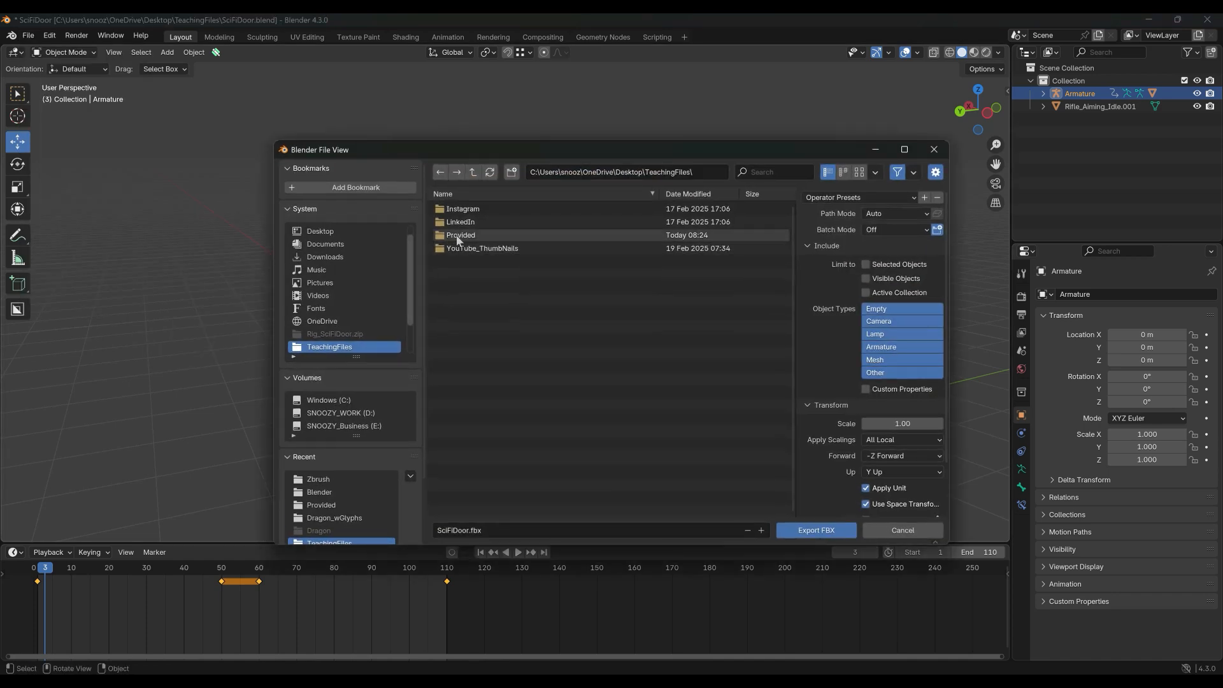
# Target the Provided folder and name the export file SK_SciFiDoor.fbx.
pyautogui.doubleClick(456, 235)
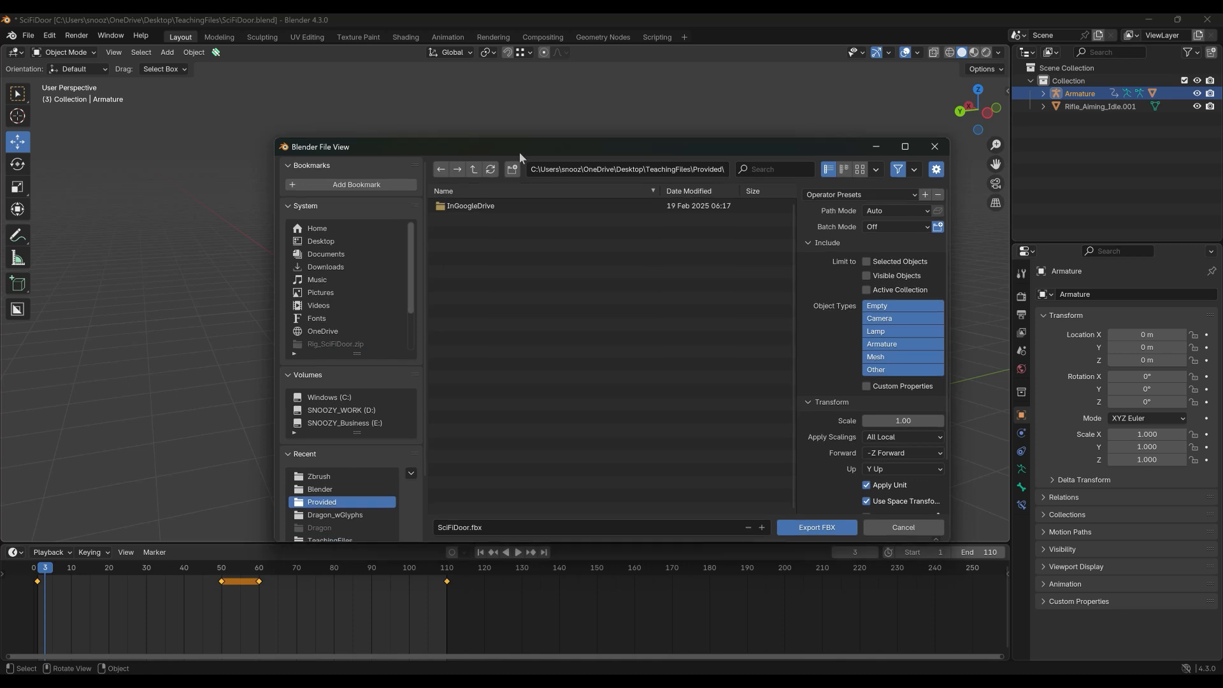
pyautogui.moveTo(519, 152); pyautogui.dragTo(523, 122)
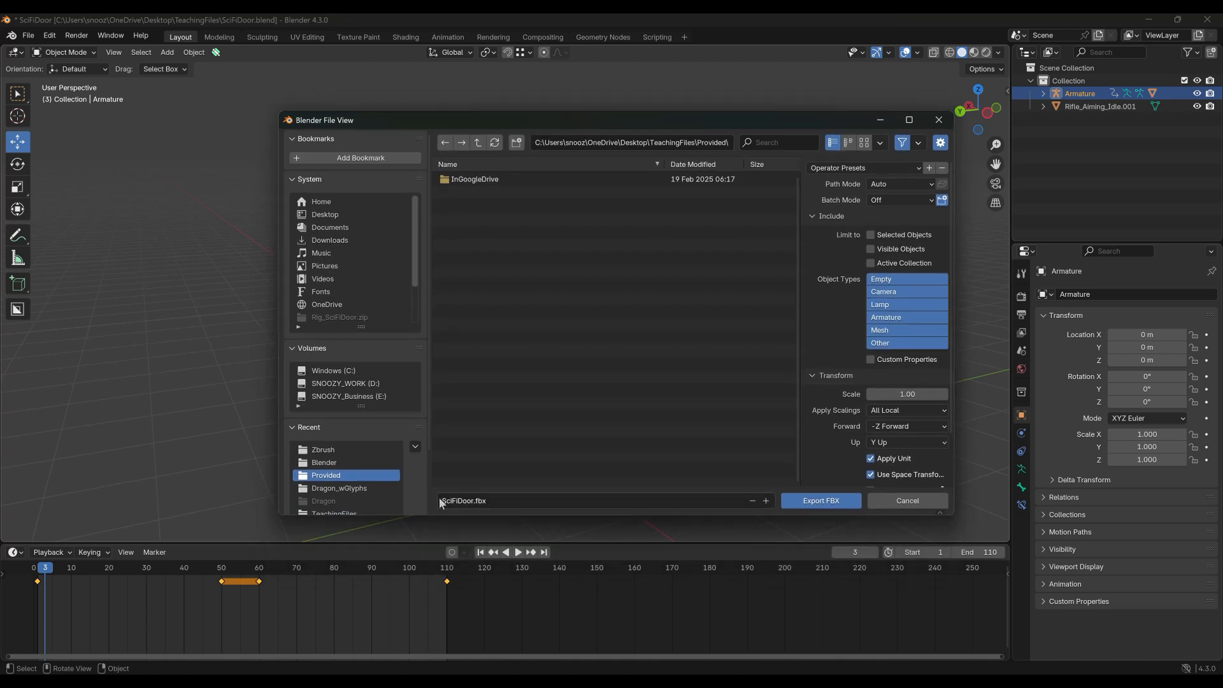
pyautogui.click(440, 504)
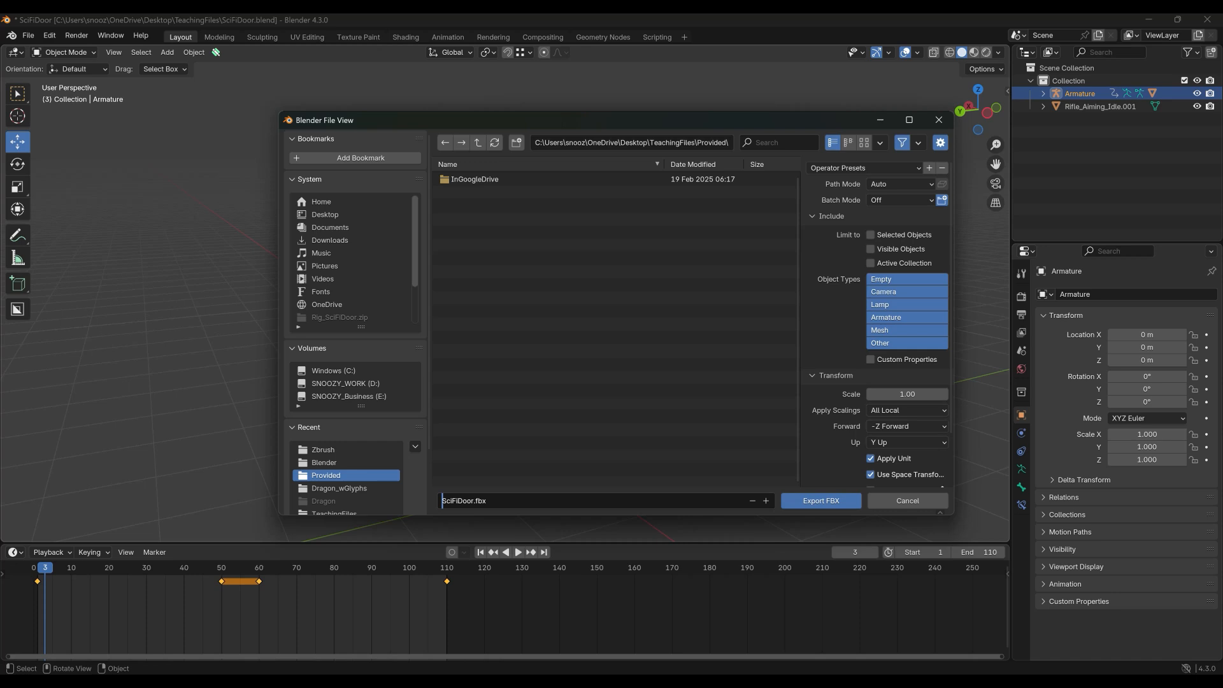
pyautogui.write('sk')
pyautogui.press('BackSpace')
pyautogui.press('BackSpace')
pyautogui.write('SK_')
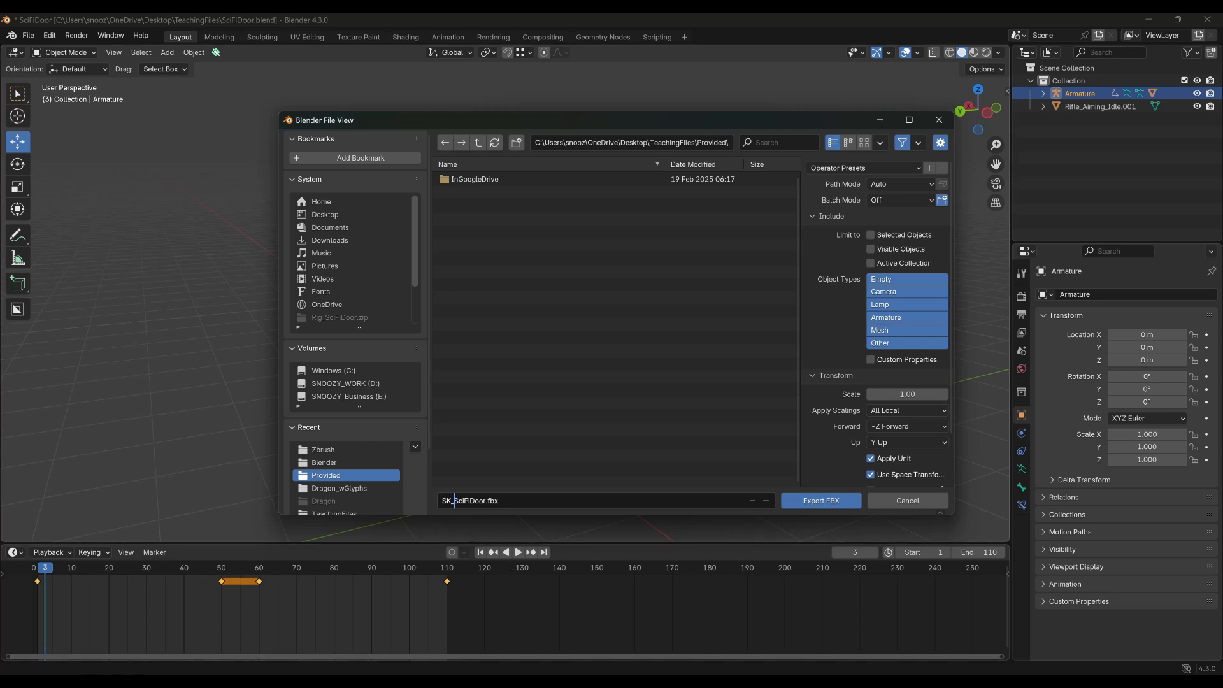
pyautogui.click(499, 500)
# Export selected Armature and Mesh objects with Animation off as SK_SciFiDoor.fbx.
pyautogui.click(871, 235)
pyautogui.moveTo(795, 127); pyautogui.dragTo(744, 132)
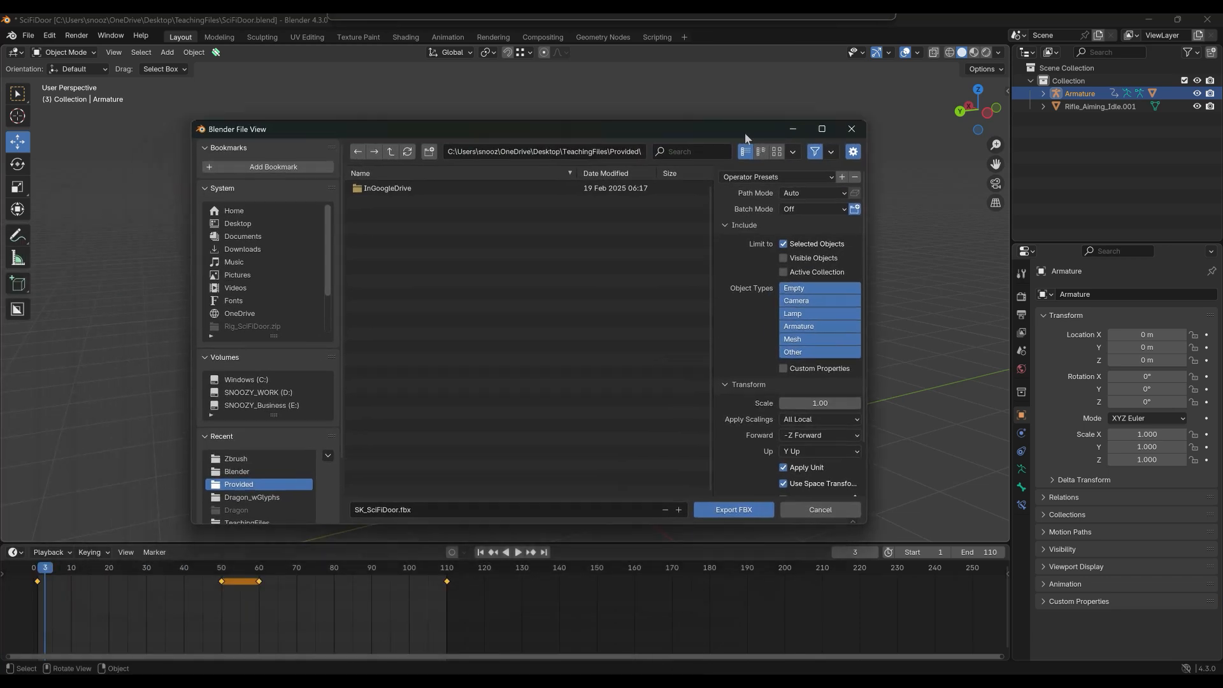
pyautogui.click(808, 339)
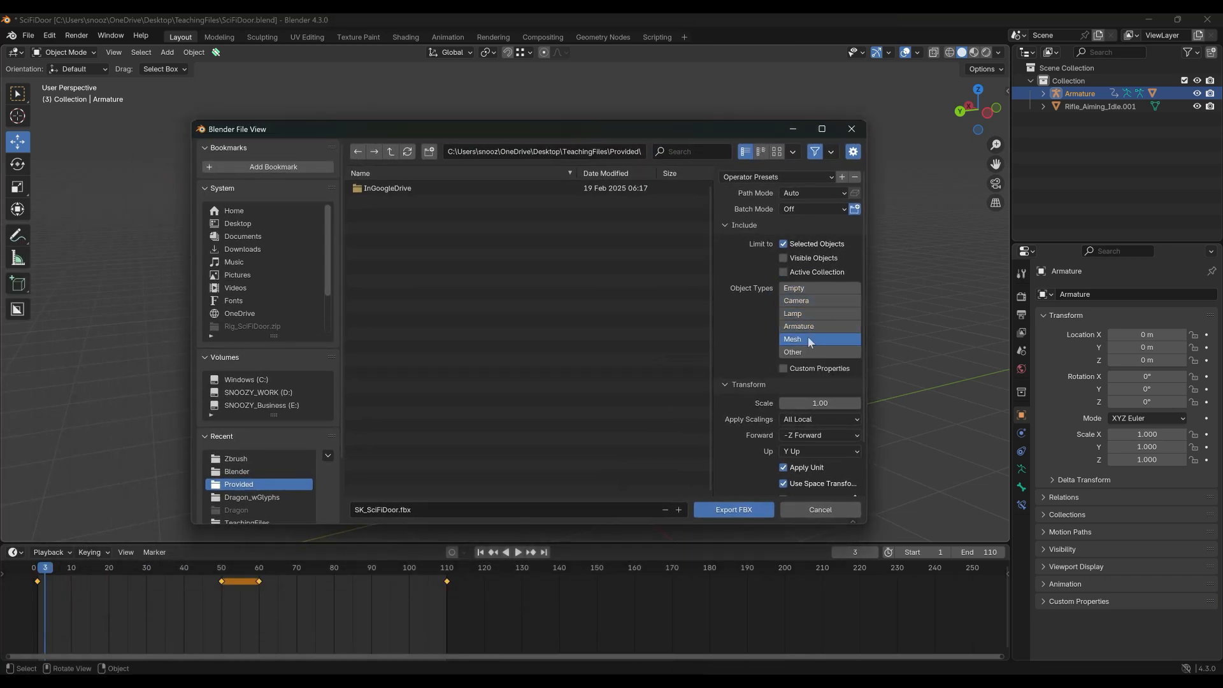
pyautogui.keyDown('shift'); pyautogui.click(808, 326); pyautogui.keyUp('shift')
pyautogui.scroll(-3, 796, 344)
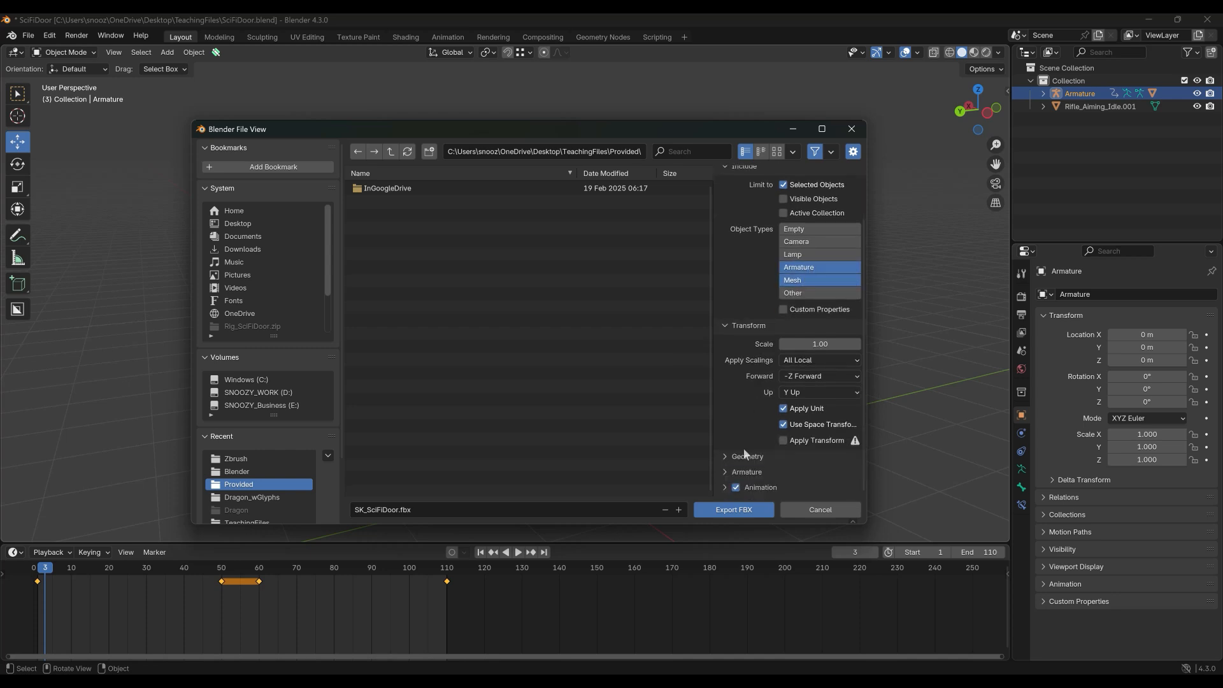
pyautogui.click(735, 488)
pyautogui.click(724, 472)
pyautogui.scroll(-4, 761, 438)
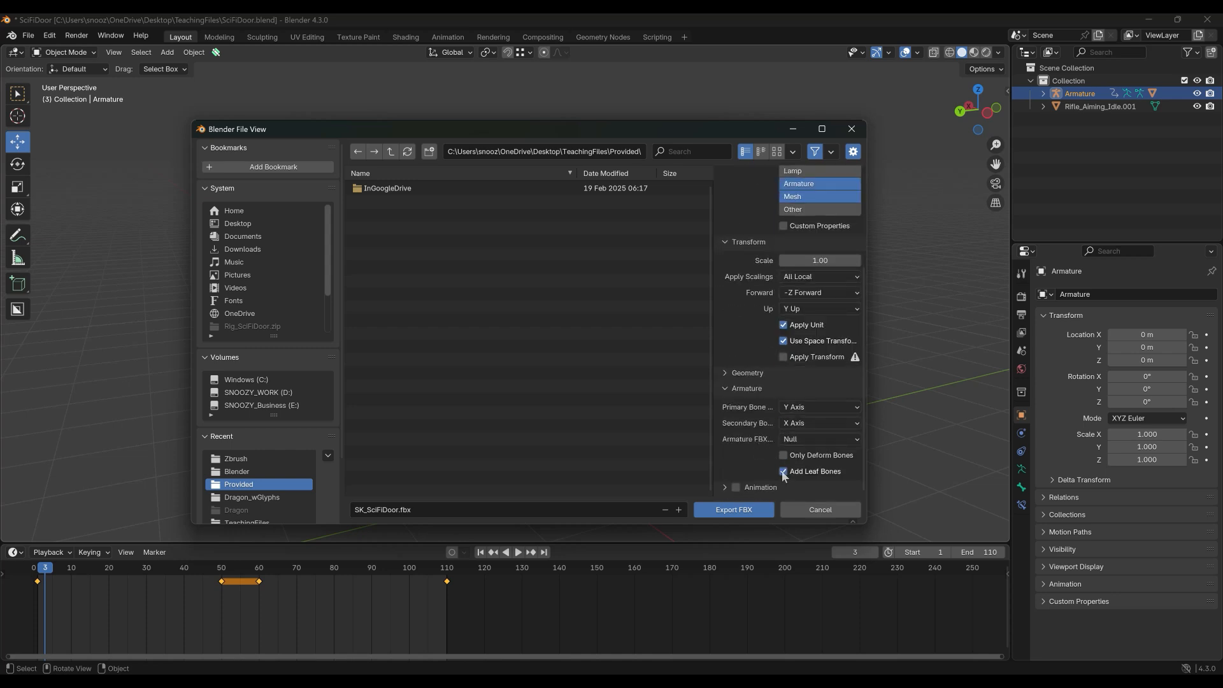
pyautogui.scroll(6, 773, 438)
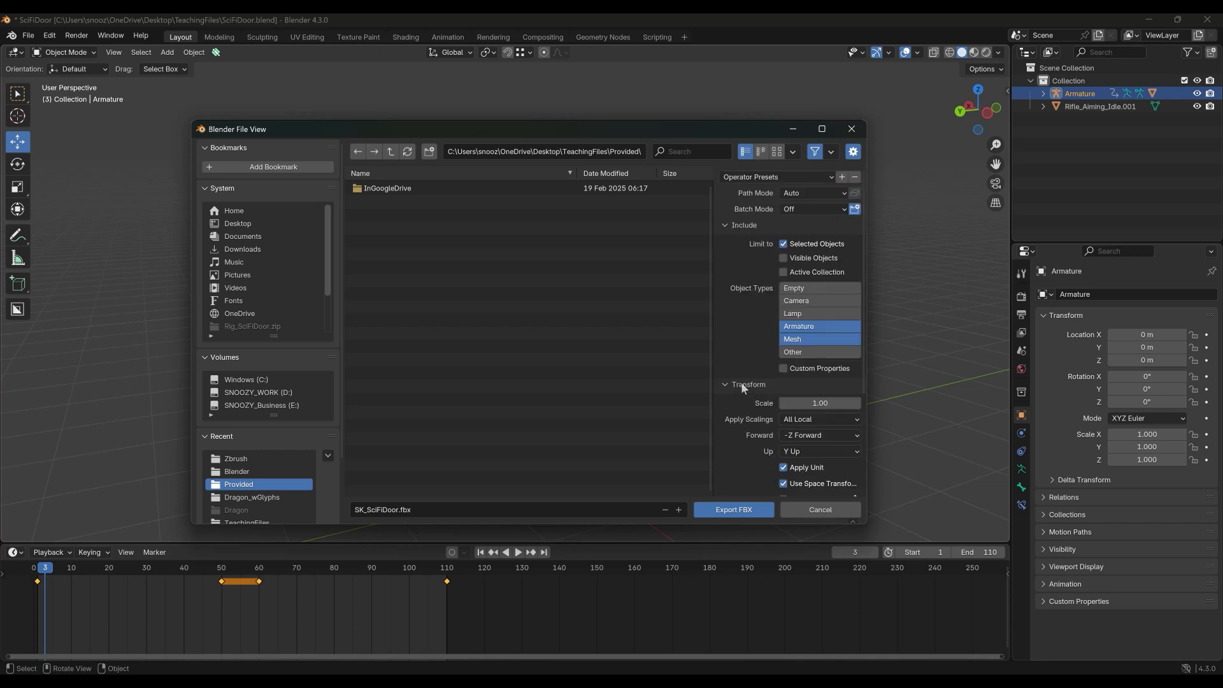
pyautogui.scroll(-6, 740, 381)
pyautogui.click(733, 509)
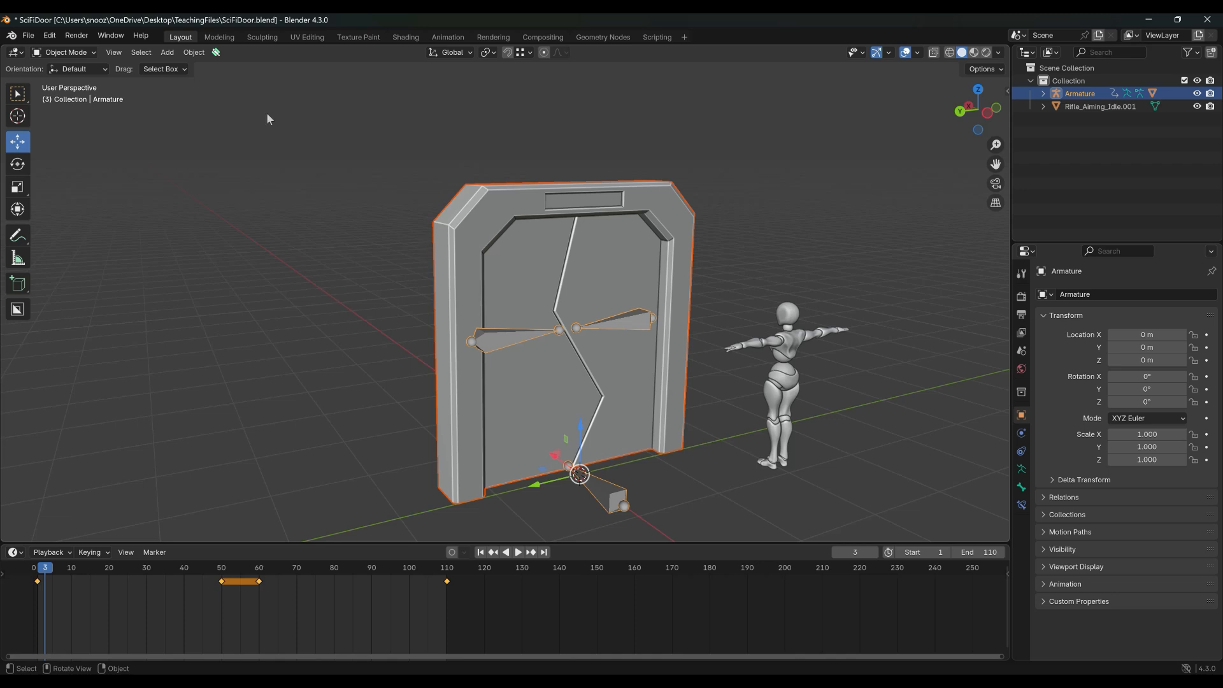
# Start a second FBX export and rename the file to AS_SciFiDoor.fbx.
pyautogui.click(28, 35)
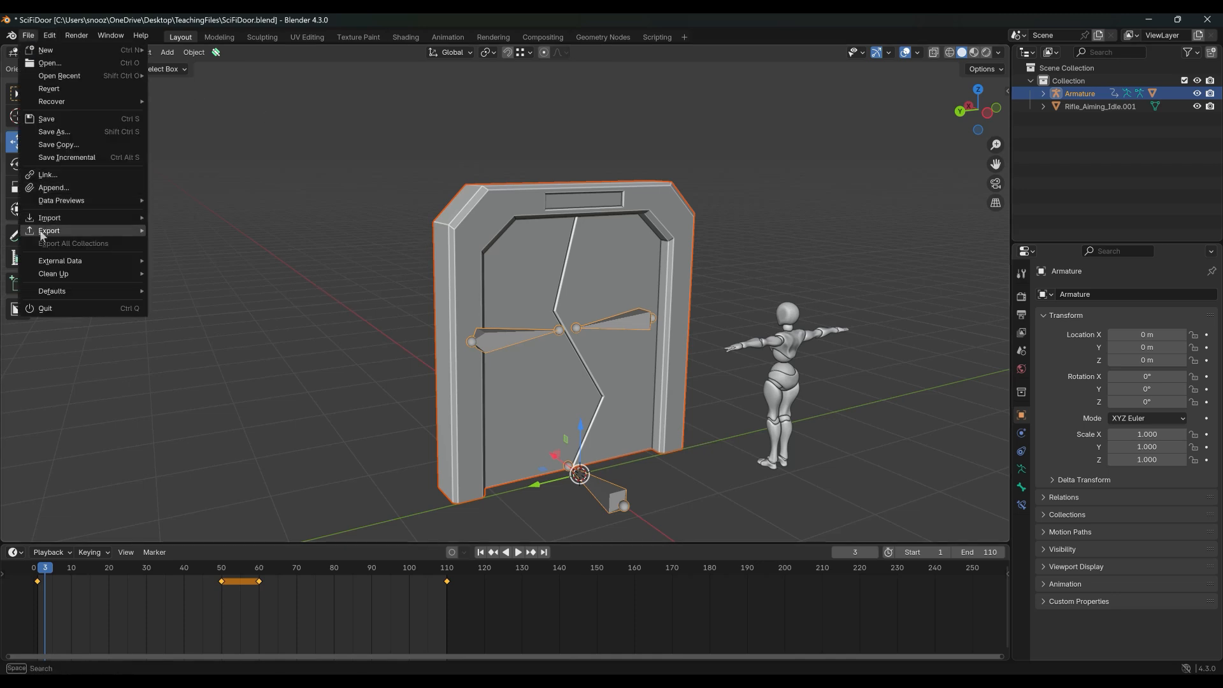
pyautogui.moveTo(42, 234)
pyautogui.click(199, 349)
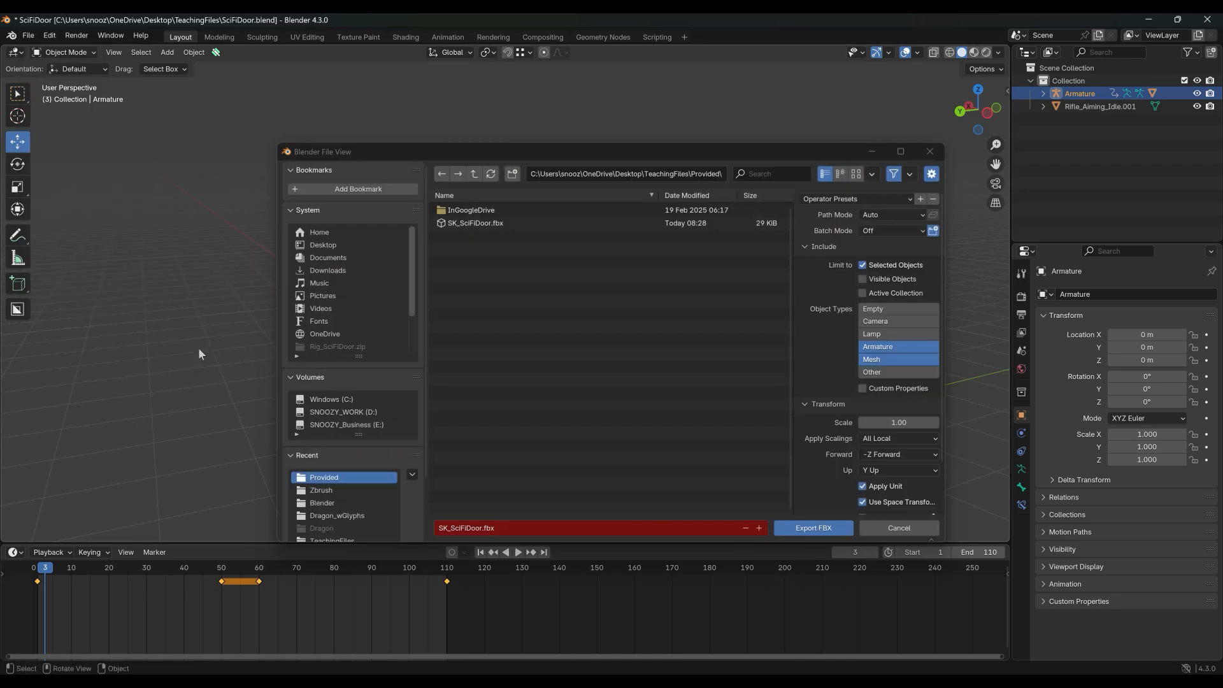
pyautogui.click(446, 529)
pyautogui.click(447, 530)
pyautogui.press('BackSpace')
pyautogui.press('BackSpace')
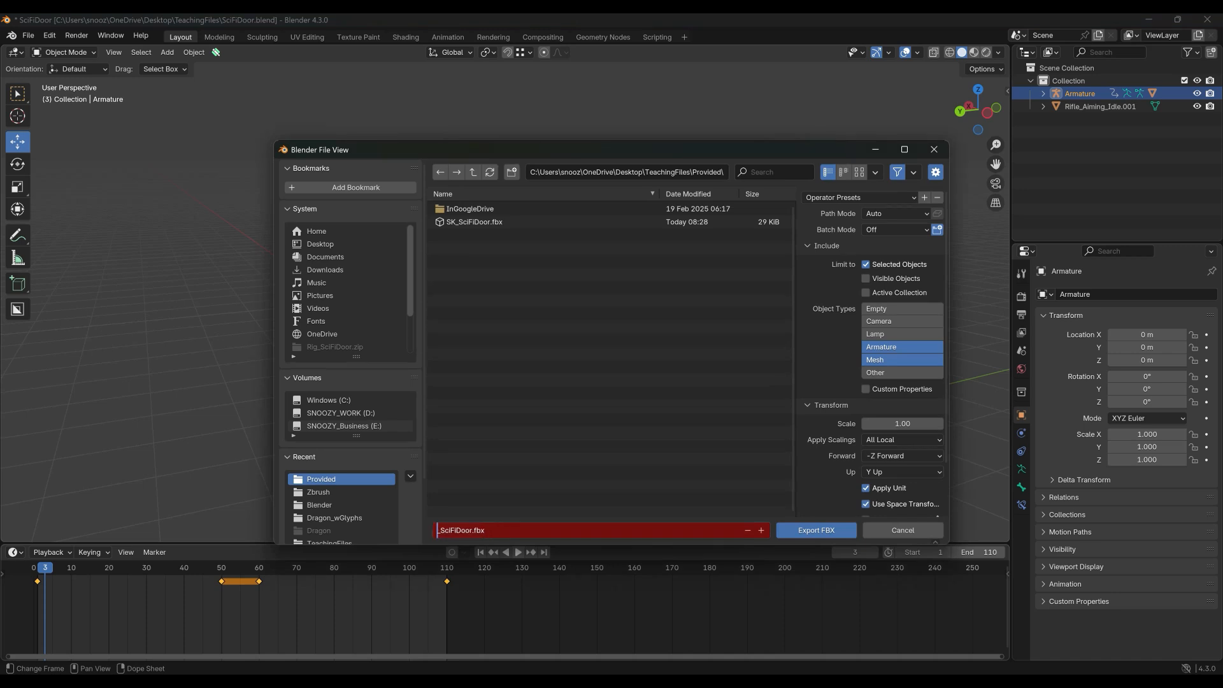
pyautogui.write('AS')
pyautogui.click(828, 430)
# Untick NLA Strips and All Actions under Animation, then export AS_SciFiDoor.fbx.
pyautogui.scroll(-3, 828, 433)
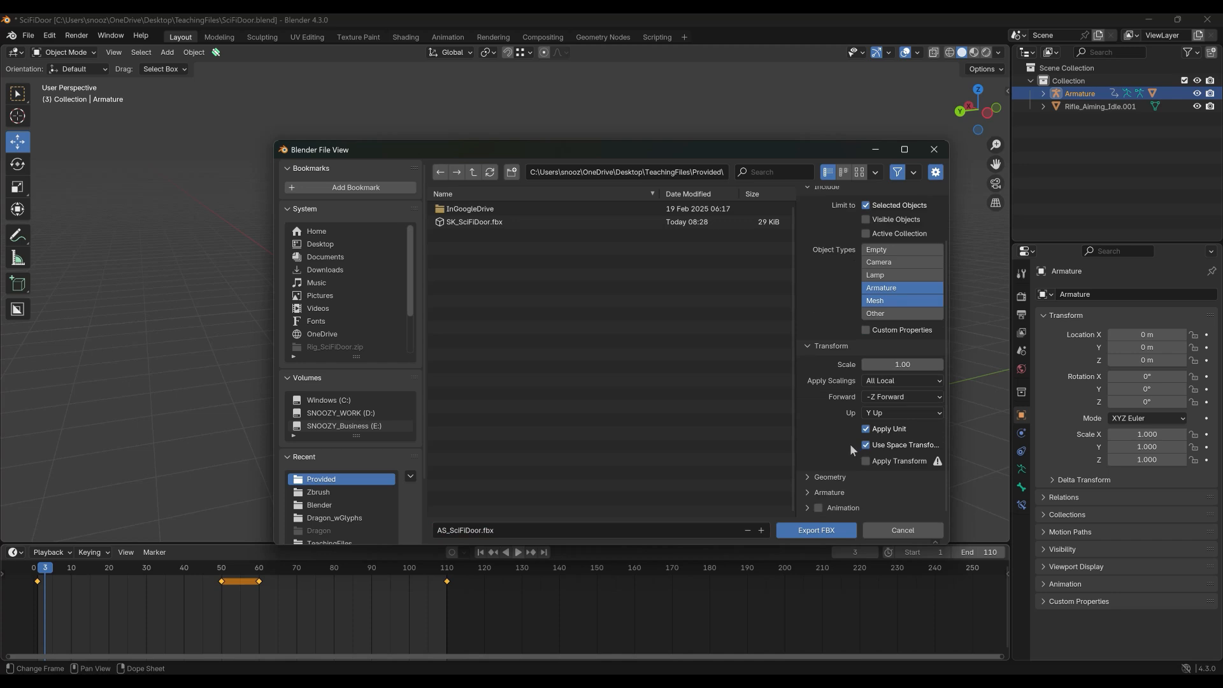
pyautogui.click(807, 508)
pyautogui.scroll(-4, 876, 457)
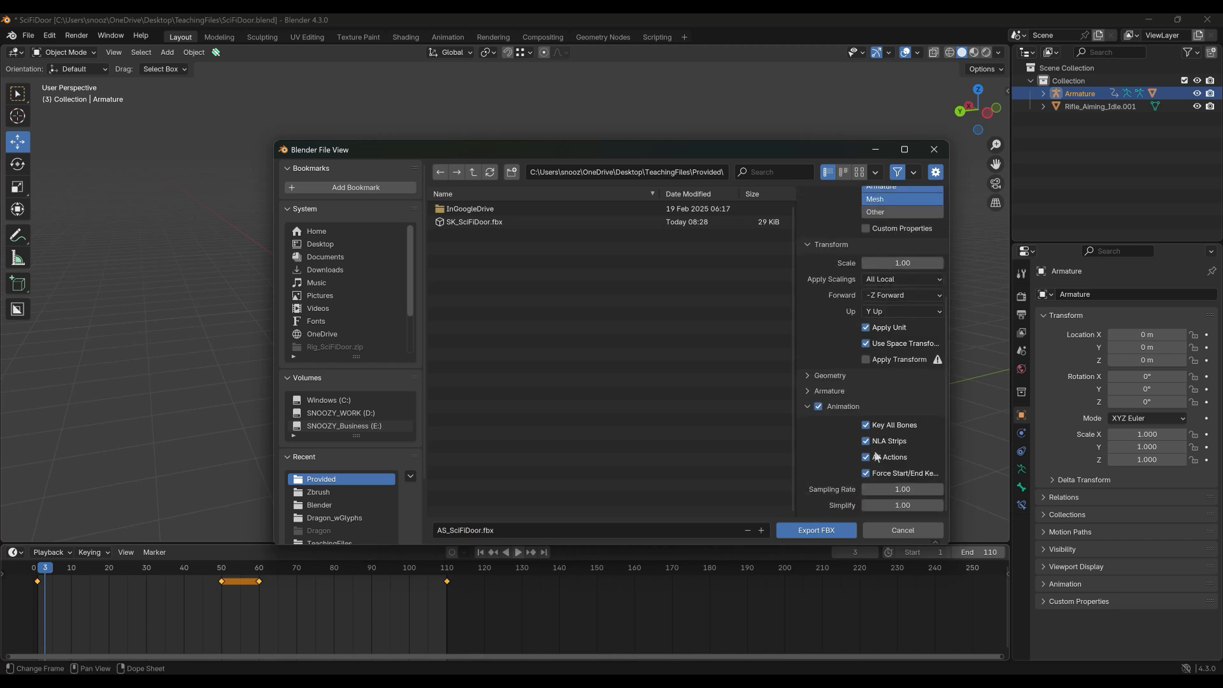
pyautogui.click(870, 444)
pyautogui.click(869, 459)
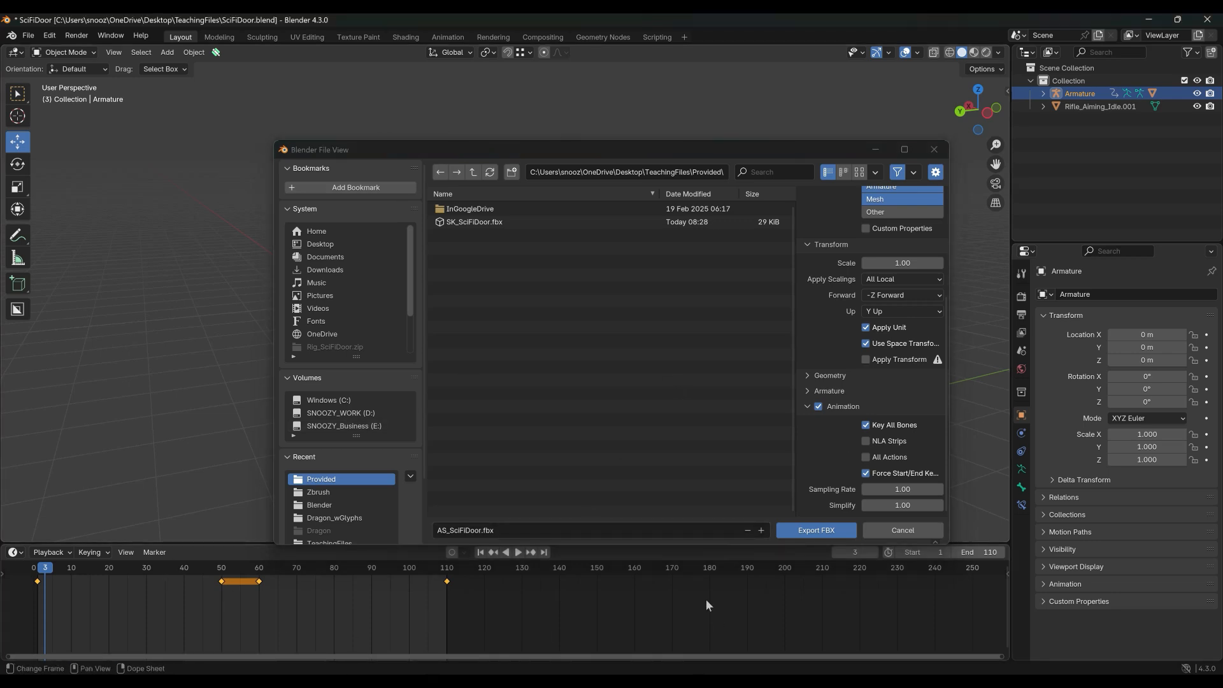
pyautogui.click(821, 532)
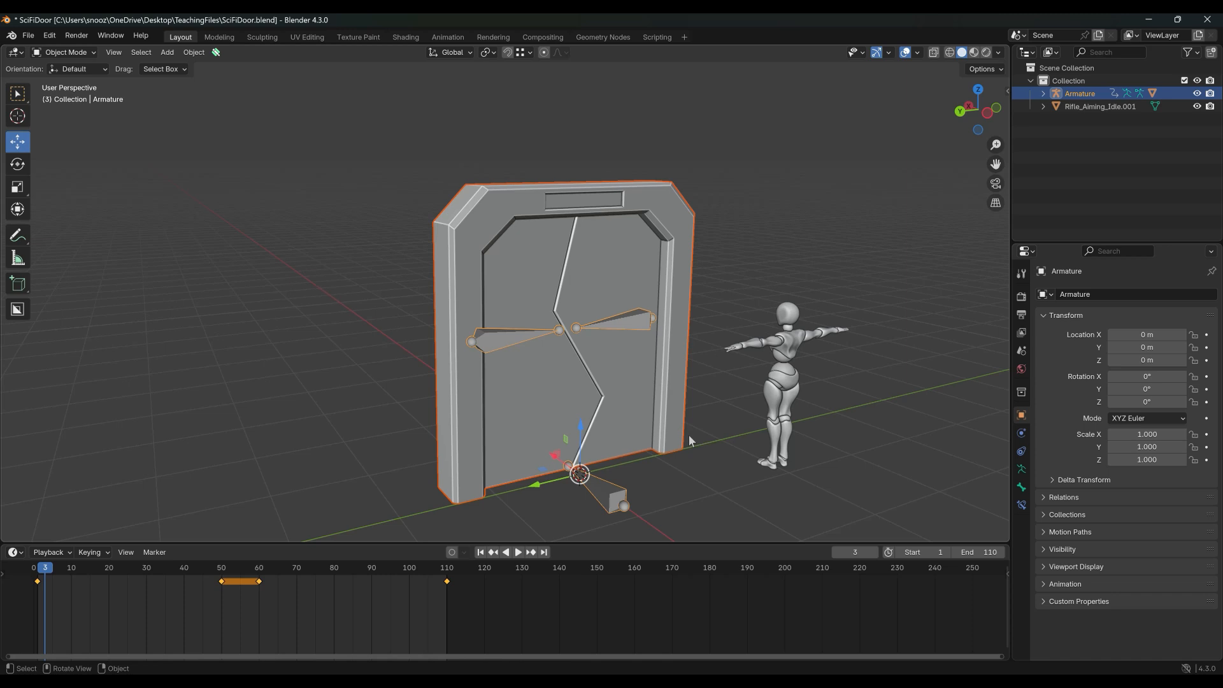
# Switch to the Unreal Editor and select the floor cube in FirstPersonMap.
pyautogui.hotkey('alt', 'Tab')
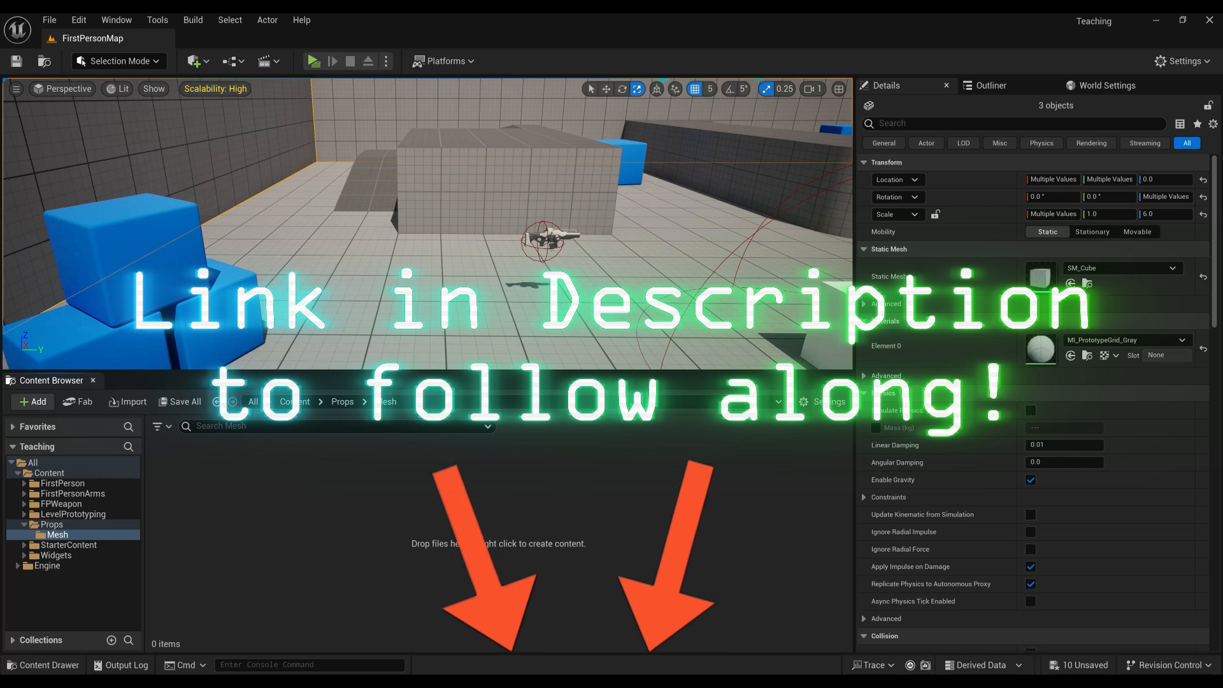
pyautogui.click(414, 281)
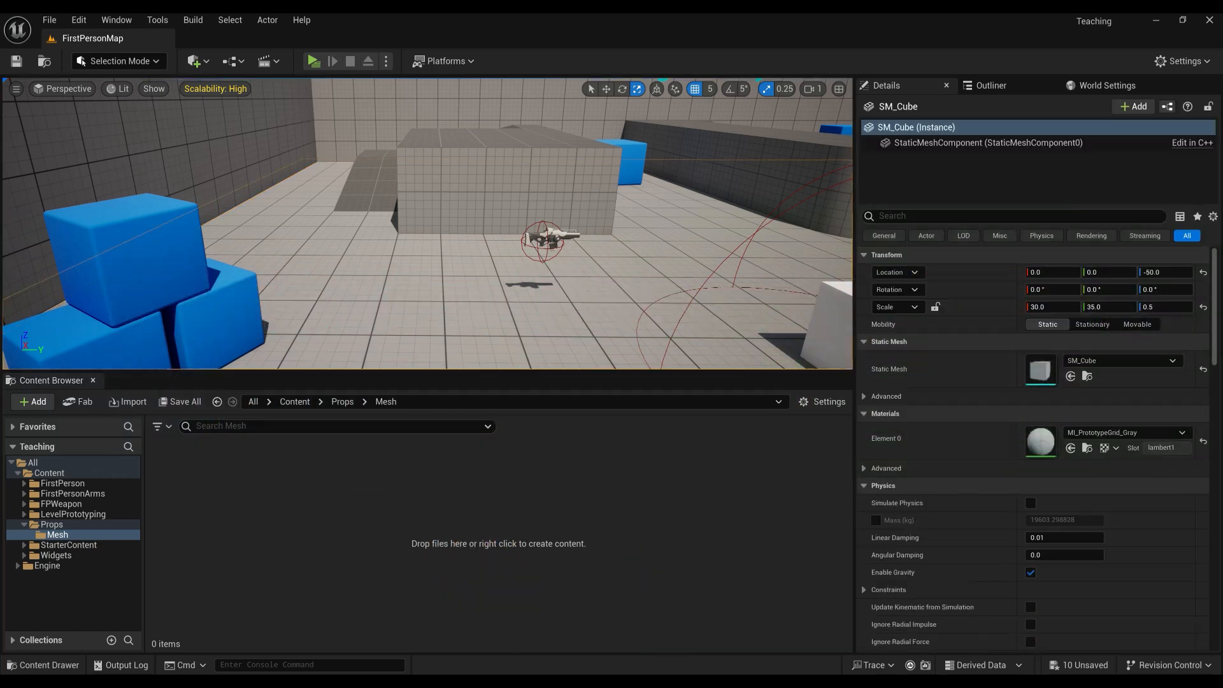
# Drag SK_SciFiDoor.fbx from the Provided folder into the Content Browser's Props/Mesh folder.
pyautogui.moveTo(0, 179); pyautogui.dragTo(876, 151)
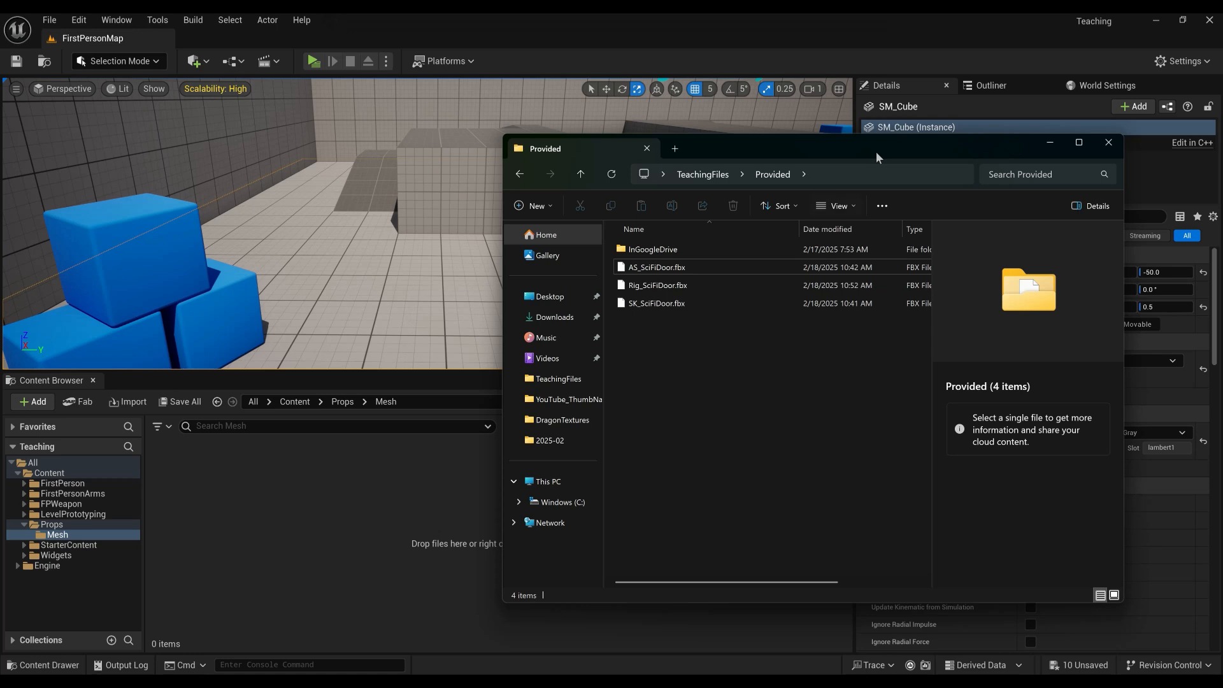
pyautogui.click(660, 305)
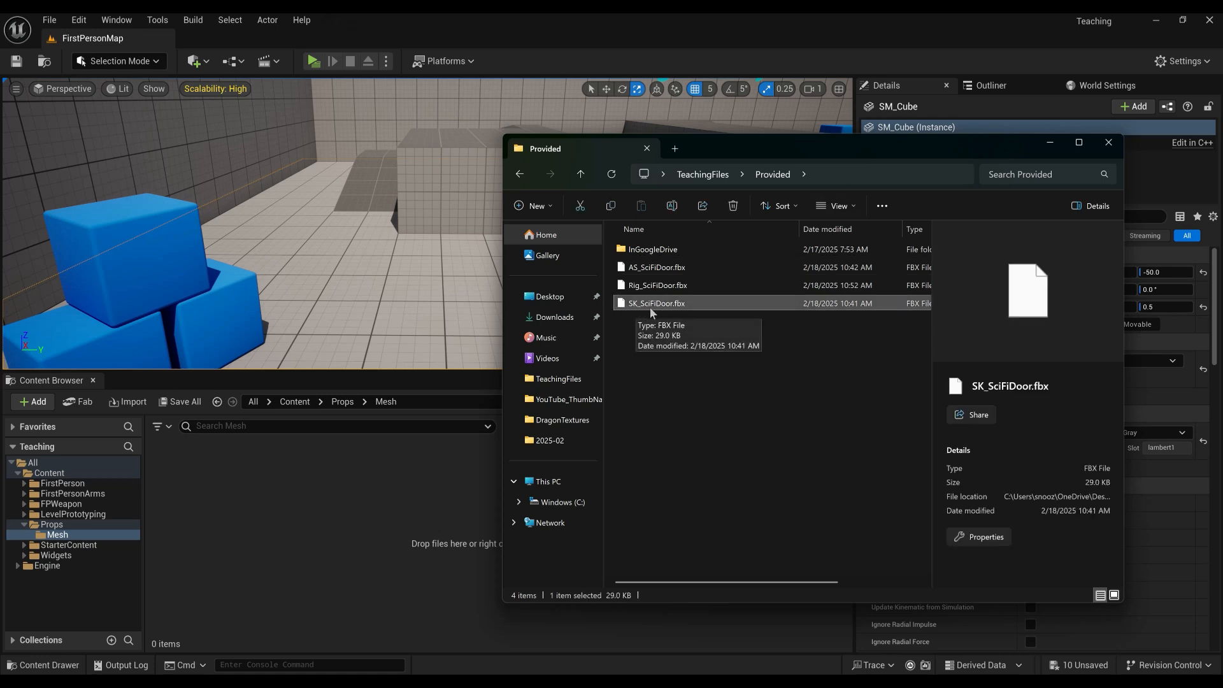
pyautogui.moveTo(652, 305); pyautogui.dragTo(373, 492)
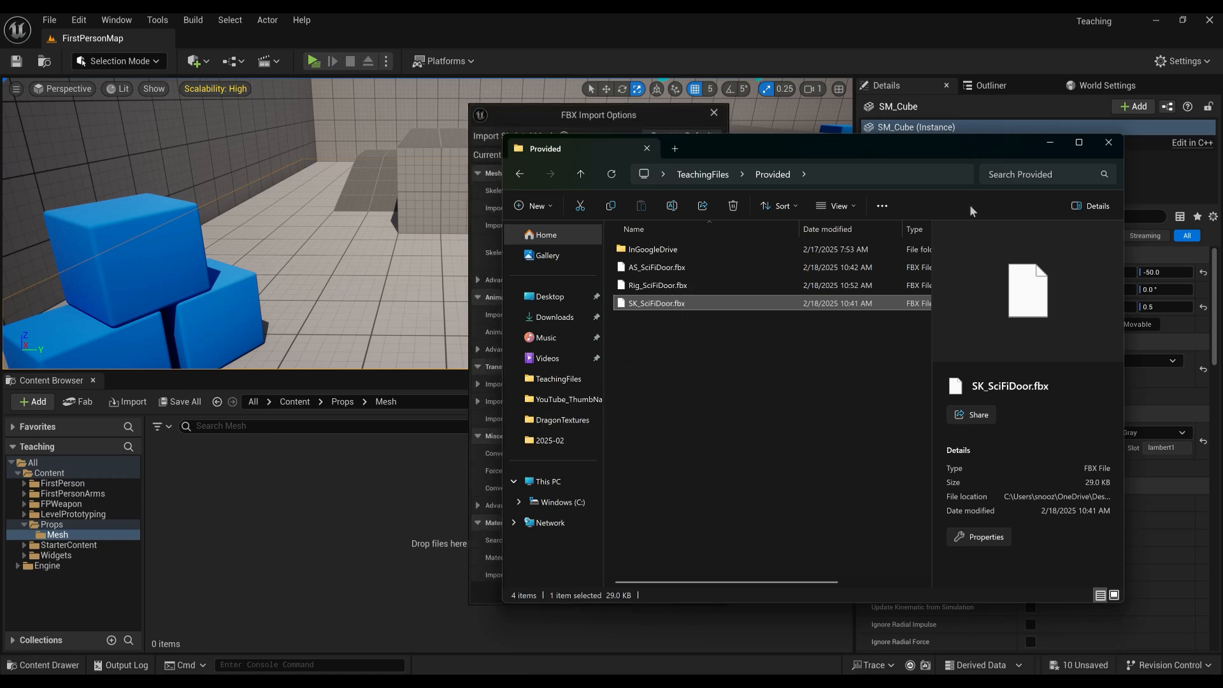
# Import SK_SciFiDoor as a skeletal mesh with Import Animations unchecked.
pyautogui.click(1044, 145)
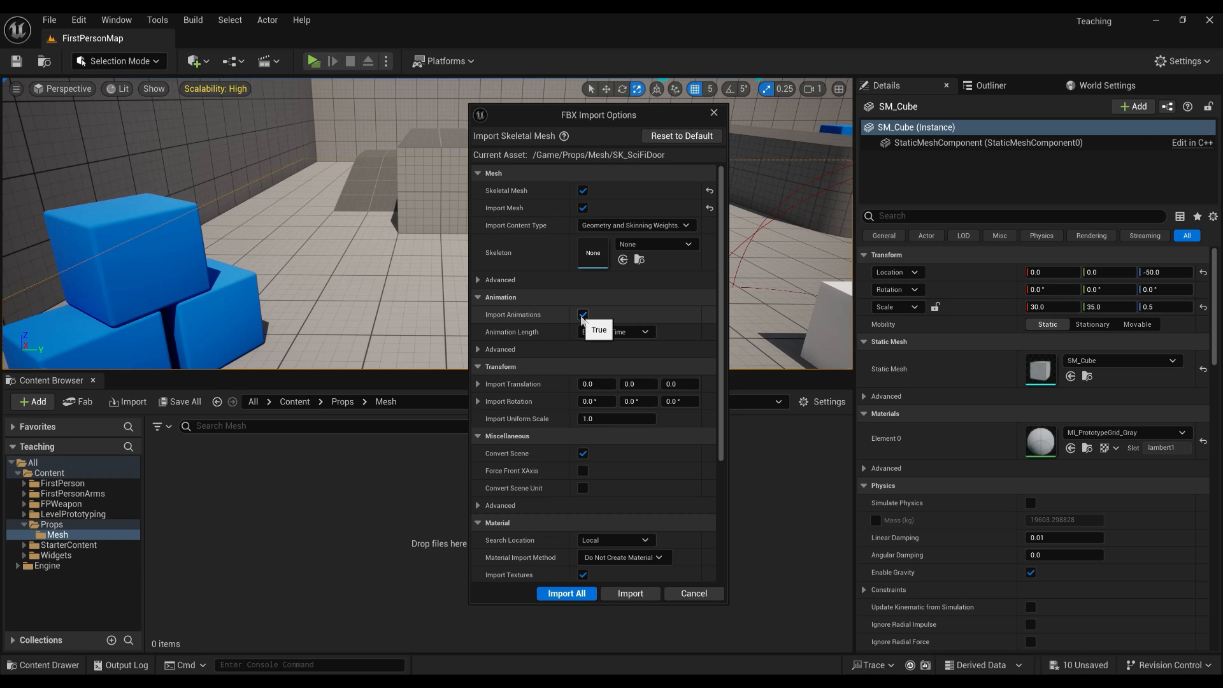
pyautogui.click(582, 316)
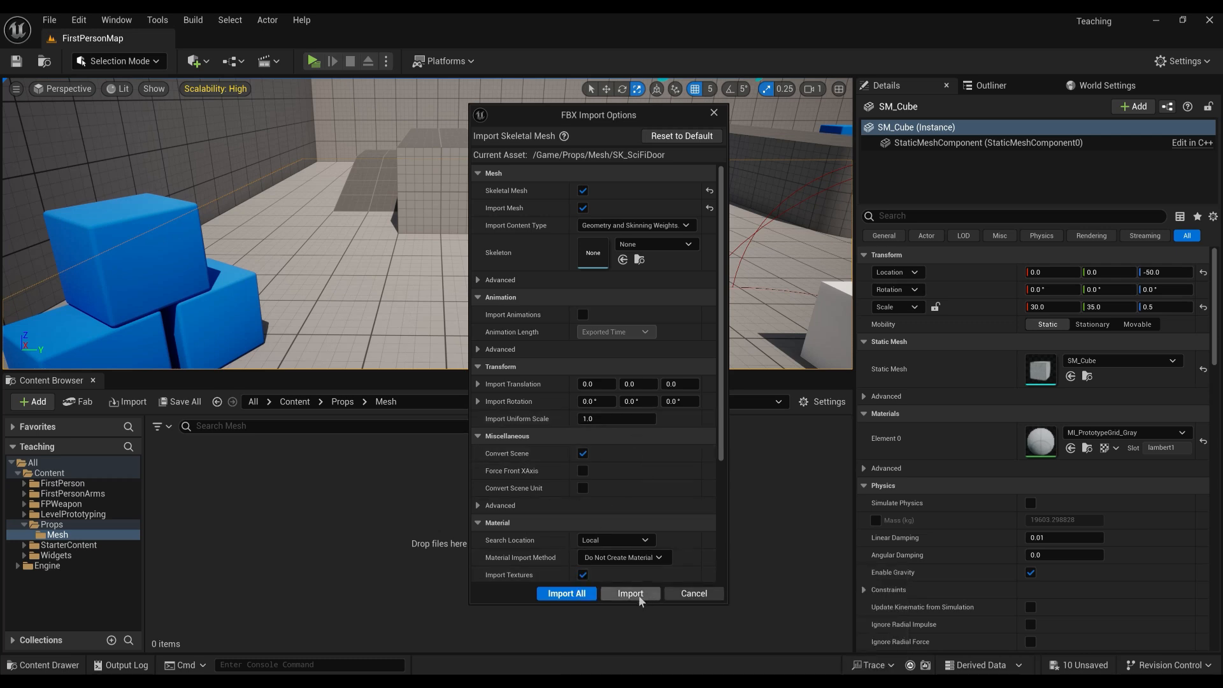
pyautogui.click(630, 593)
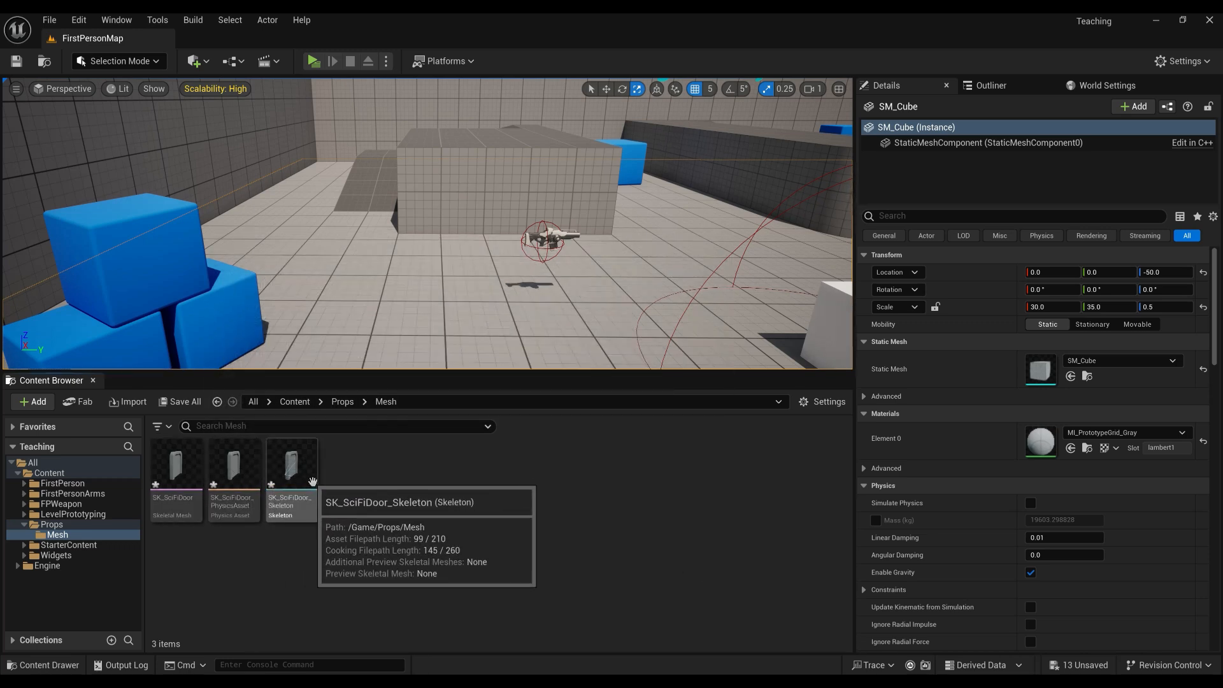
# Rename the door's skeleton asset to SKEL_SciFiDoor.
pyautogui.click(317, 481)
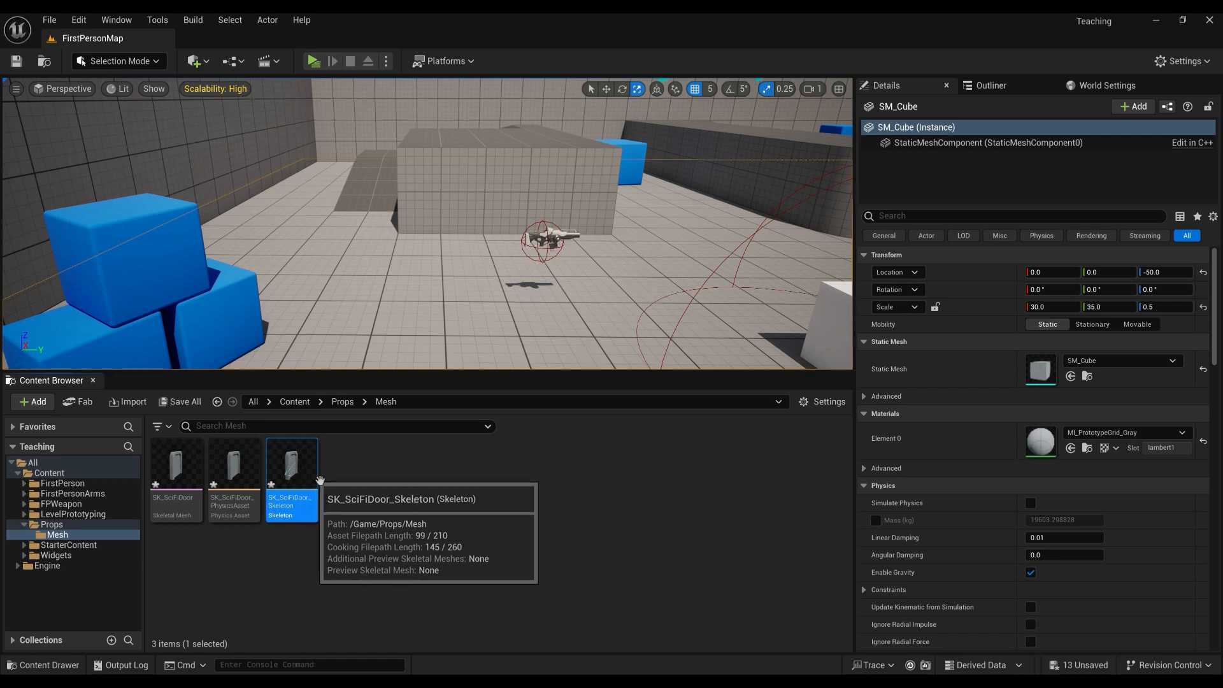
pyautogui.press('F2')
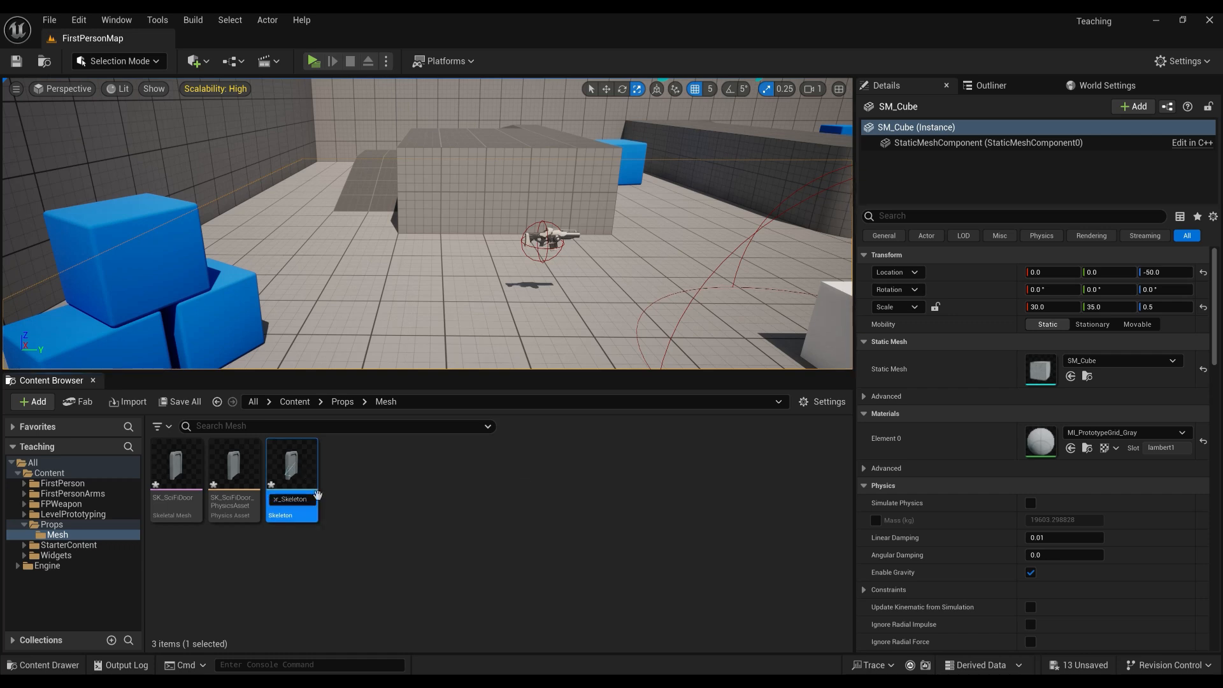
pyautogui.press('BackSpace')
pyautogui.press('BackSpace')
pyautogui.press('BackSpace')
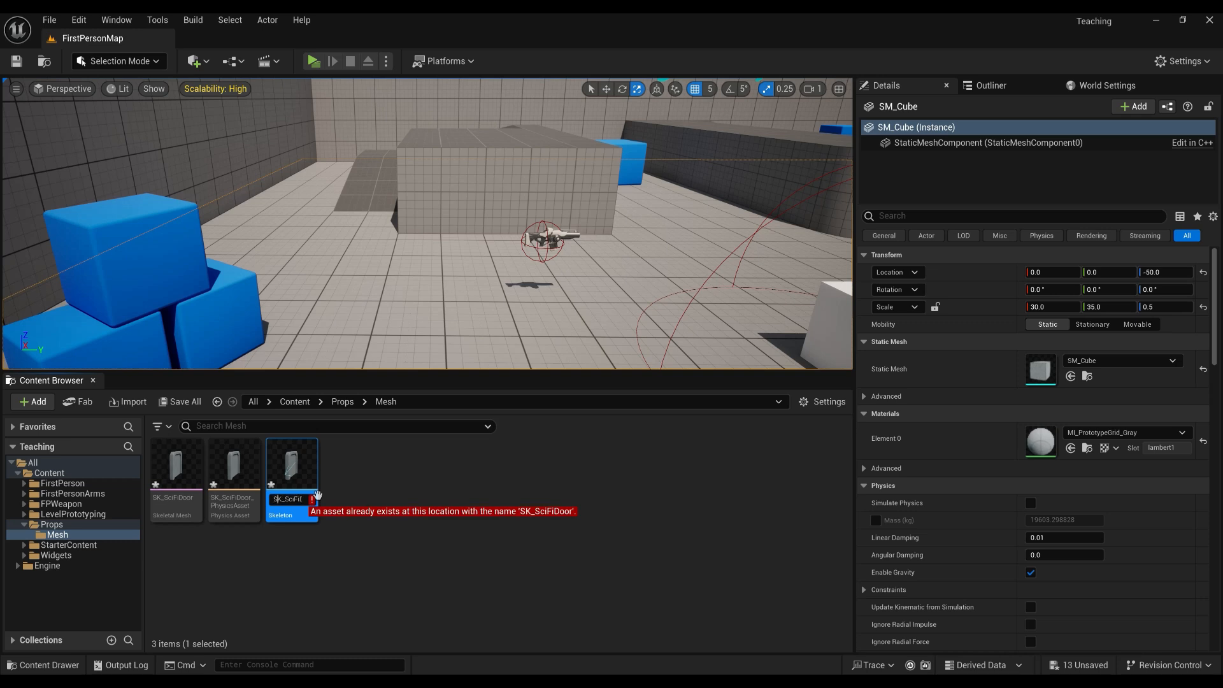
pyautogui.write('EL')
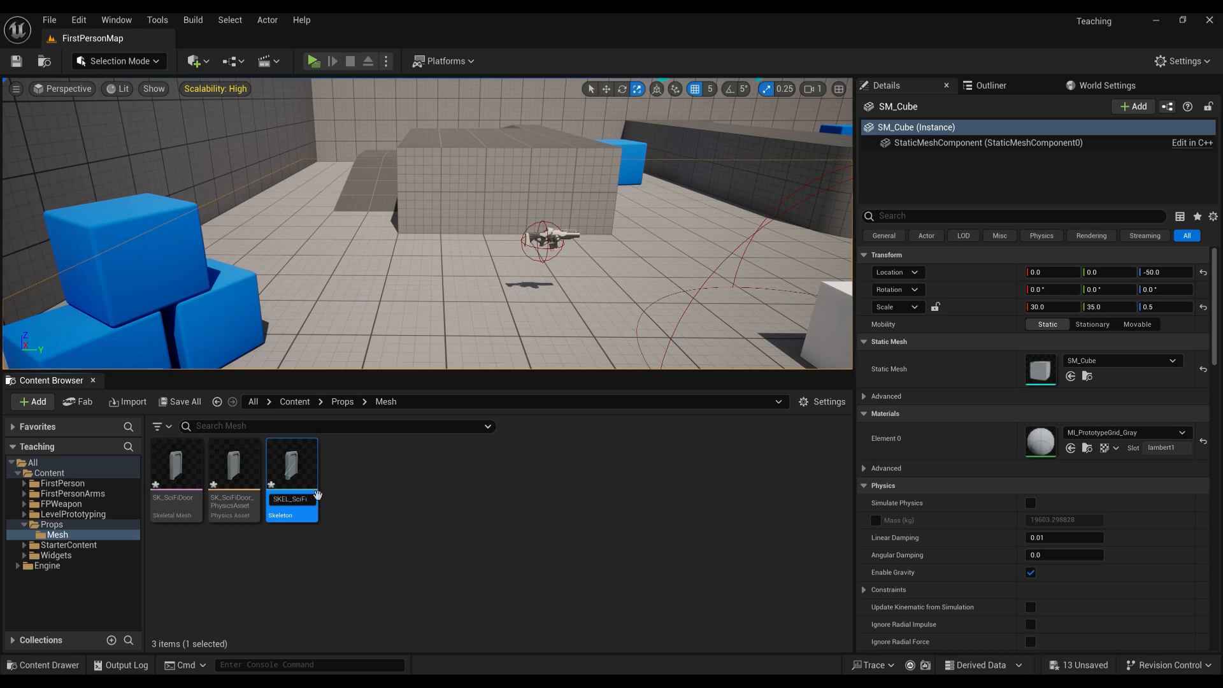
pyautogui.press('Return')
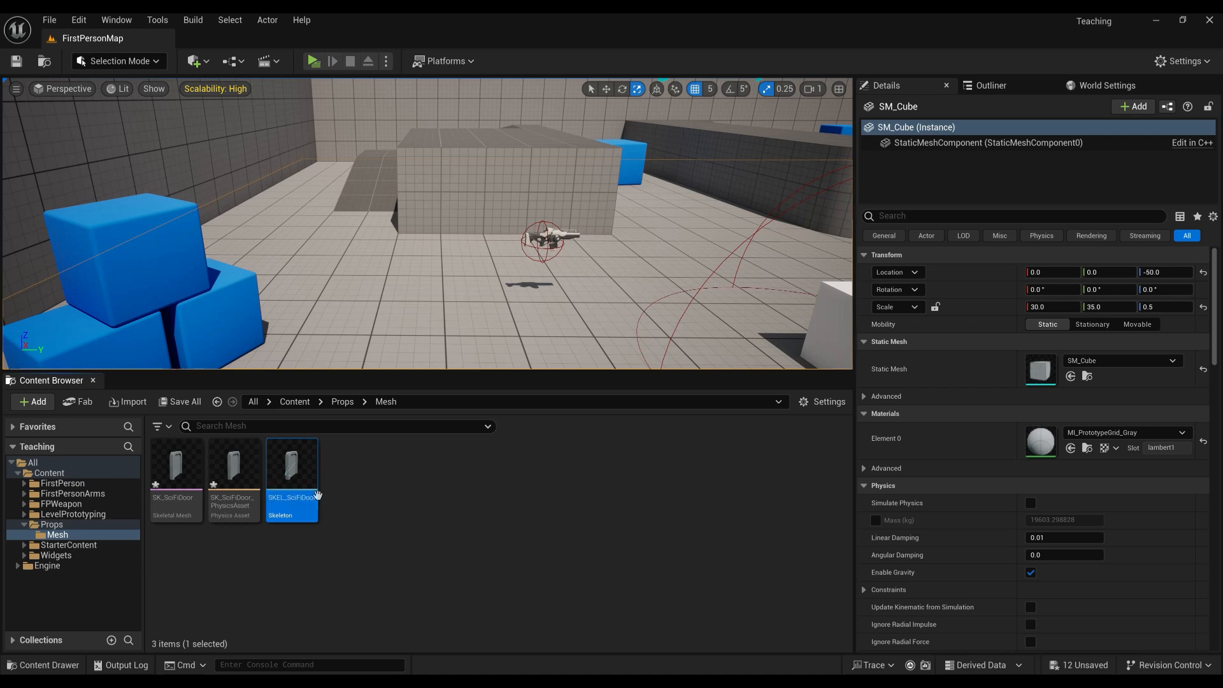
# Rename the door's physics asset to PA_SciFiDoor.
pyautogui.click(228, 470)
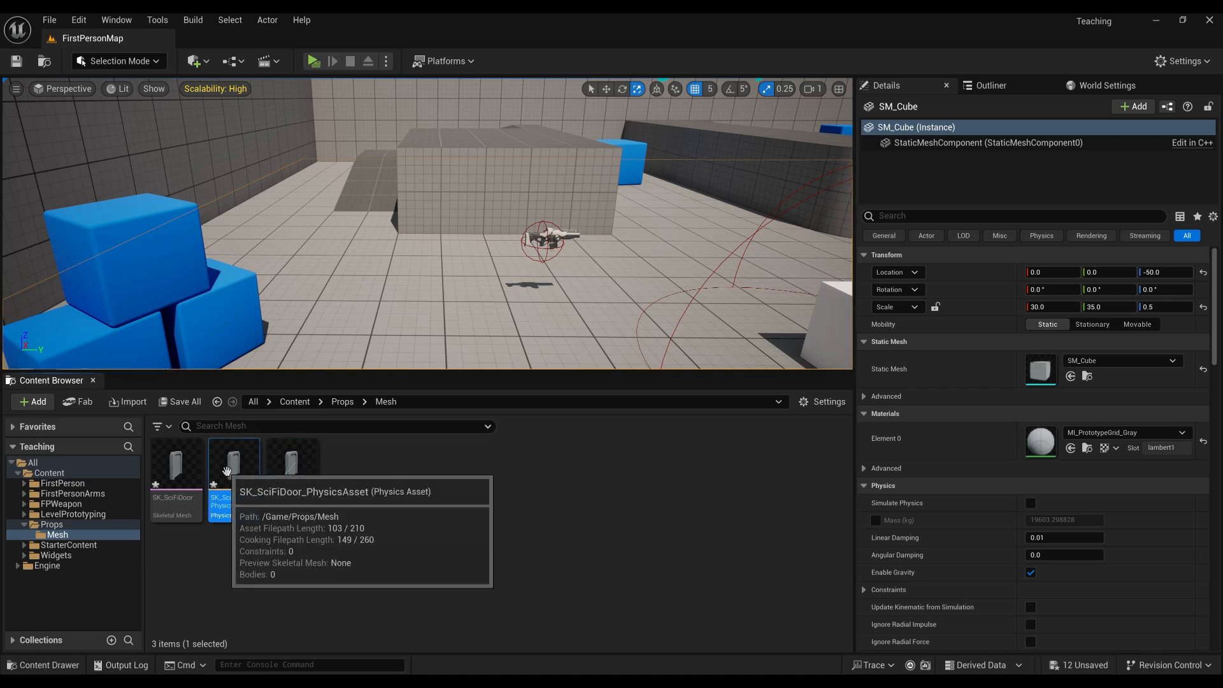
pyautogui.press('F2')
pyautogui.press('Right')
pyautogui.press('BackSpace')
pyautogui.press('BackSpace')
pyautogui.press('BackSpace')
pyautogui.press('BackSpace')
pyautogui.press('BackSpace')
pyautogui.press('BackSpace')
pyautogui.press('BackSpace')
pyautogui.press('BackSpace')
pyautogui.press('BackSpace')
pyautogui.press('BackSpace')
pyautogui.press('BackSpace')
pyautogui.press('BackSpace')
pyautogui.press('BackSpace')
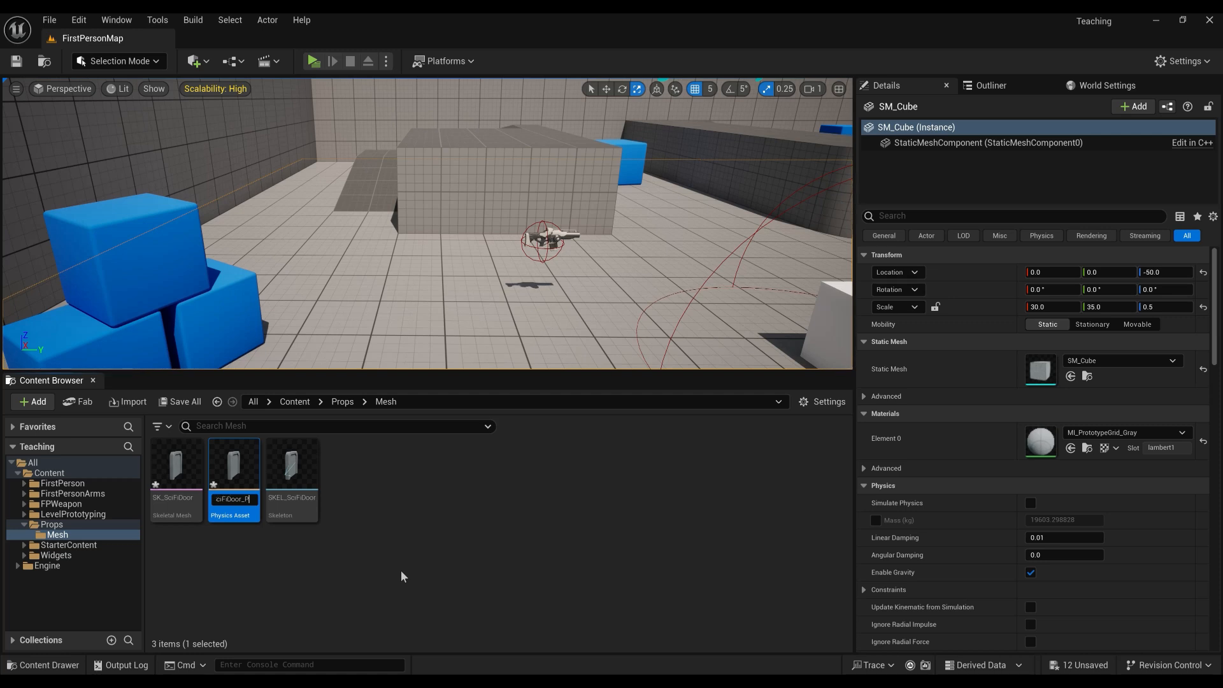
pyautogui.press('Home')
pyautogui.press('Delete')
pyautogui.press('Delete')
pyautogui.press('Delete')
pyautogui.write('_PA')
pyautogui.press('Return')
pyautogui.click(481, 492)
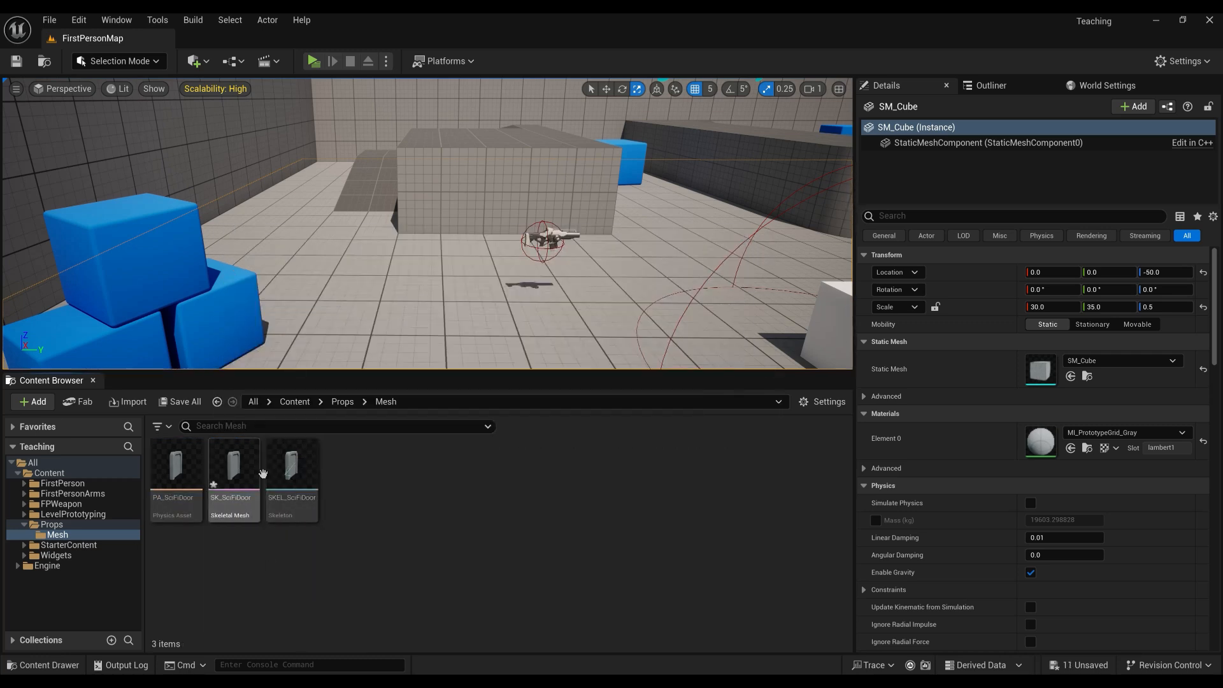
# Drop SK_SciFiDoor into the level and play-test by walking around it.
pyautogui.moveTo(258, 474); pyautogui.dragTo(451, 349)
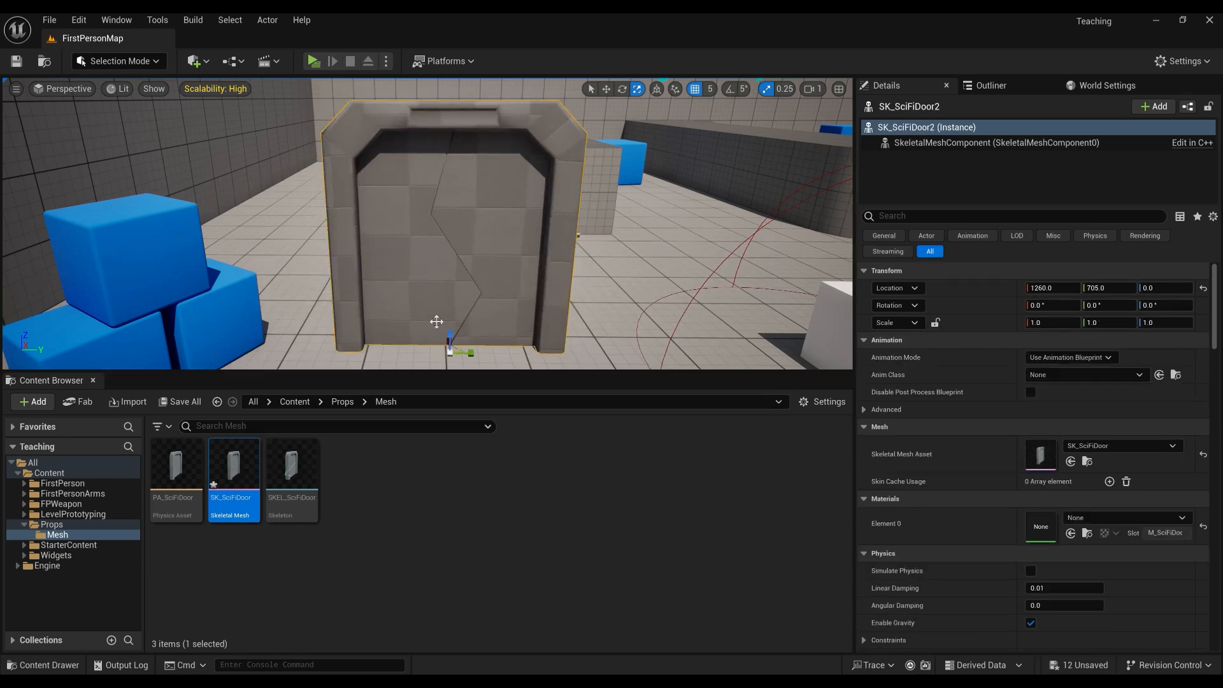
pyautogui.click(313, 61)
pyautogui.press('w')
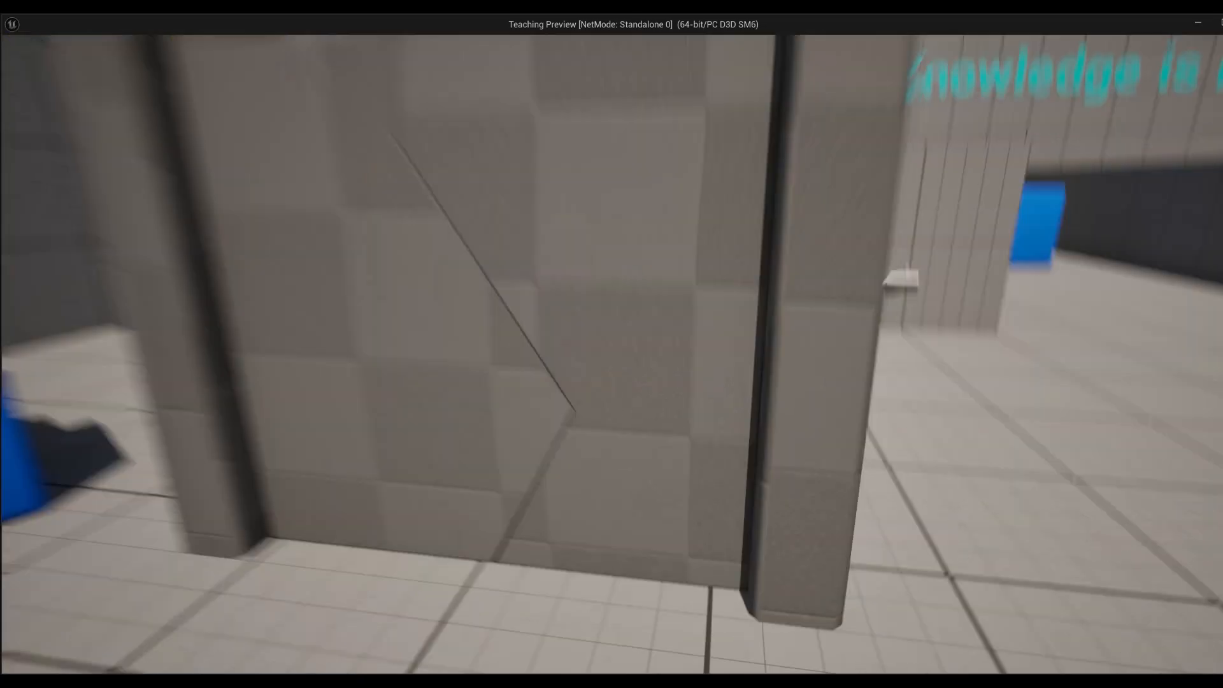
pyautogui.press('d')
pyautogui.press('a')
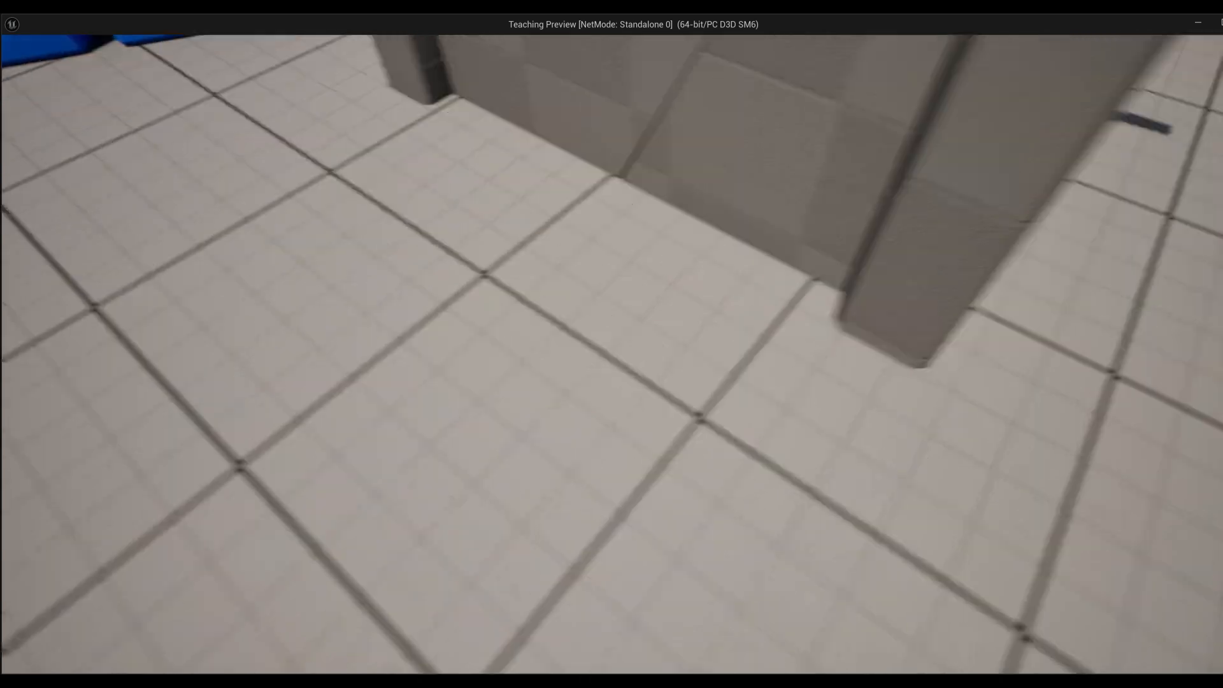
pyautogui.press('w')
pyautogui.press('d')
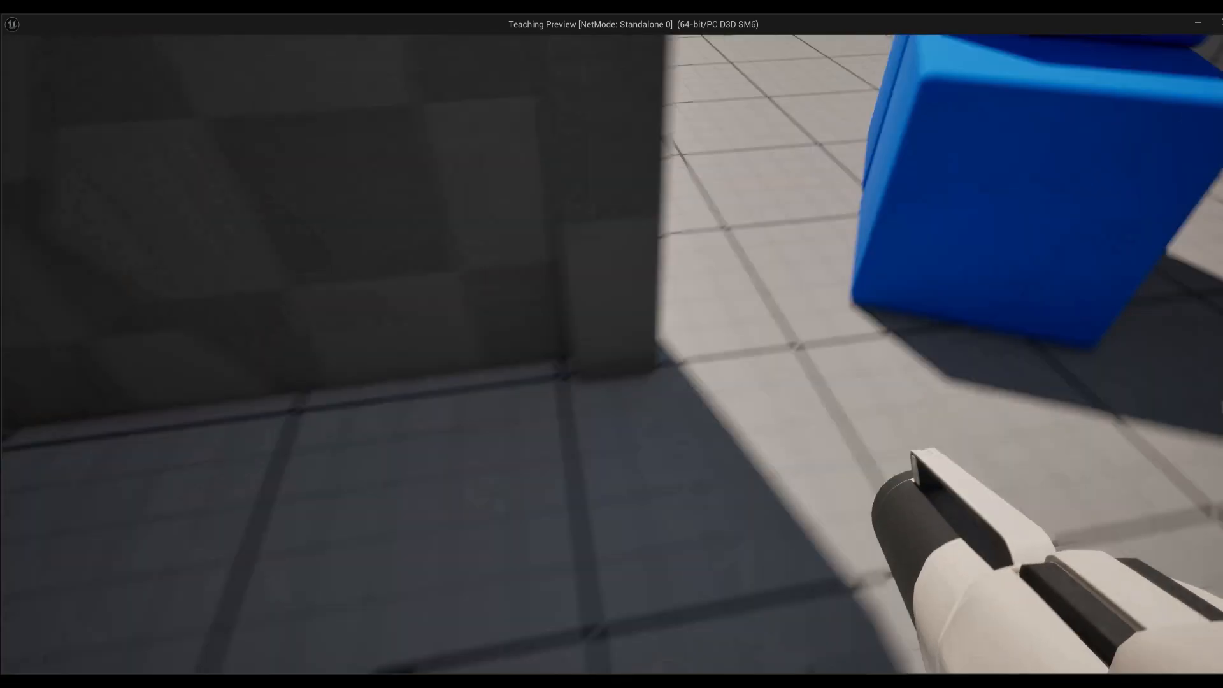
pyautogui.press('w')
pyautogui.press('a')
pyautogui.press('w')
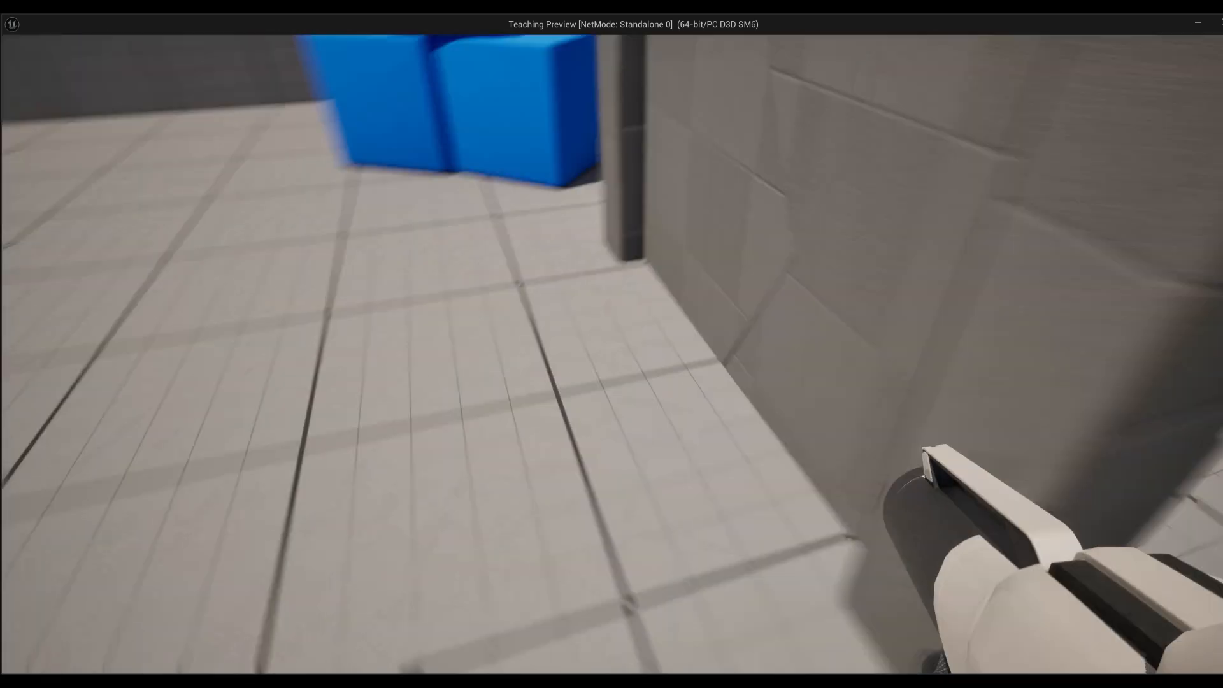
pyautogui.press('Escape')
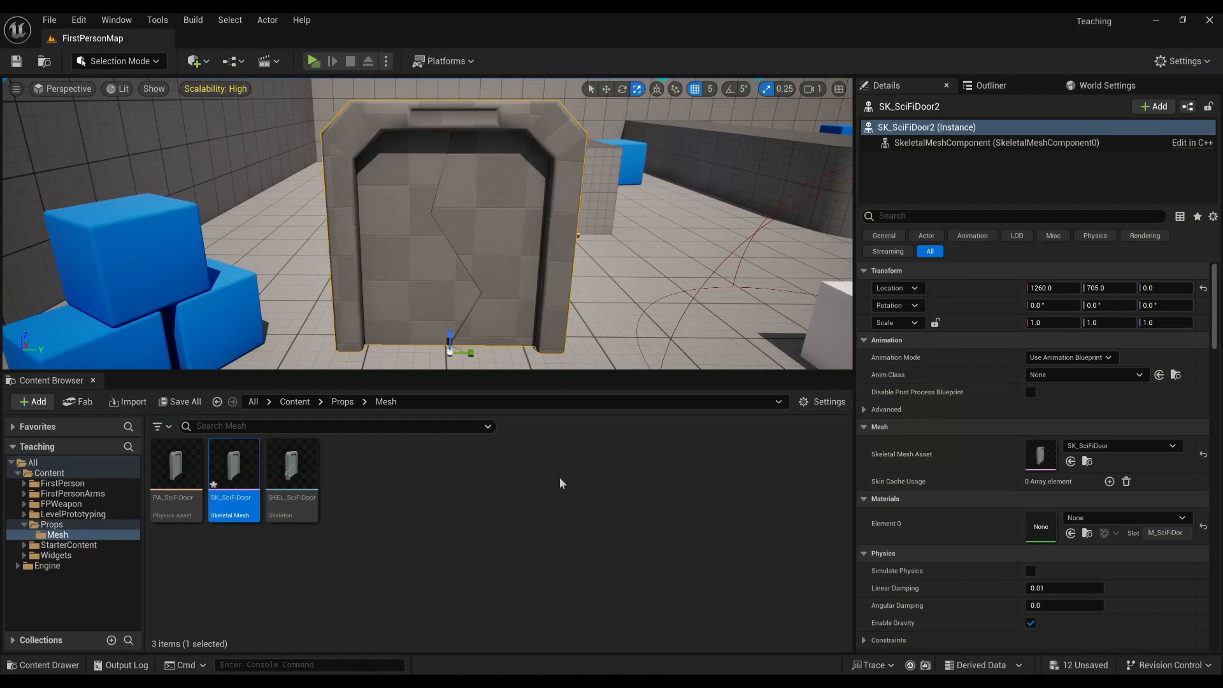
# Open PA_SciFiDoor and regenerate Door_L's collision body as a Box.
pyautogui.click(412, 561)
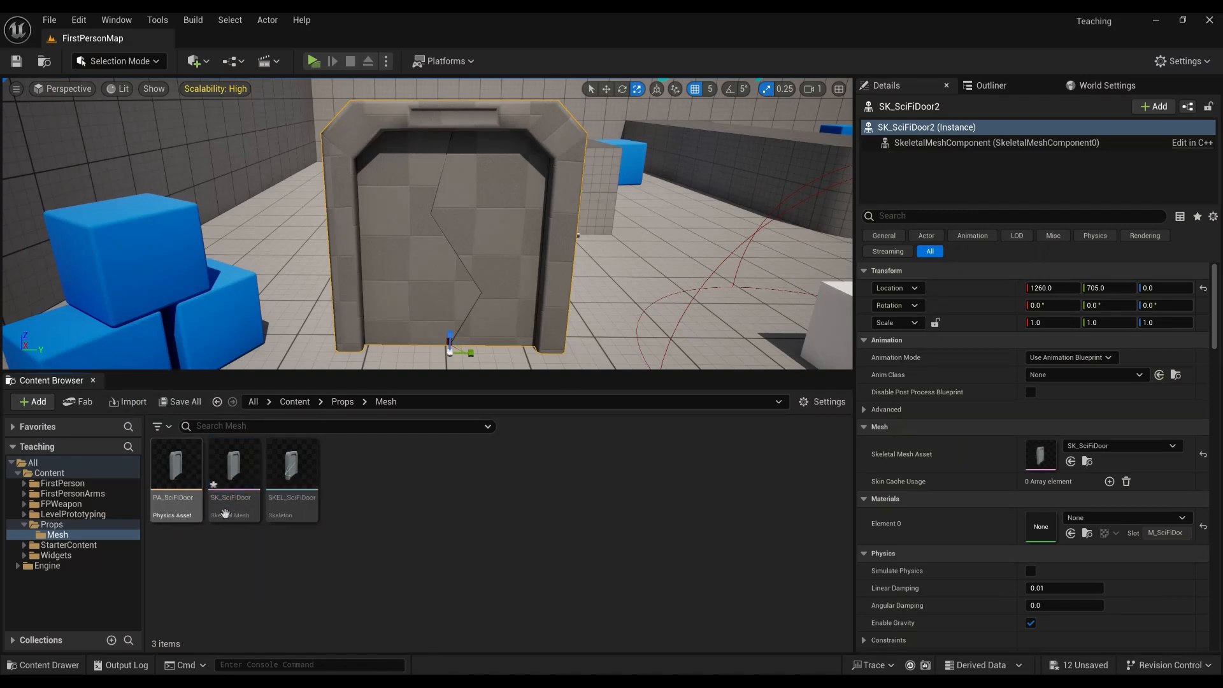
pyautogui.doubleClick(176, 470)
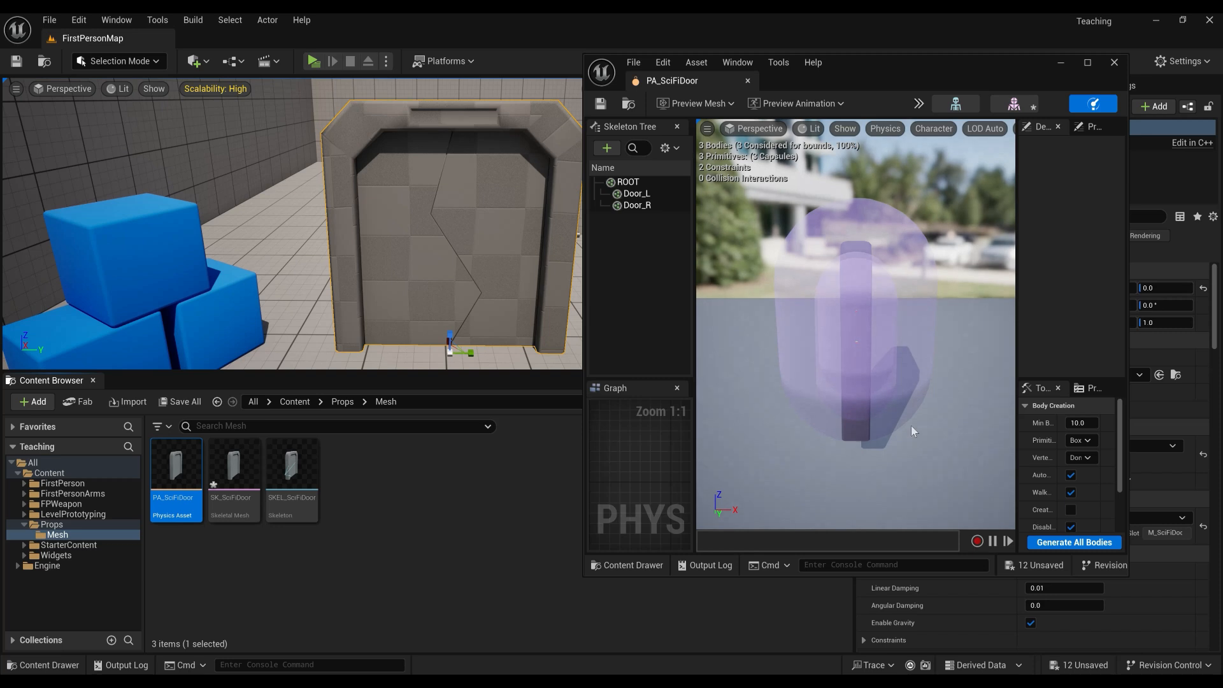
pyautogui.moveTo(870, 433); pyautogui.dragTo(957, 302)
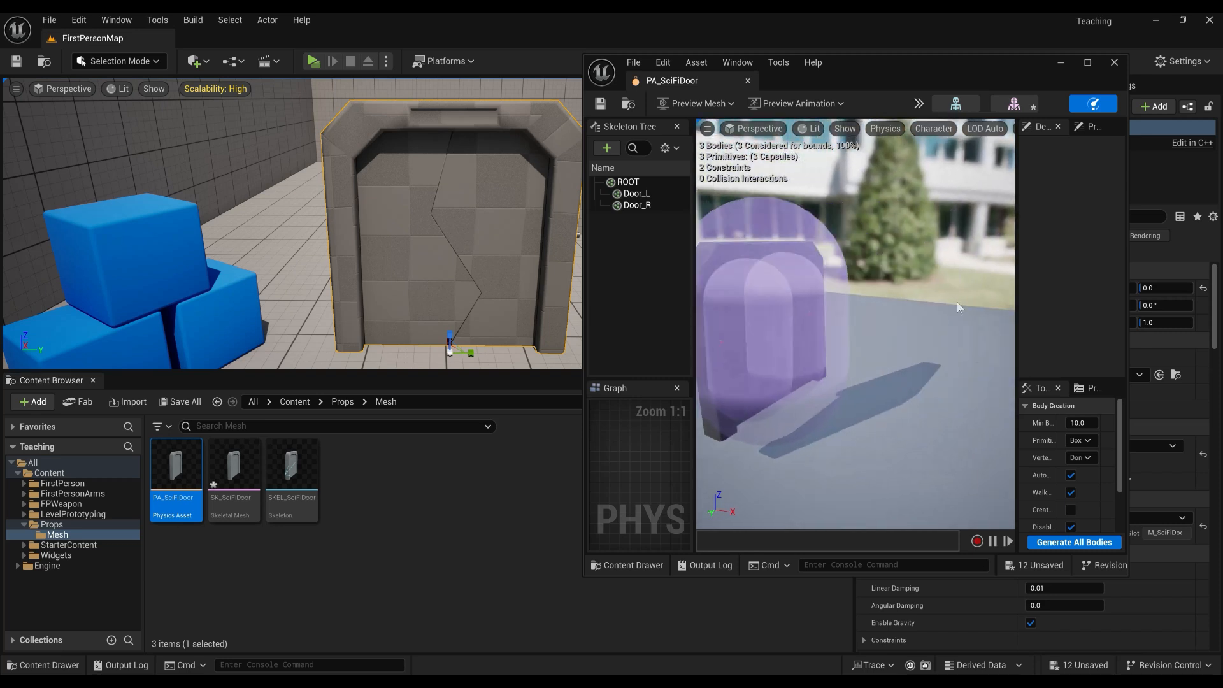
pyautogui.click(1087, 63)
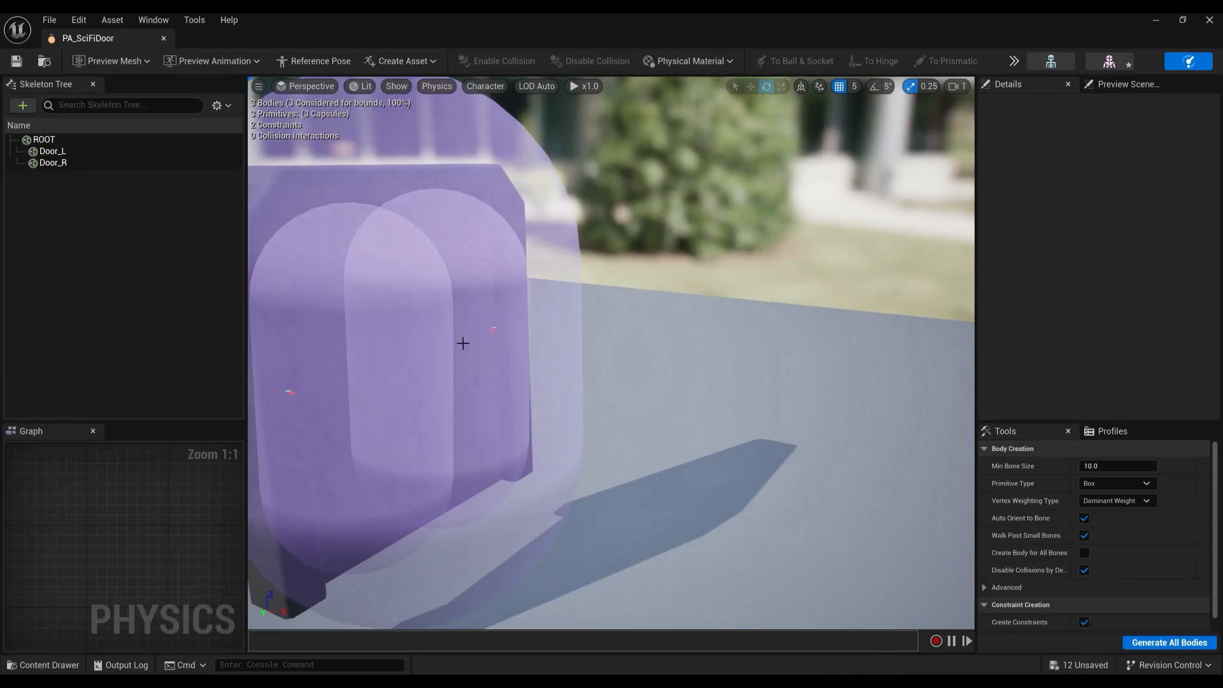
pyautogui.click(94, 153)
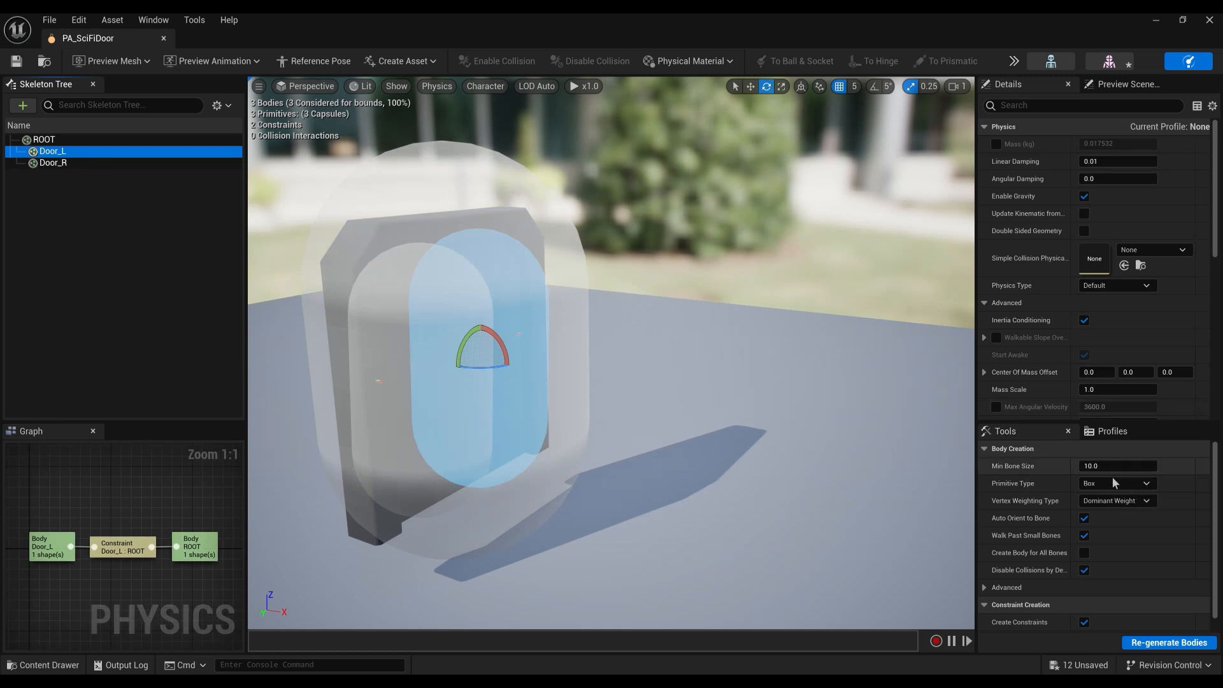
pyautogui.click(1113, 483)
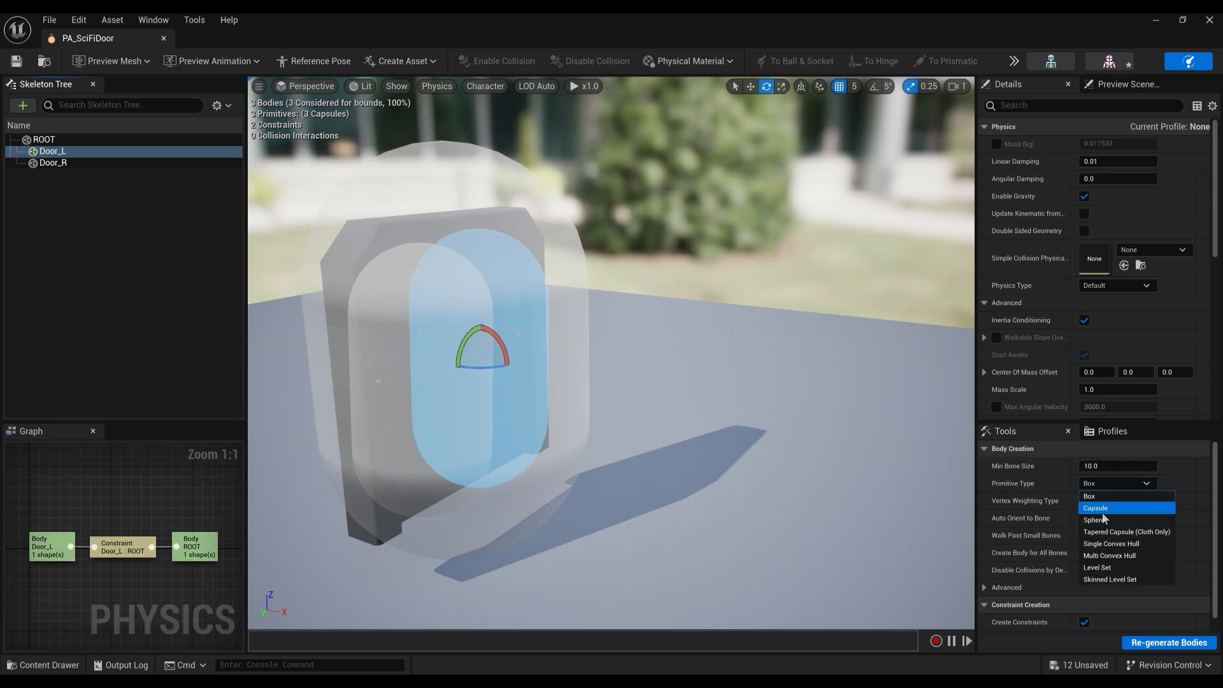
pyautogui.click(1106, 498)
pyautogui.click(1106, 465)
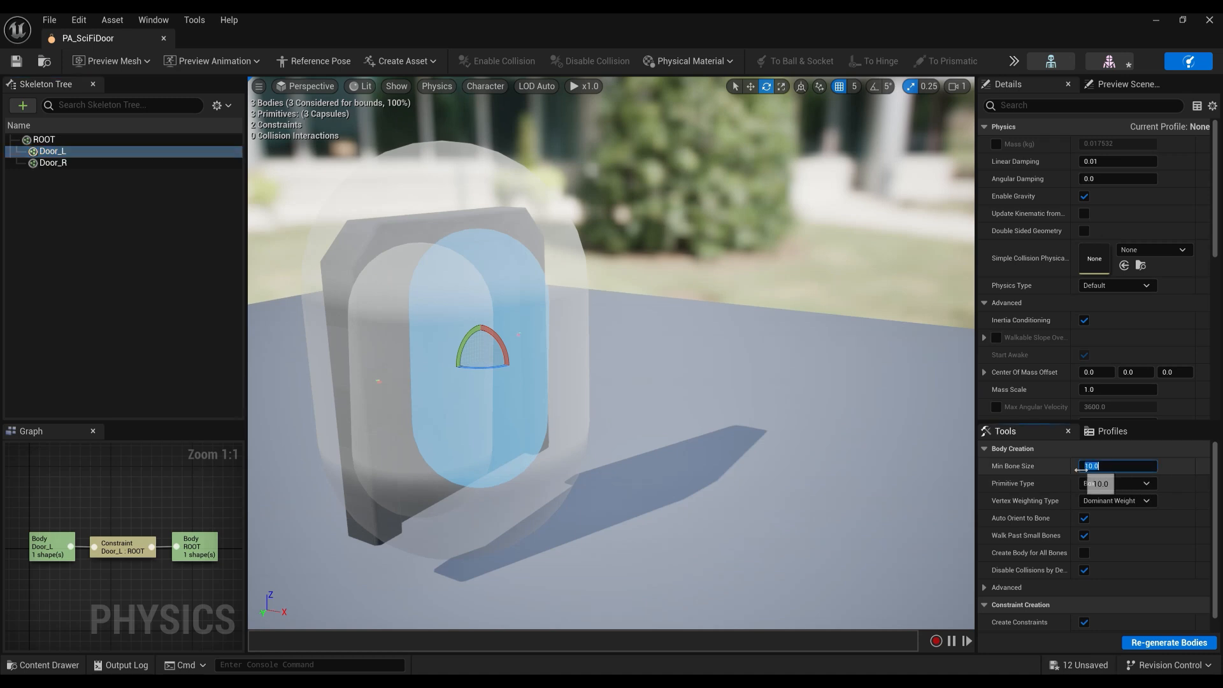
pyautogui.click(1152, 647)
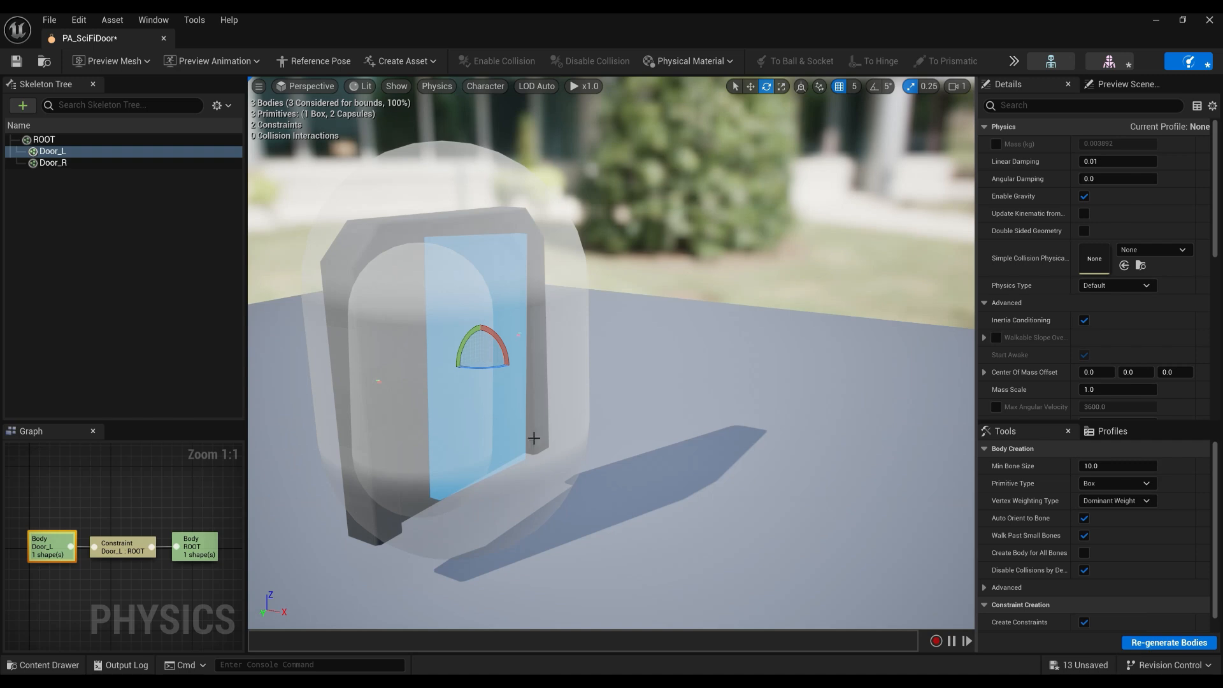
# Regenerate the Door_R and ROOT collision bodies as boxes too.
pyautogui.click(83, 162)
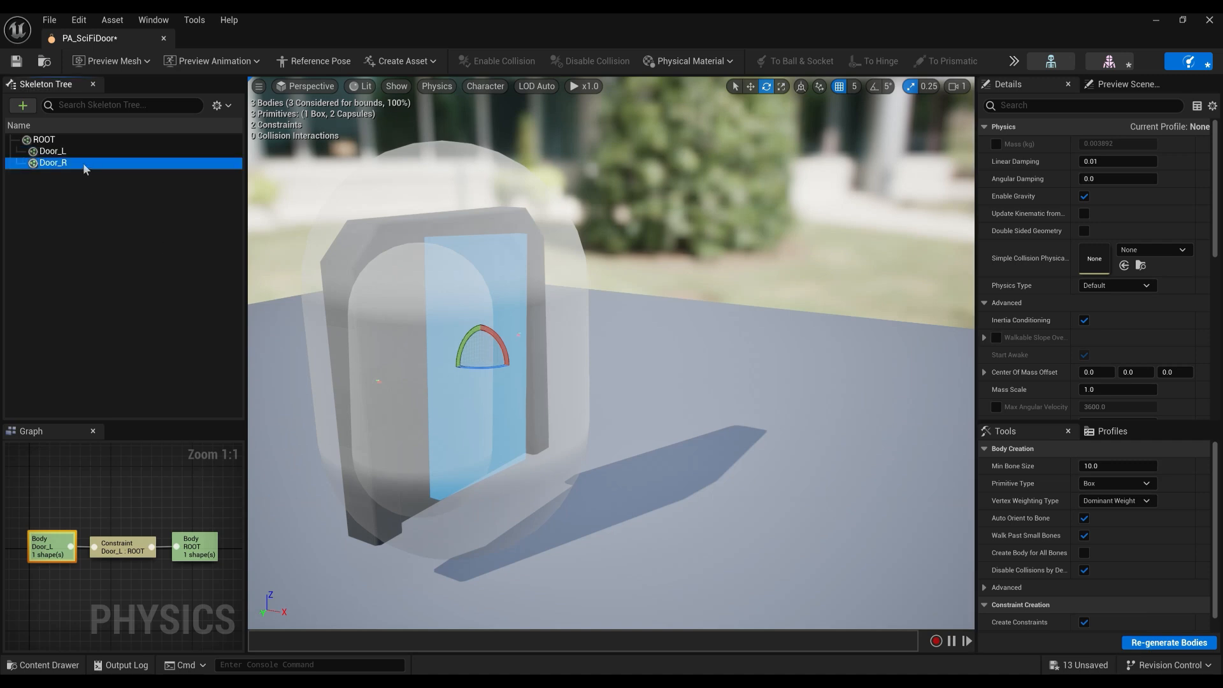
pyautogui.click(1160, 643)
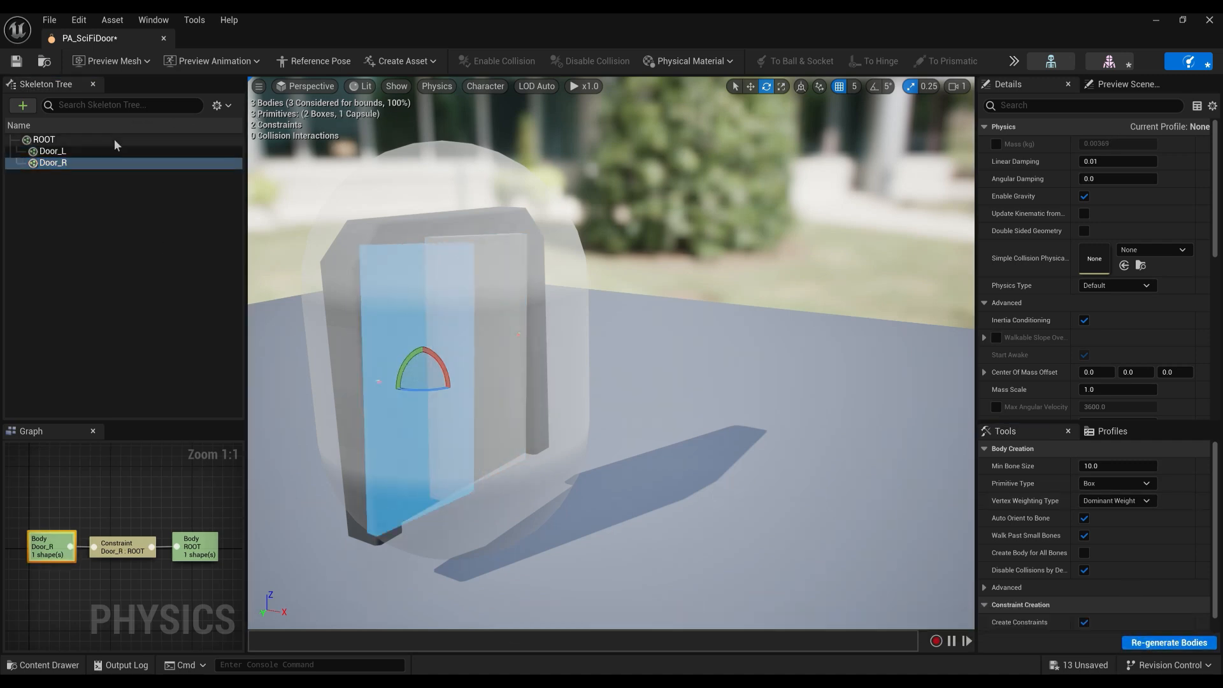
pyautogui.click(115, 140)
pyautogui.click(1160, 642)
# Rotate the Door_R and Door_L collision bodies slightly to fit the door panels.
pyautogui.moveTo(716, 442); pyautogui.dragTo(541, 456, button='right')
pyautogui.press('d')
pyautogui.moveTo(761, 273); pyautogui.dragTo(703, 264, button='right')
pyautogui.press('w')
pyautogui.press('a')
pyautogui.press('s')
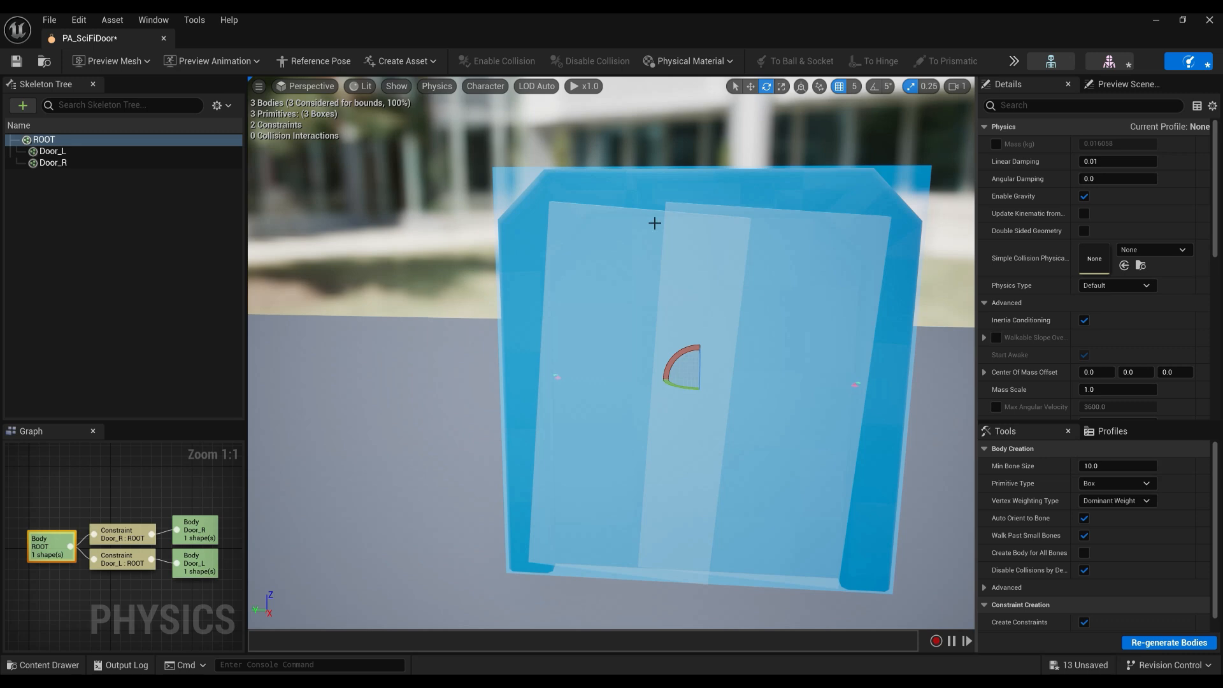
pyautogui.click(153, 163)
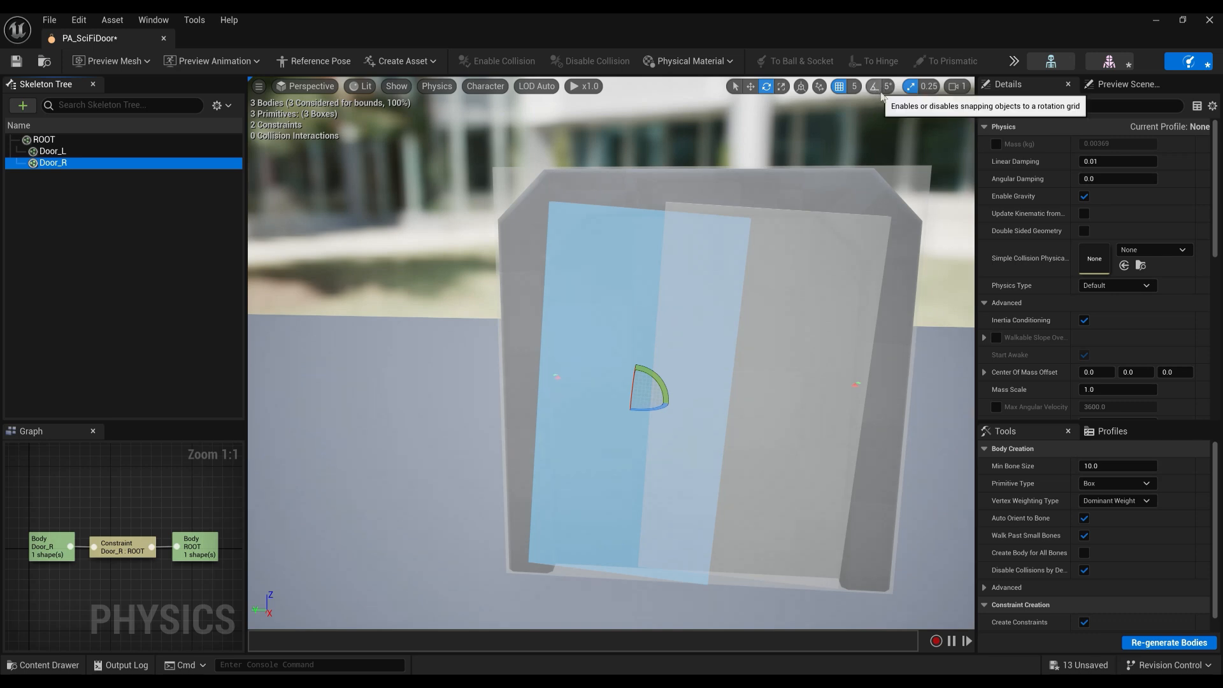
pyautogui.moveTo(664, 386); pyautogui.dragTo(667, 398)
pyautogui.click(811, 366)
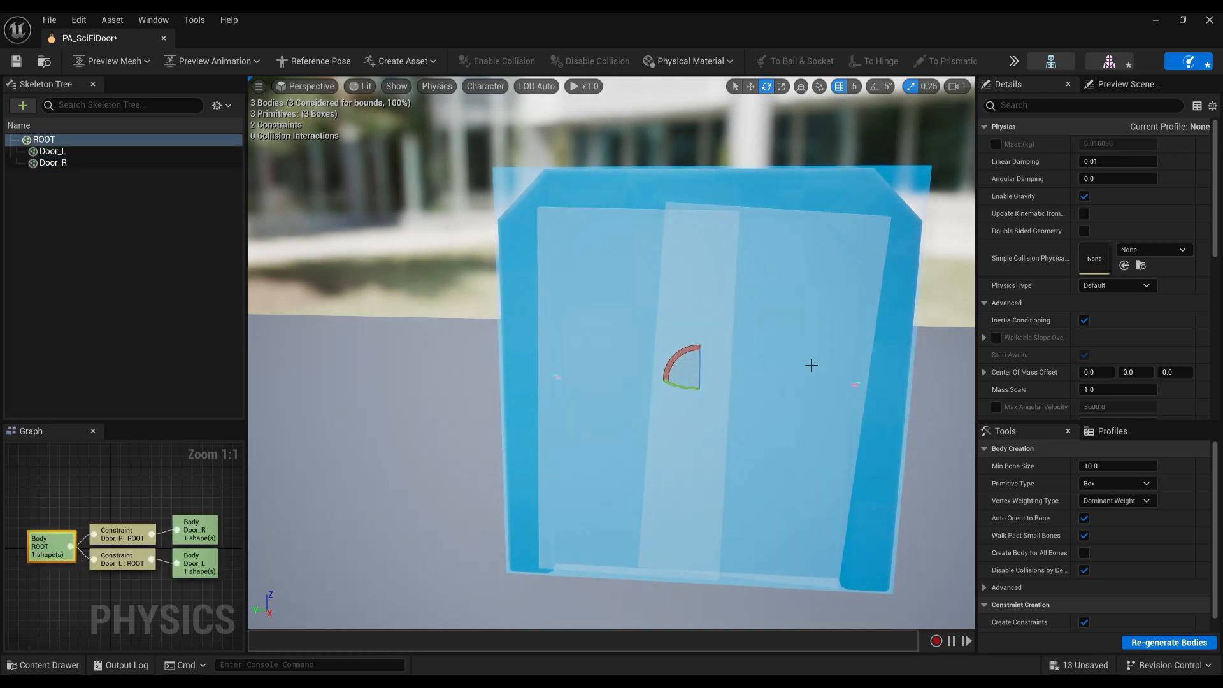
pyautogui.click(40, 162)
pyautogui.click(40, 151)
pyautogui.moveTo(731, 380)
pyautogui.mouseDown()
pyautogui.moveTo(725, 390)
pyautogui.moveTo(740, 372)
pyautogui.mouseUp()
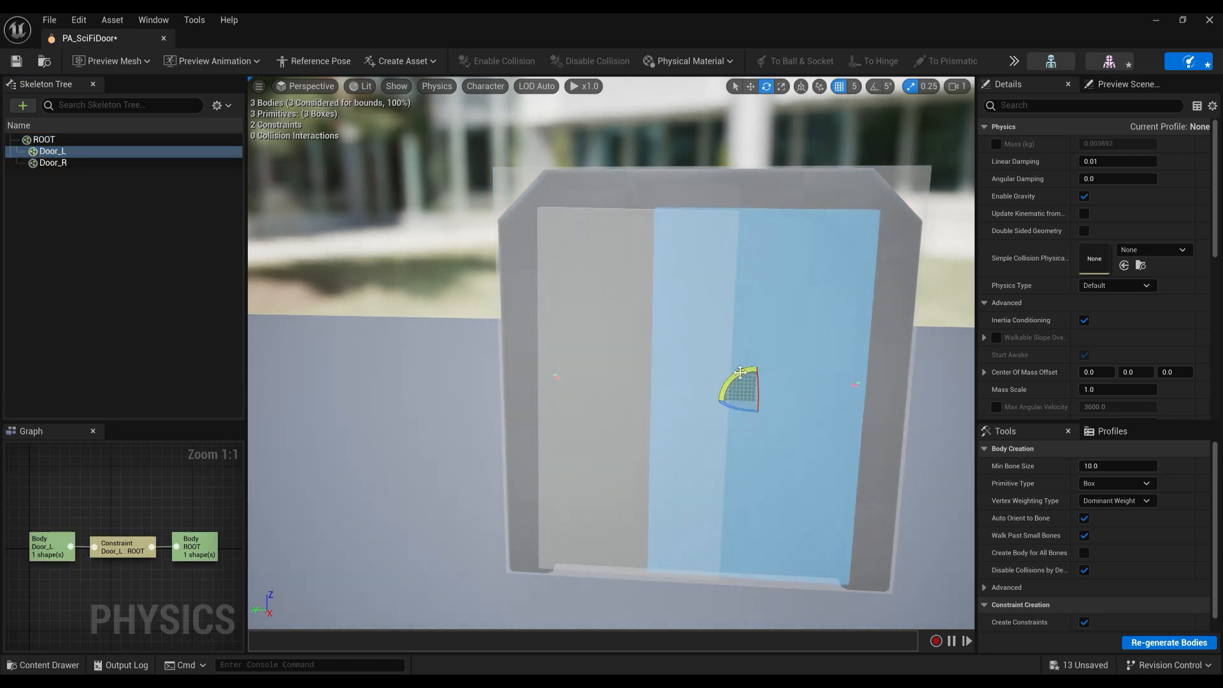
# Delete the ROOT body and its constraints from the Skeleton Tree.
pyautogui.click(510, 180)
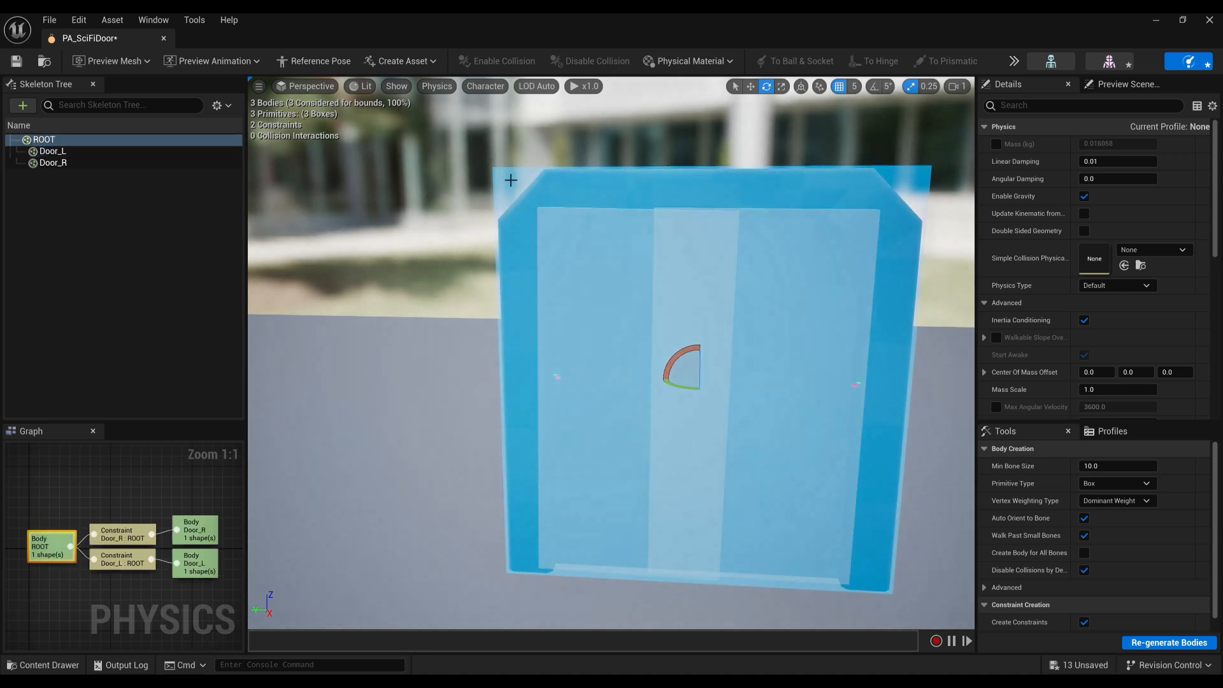
pyautogui.moveTo(712, 399); pyautogui.dragTo(643, 392, button='right')
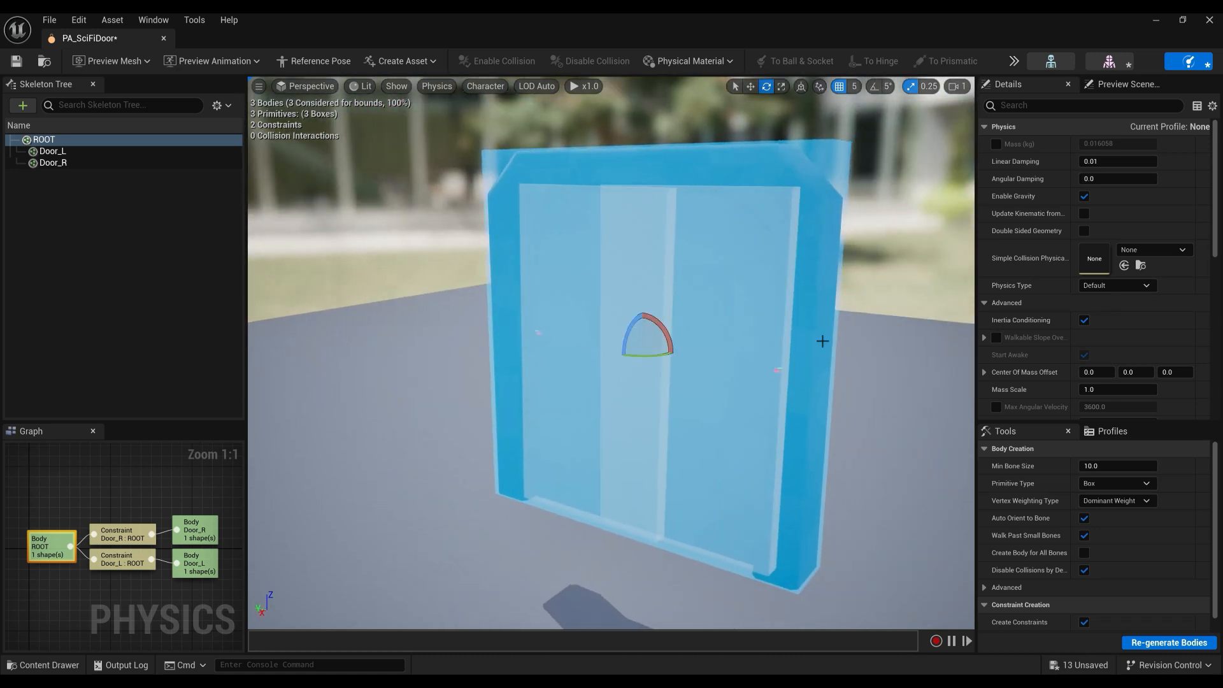
pyautogui.moveTo(693, 341); pyautogui.dragTo(644, 358, button='right')
pyautogui.click(78, 139)
pyautogui.press('Delete')
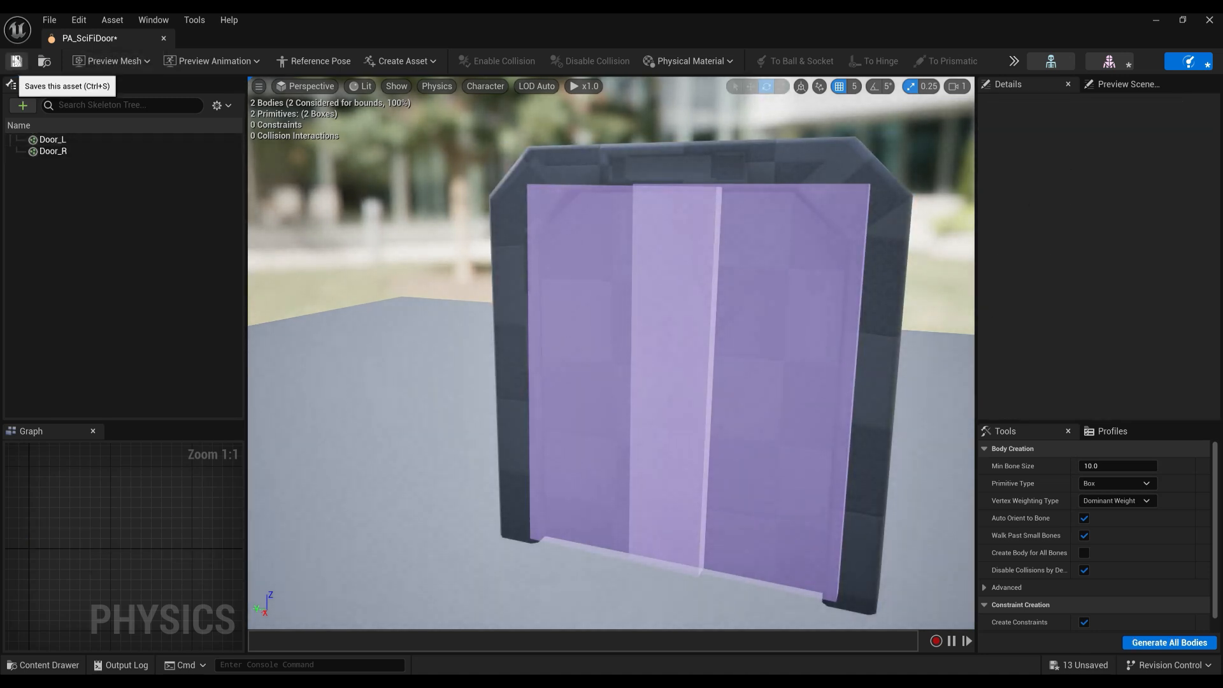
# Save PA_SciFiDoor, then play the level, walk around the door, and stop the session.
pyautogui.click(16, 61)
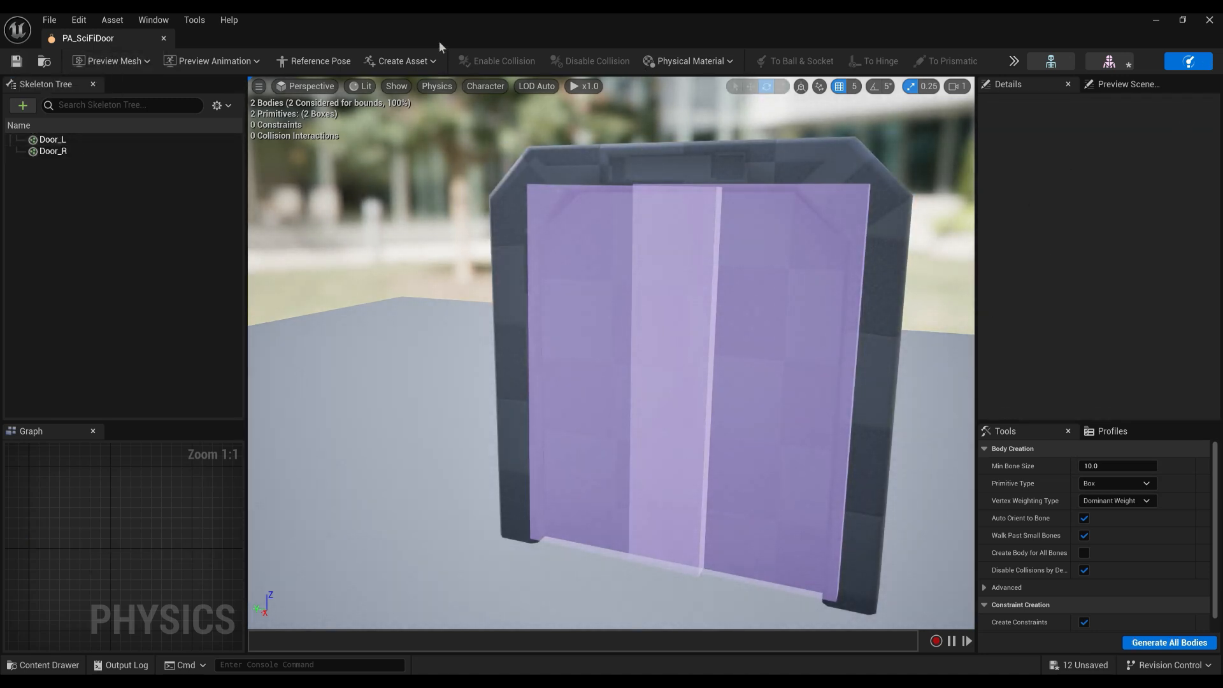
pyautogui.click(1156, 24)
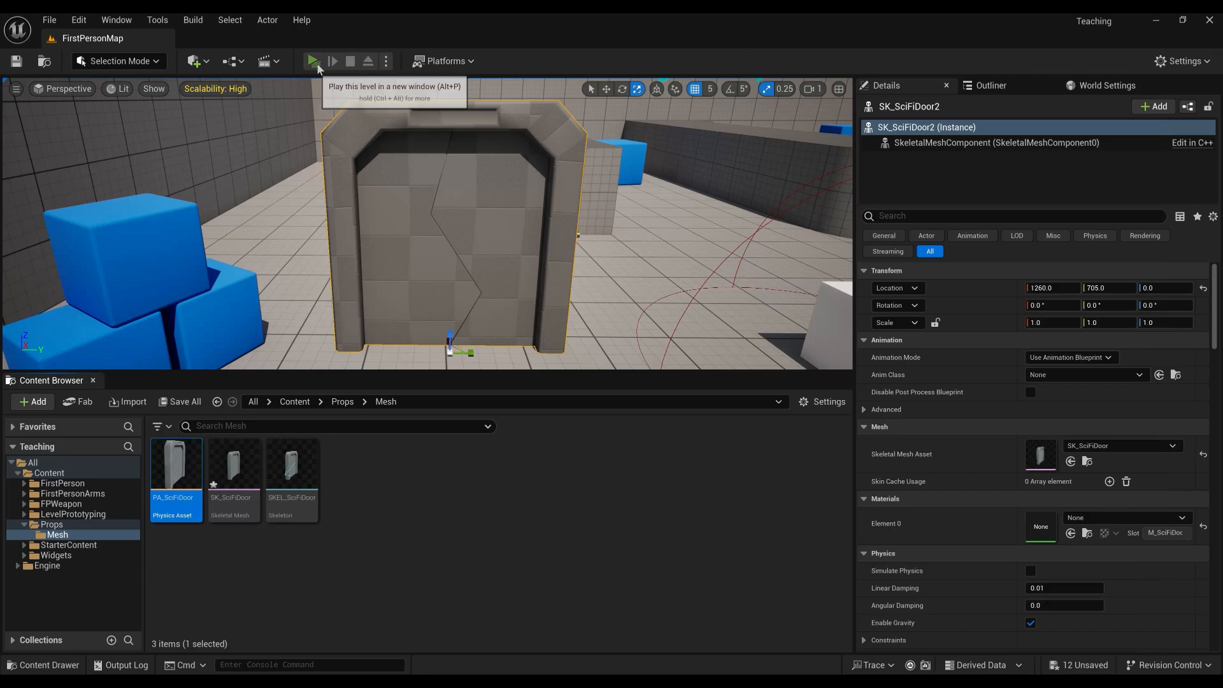
pyautogui.click(344, 59)
pyautogui.press('w')
pyautogui.press('w')
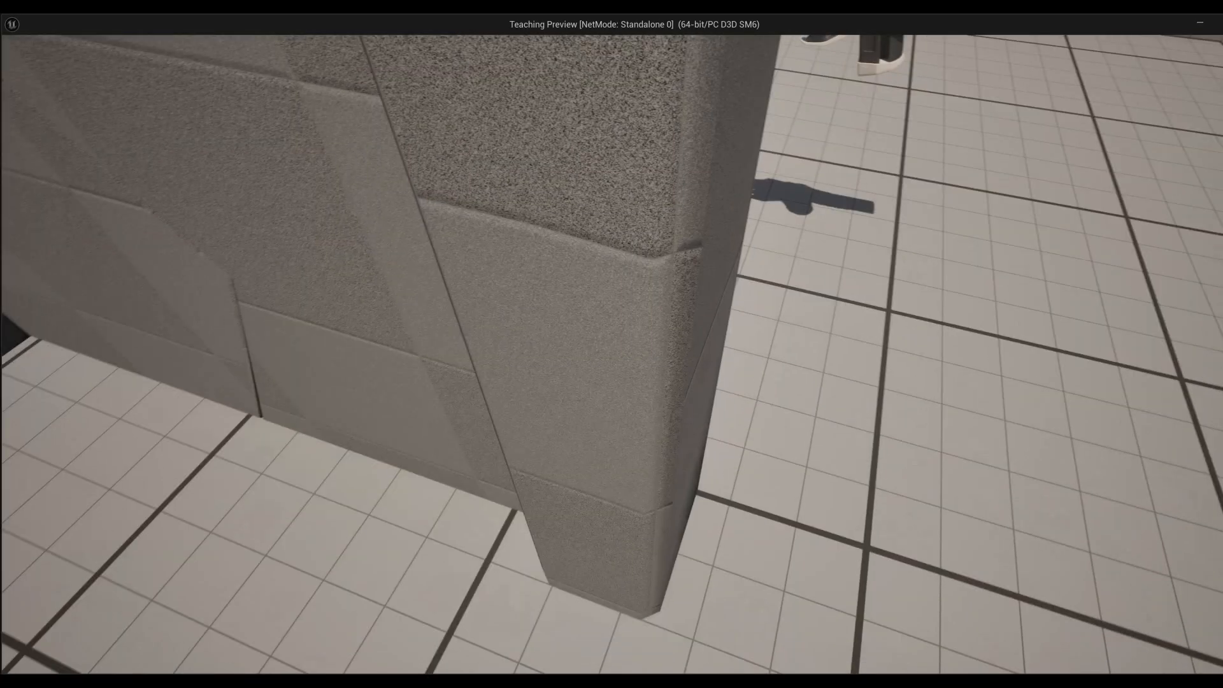
pyautogui.press('w')
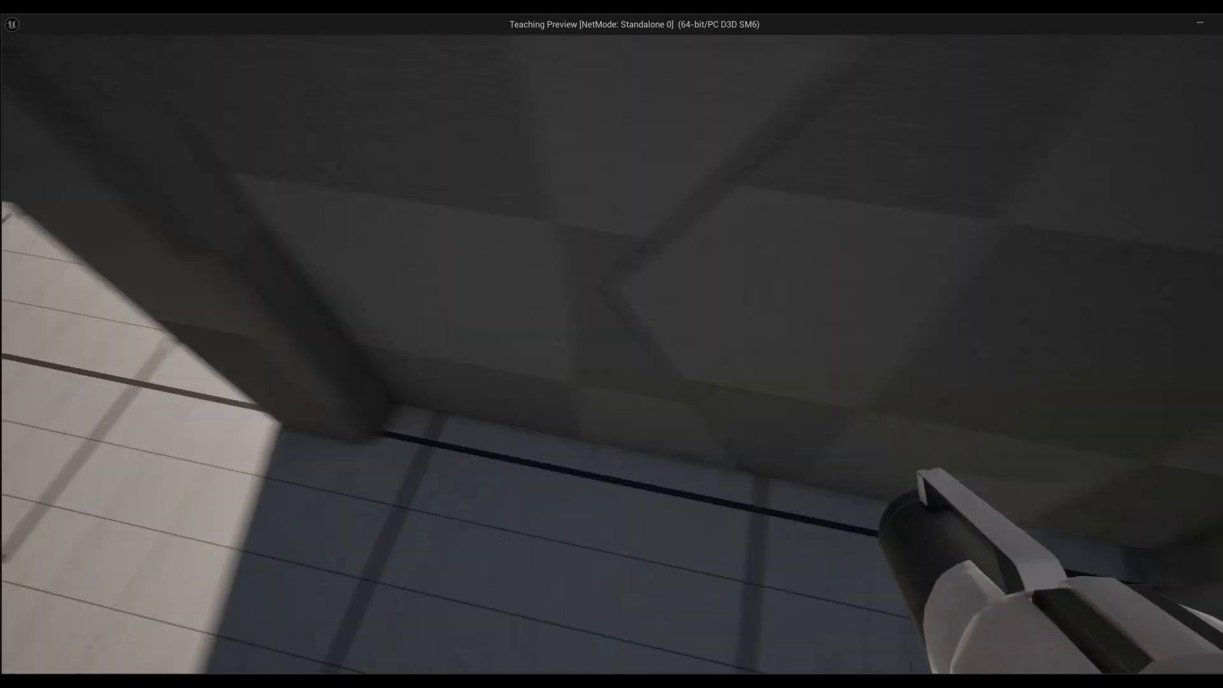
pyautogui.press('w')
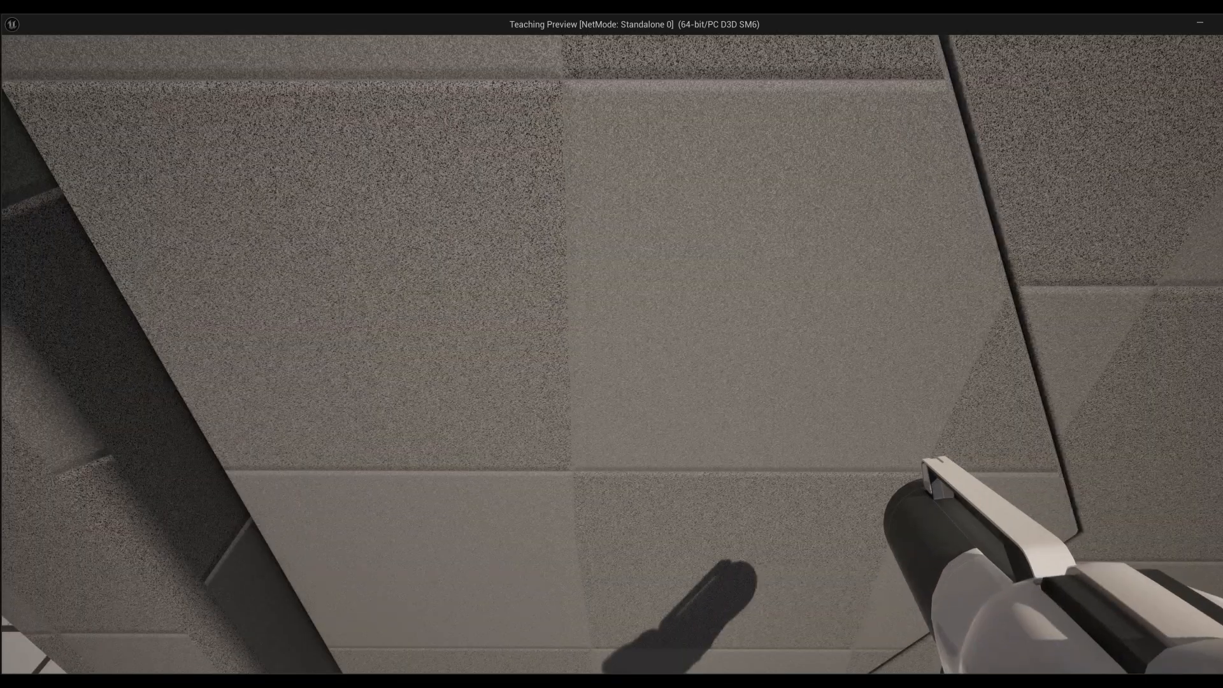
pyautogui.press('s')
pyautogui.press('Escape')
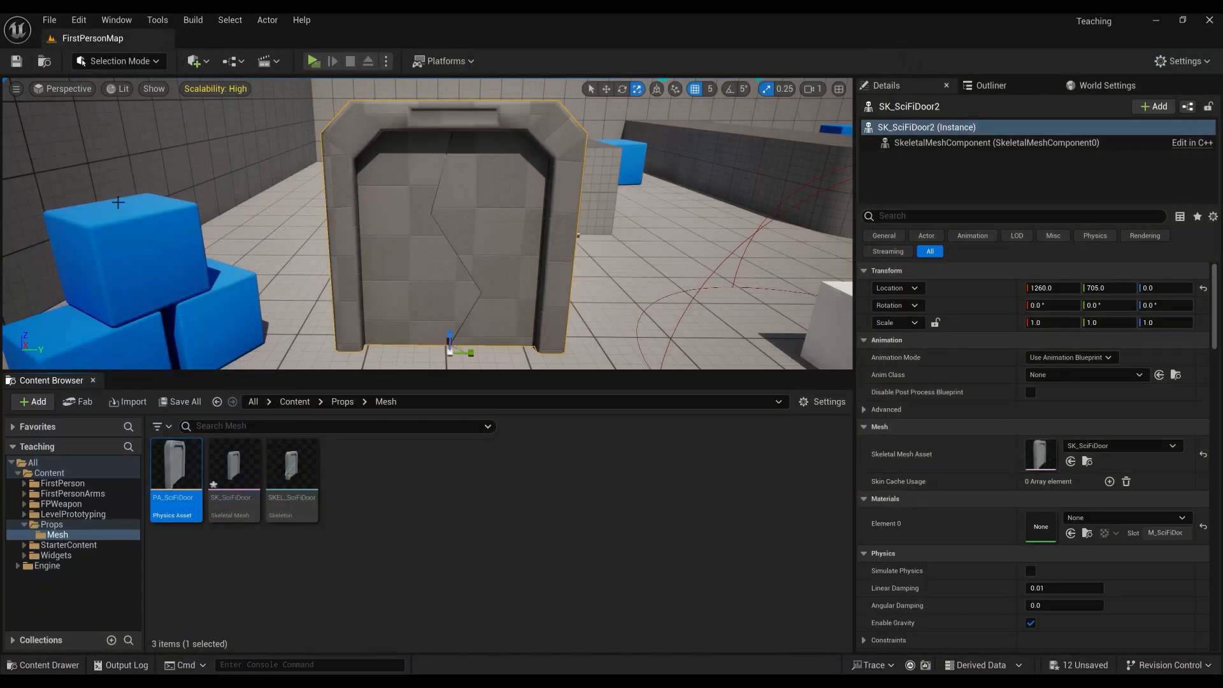
# Drag AS_SciFiDoor.fbx from Explorer into the Props/Mesh Content Browser folder.
pyautogui.hotkey('alt', 'Tab')
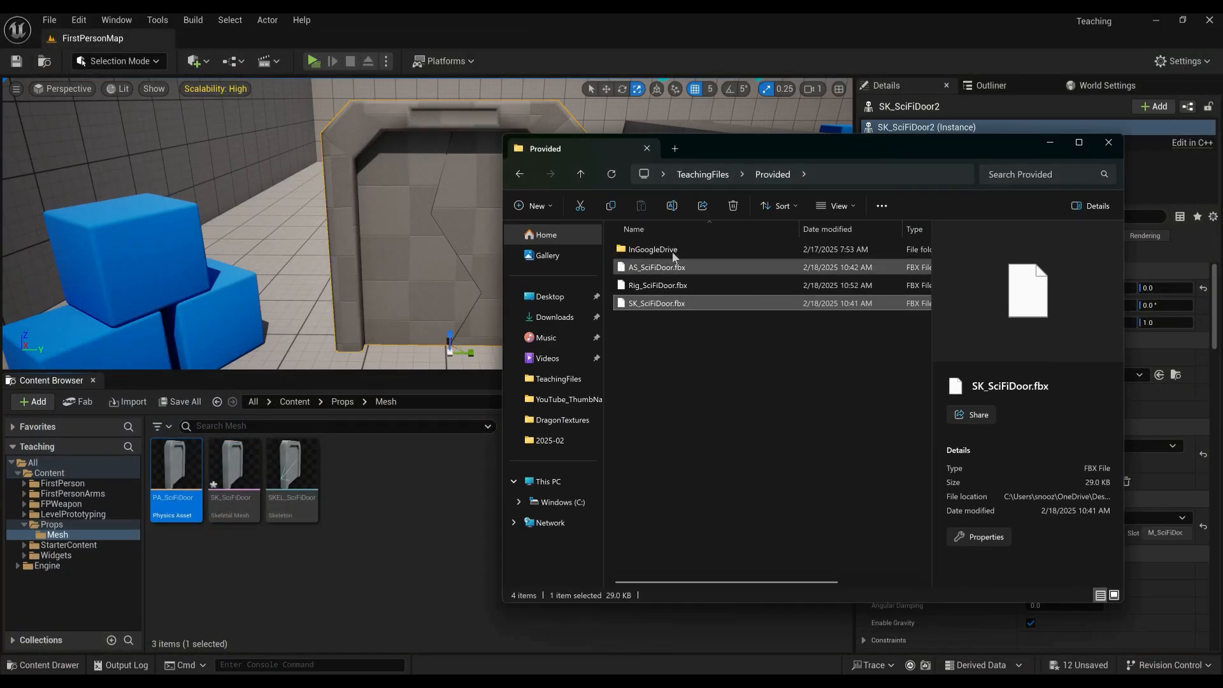
pyautogui.click(642, 269)
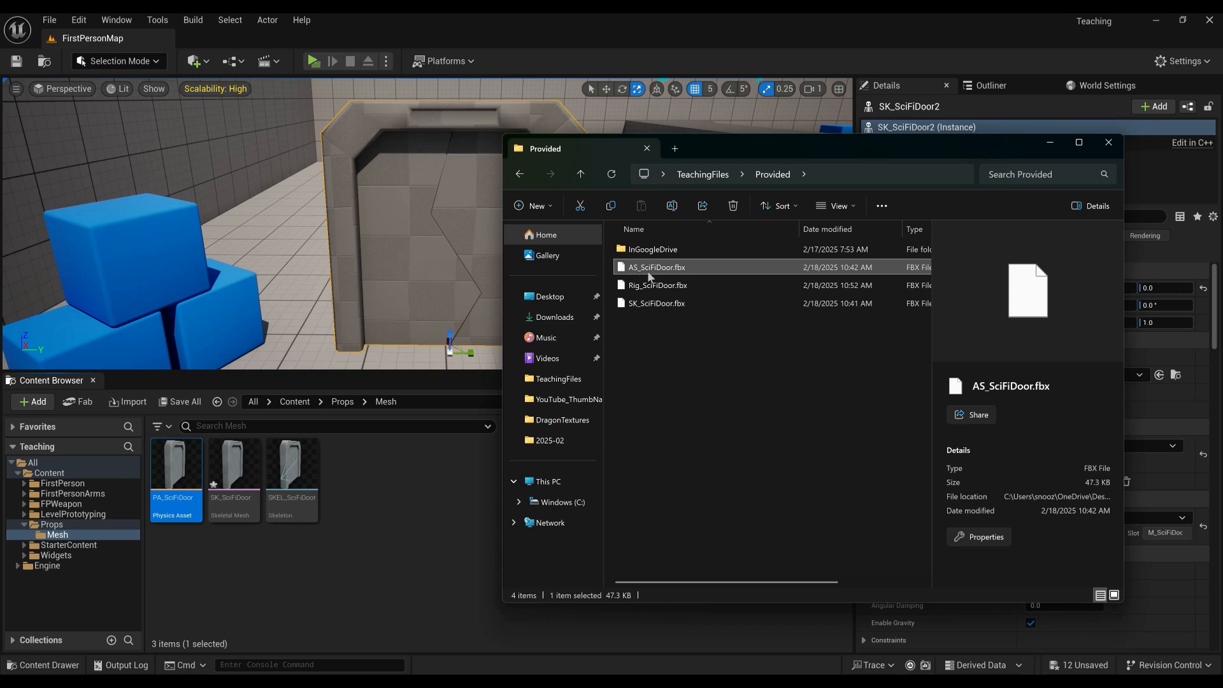
pyautogui.moveTo(665, 275); pyautogui.dragTo(404, 495)
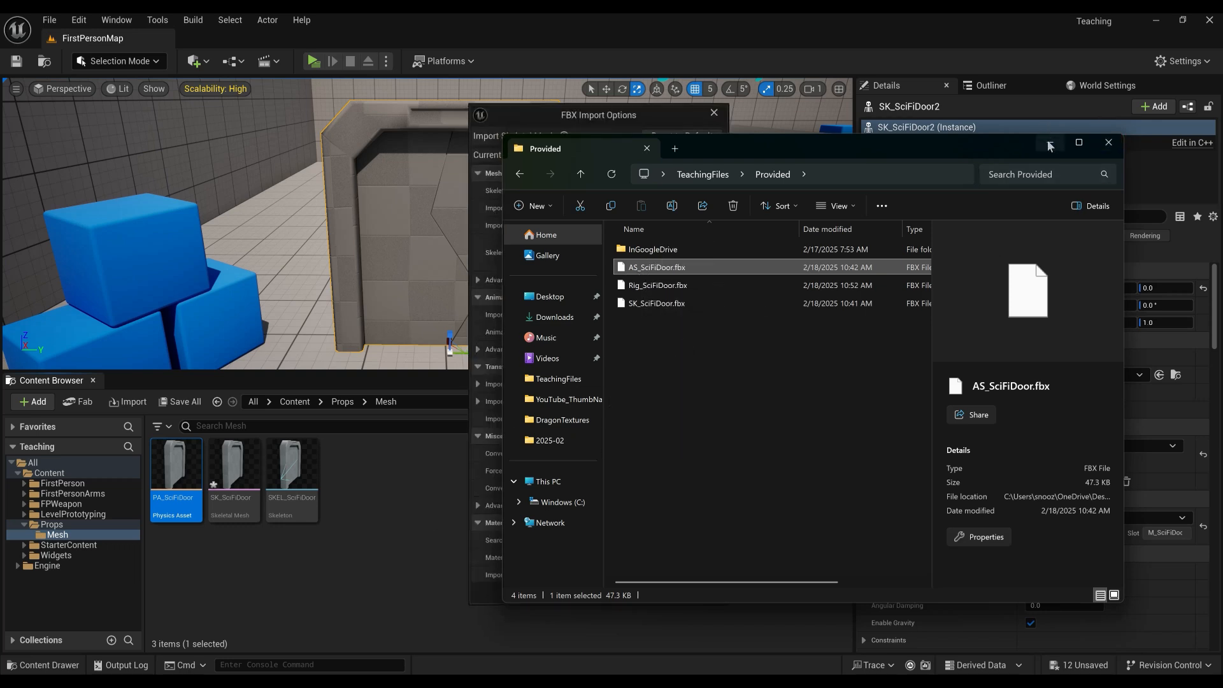
pyautogui.click(1050, 144)
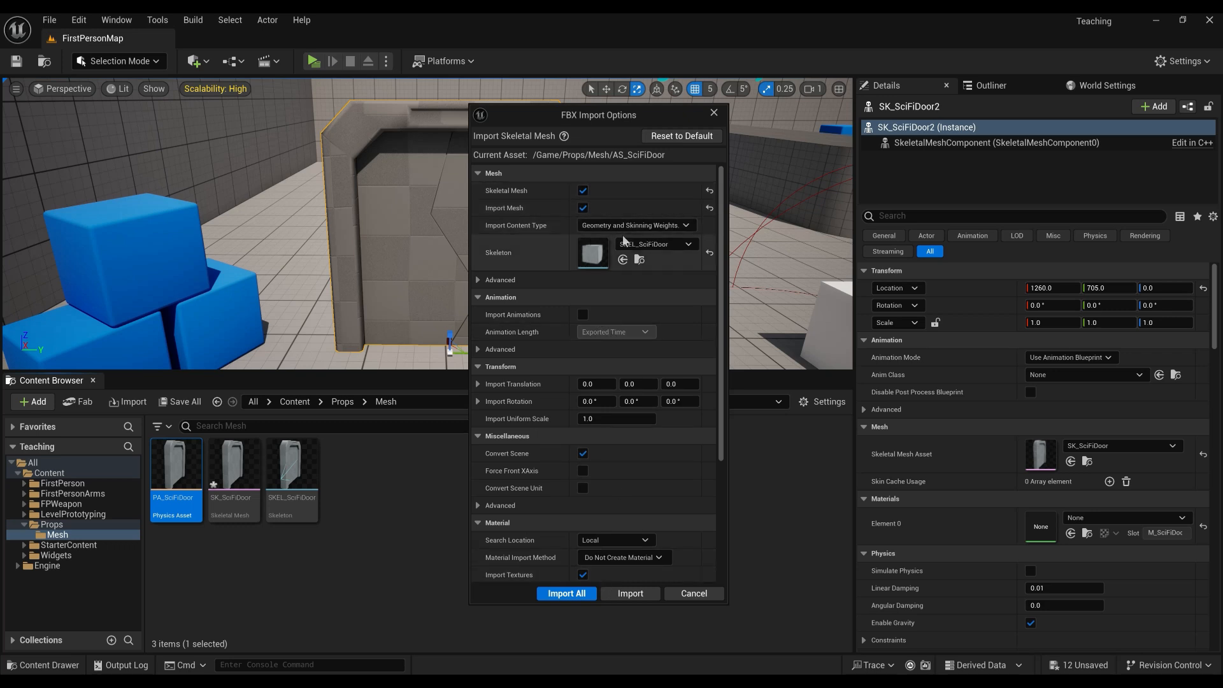
# Import it as animation only, using the SKEL_SciFiDoor skeleton at scale 1.0.
pyautogui.click(583, 208)
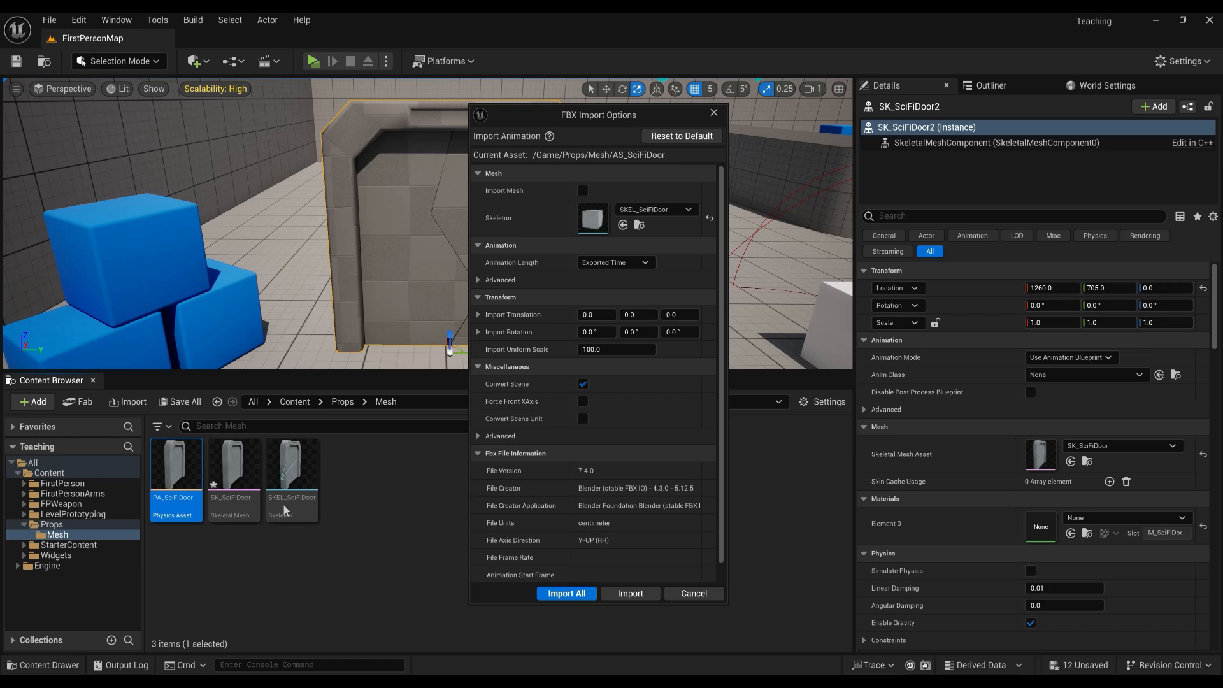
pyautogui.click(649, 213)
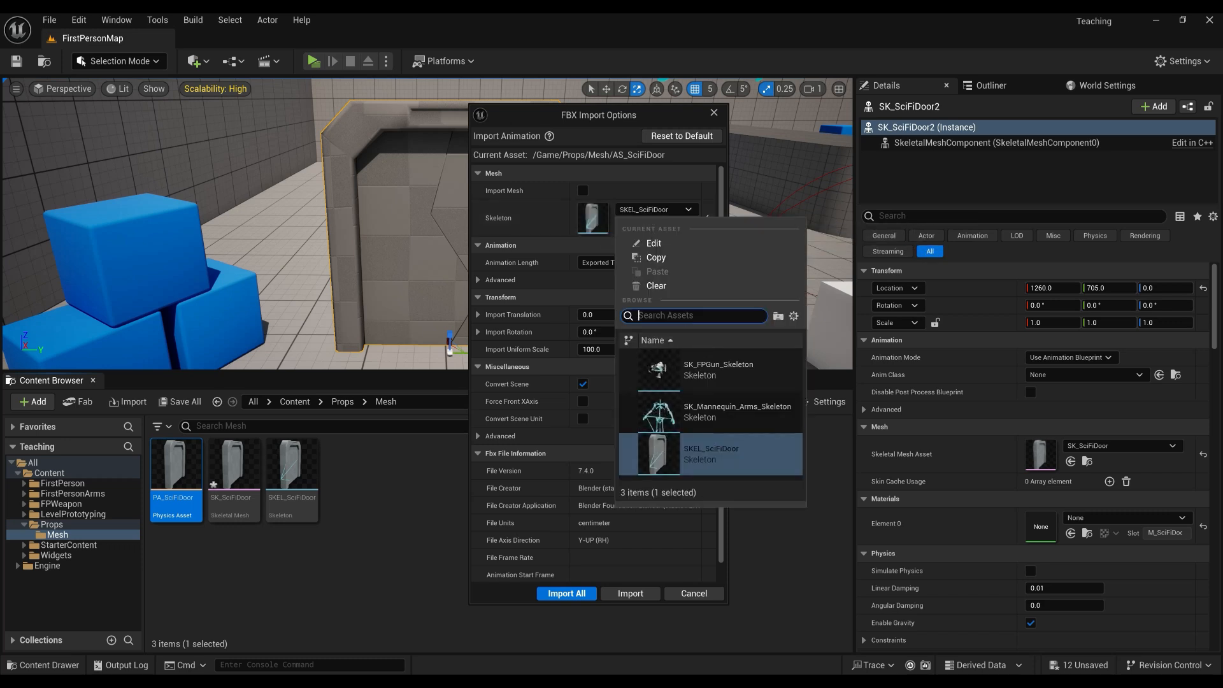
pyautogui.write('skel_')
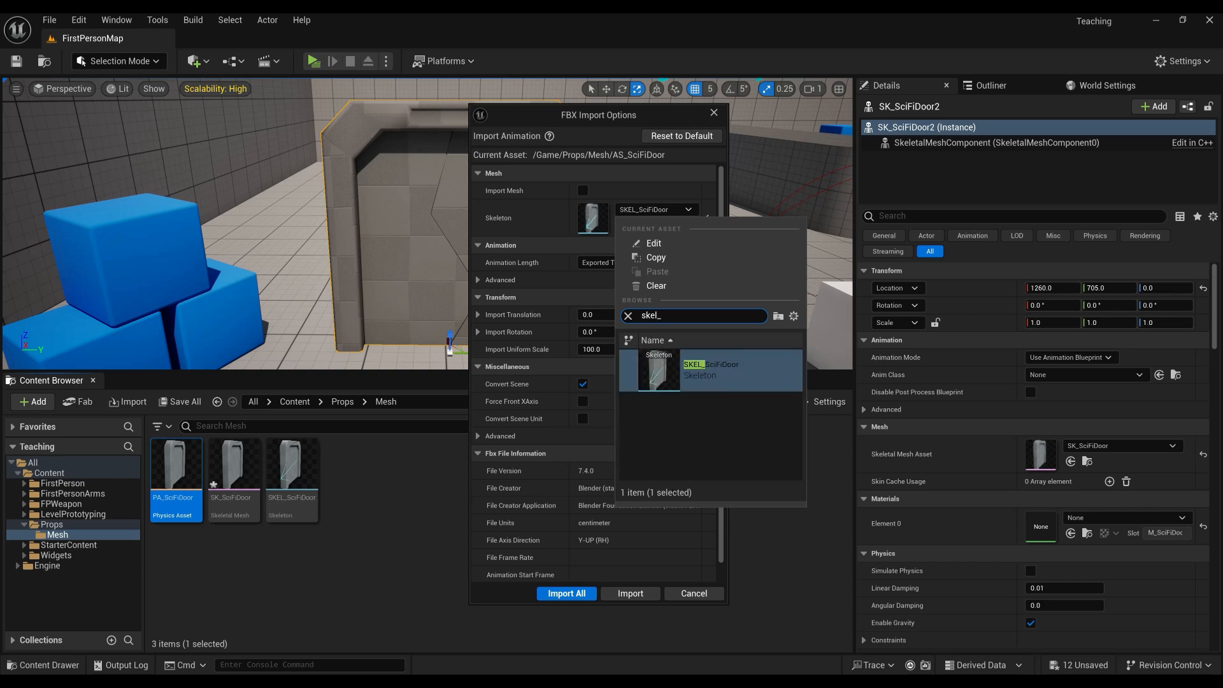
pyautogui.click(721, 367)
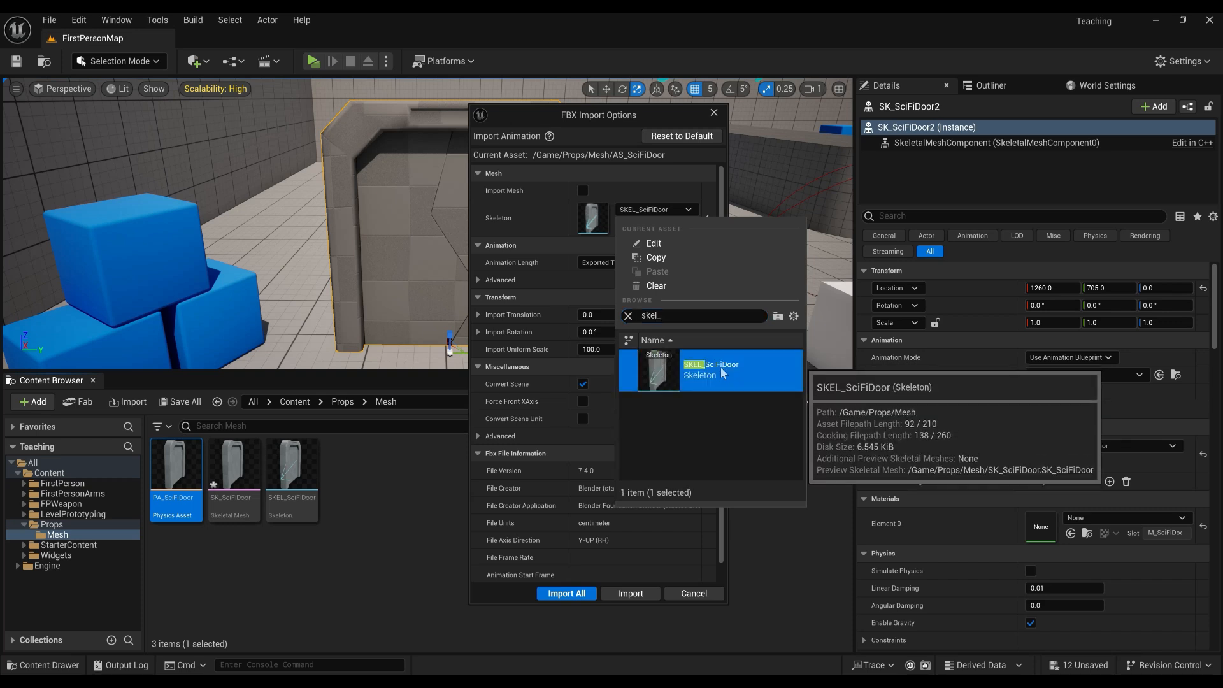
pyautogui.click(633, 193)
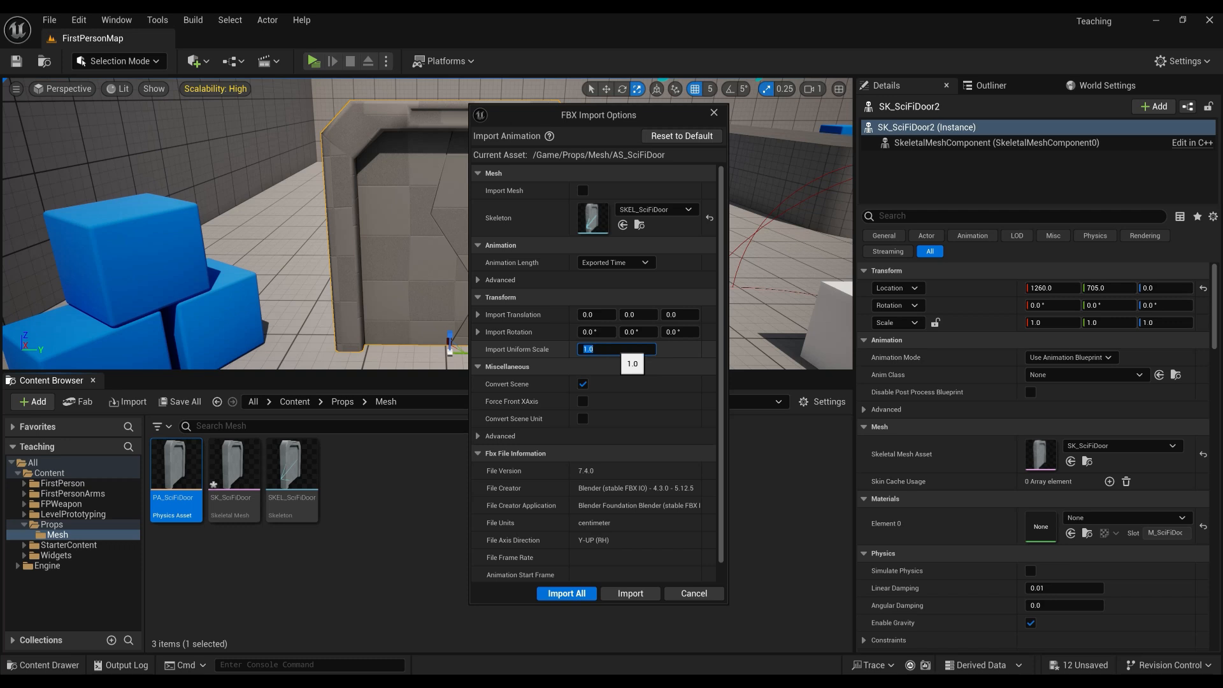
pyautogui.click(623, 595)
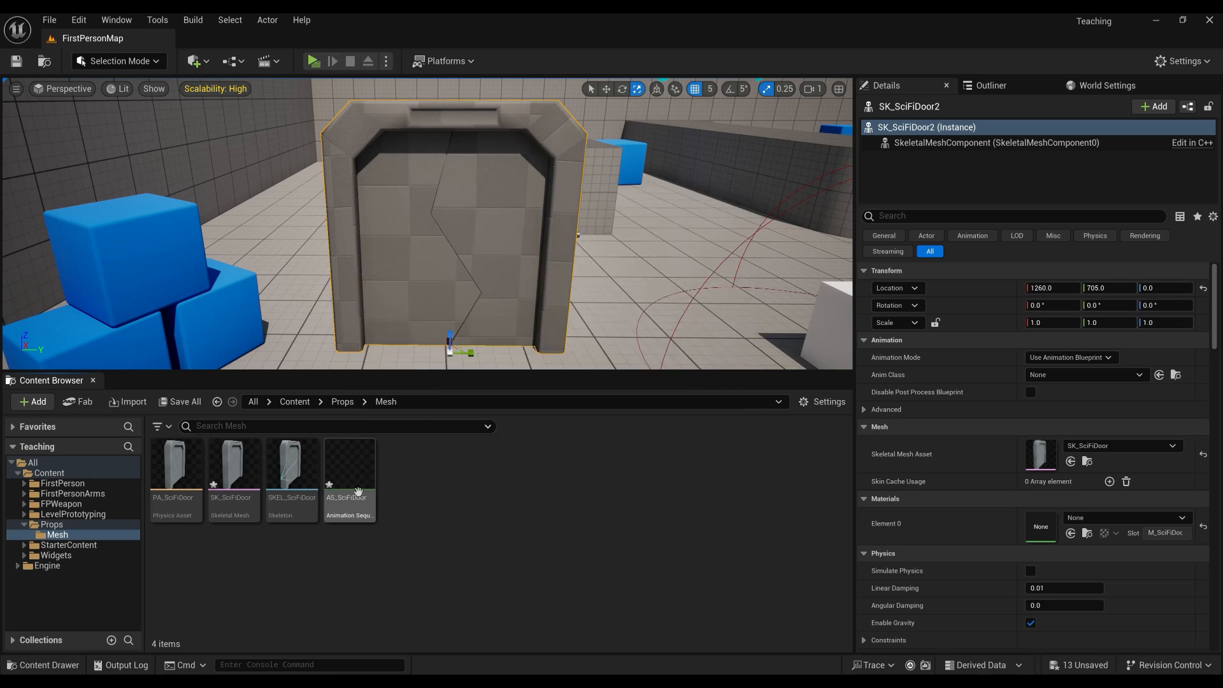
# Open AS_SciFiDoor, watch the door swing open in the preview, and save it.
pyautogui.doubleClick(348, 476)
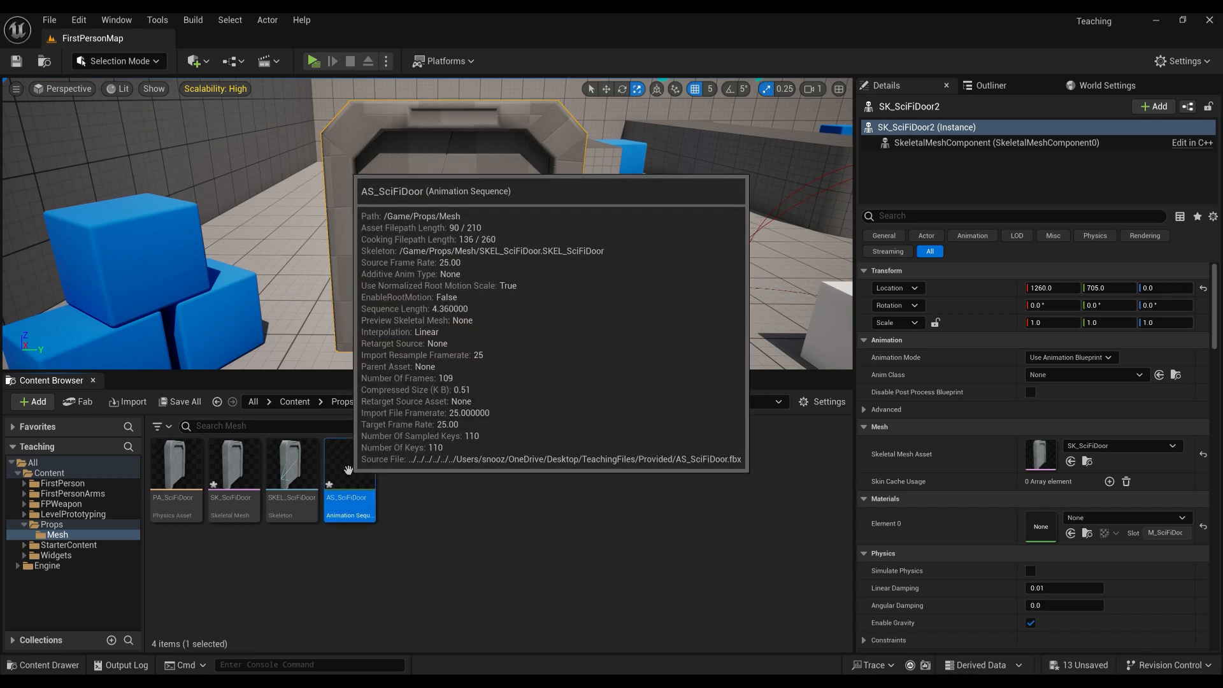
pyautogui.moveTo(625, 374); pyautogui.dragTo(598, 312, button='right')
pyautogui.press('w')
pyautogui.moveTo(342, 163); pyautogui.dragTo(332, 186, button='right')
pyautogui.click(16, 61)
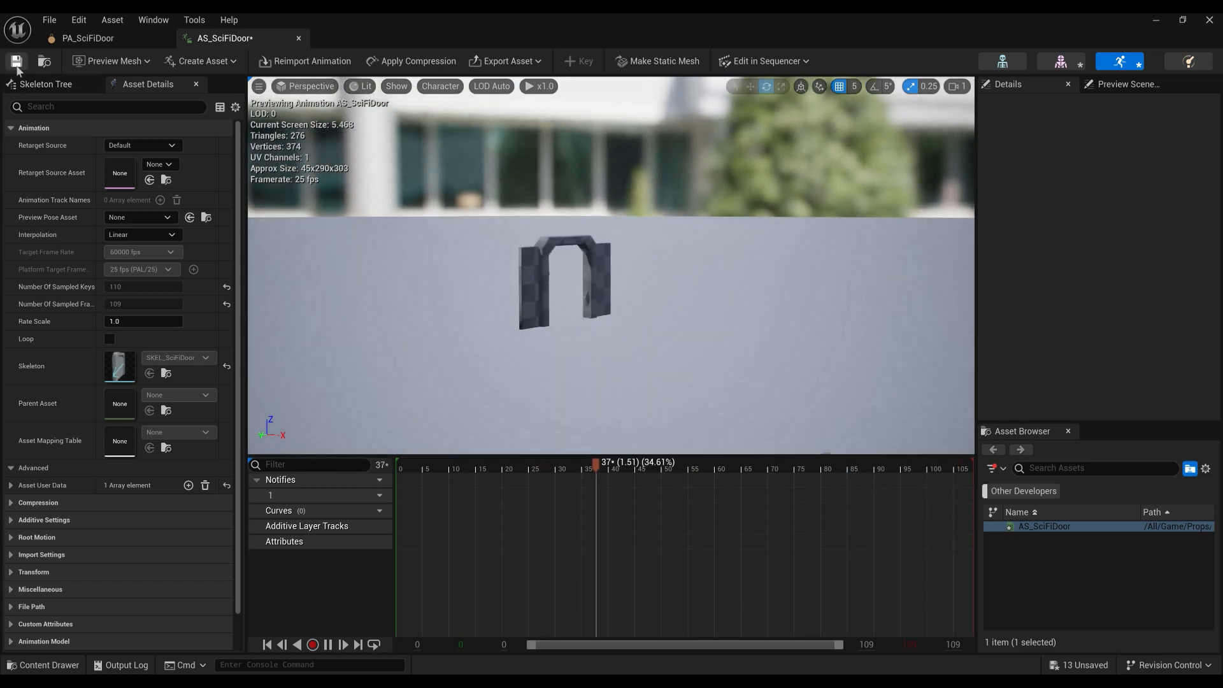
pyautogui.click(1156, 21)
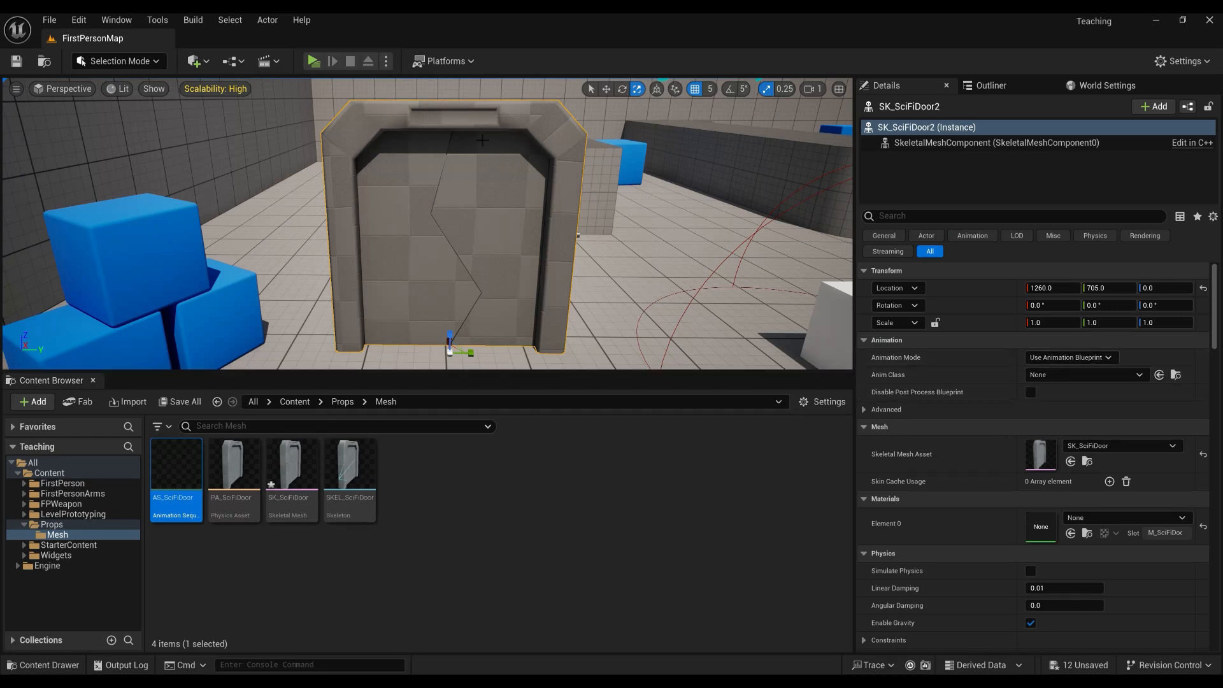
# Set the door's Animation Mode to Use Animation Asset and assign AS_SciFiDoor.
pyautogui.click(1069, 357)
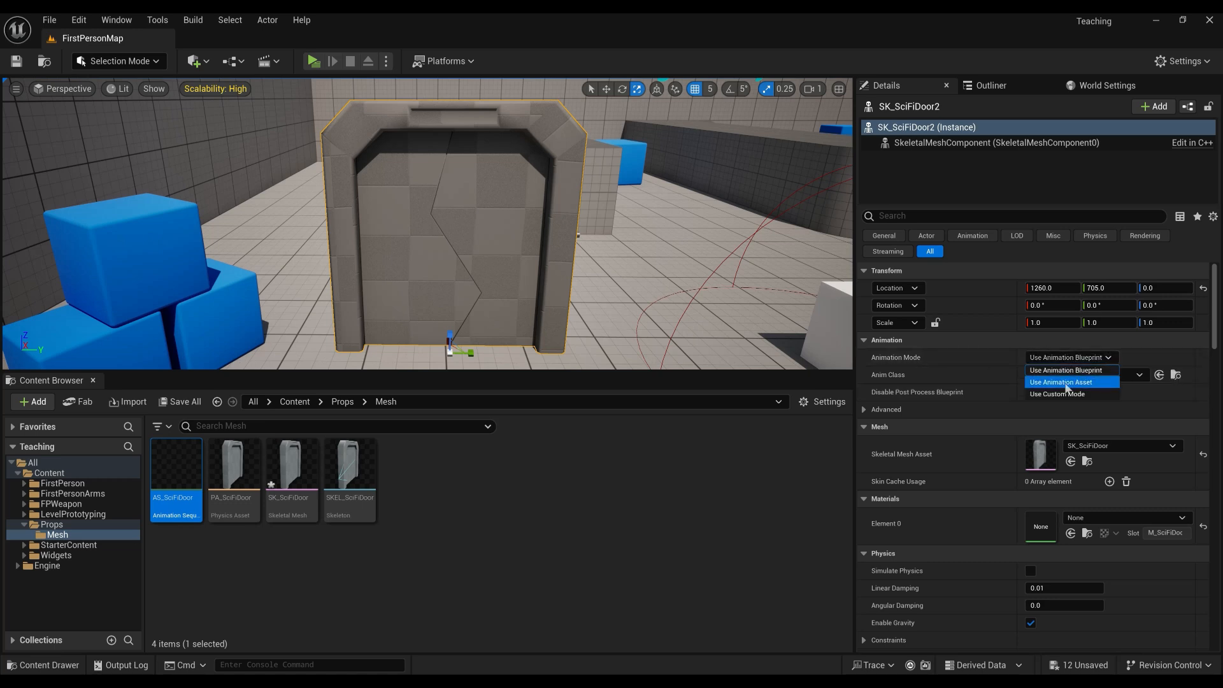
pyautogui.click(1067, 382)
pyautogui.moveTo(176, 481); pyautogui.dragTo(1044, 386)
pyautogui.moveTo(549, 314); pyautogui.dragTo(555, 374, button='right')
pyautogui.press('w')
pyautogui.press('s')
pyautogui.press('w')
pyautogui.press('s')
pyautogui.press('s')
pyautogui.press('s')
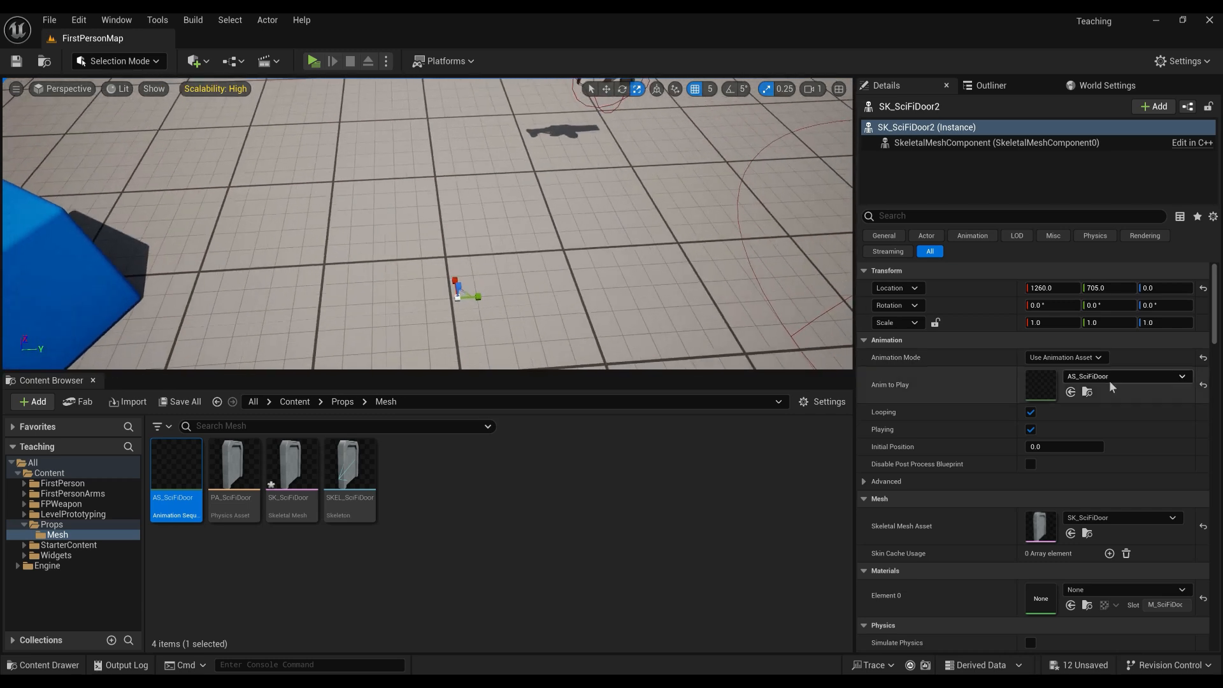
# Clear the door's assigned animation and select the AS_SciFiDoor asset in the Content Browser.
pyautogui.click(1204, 385)
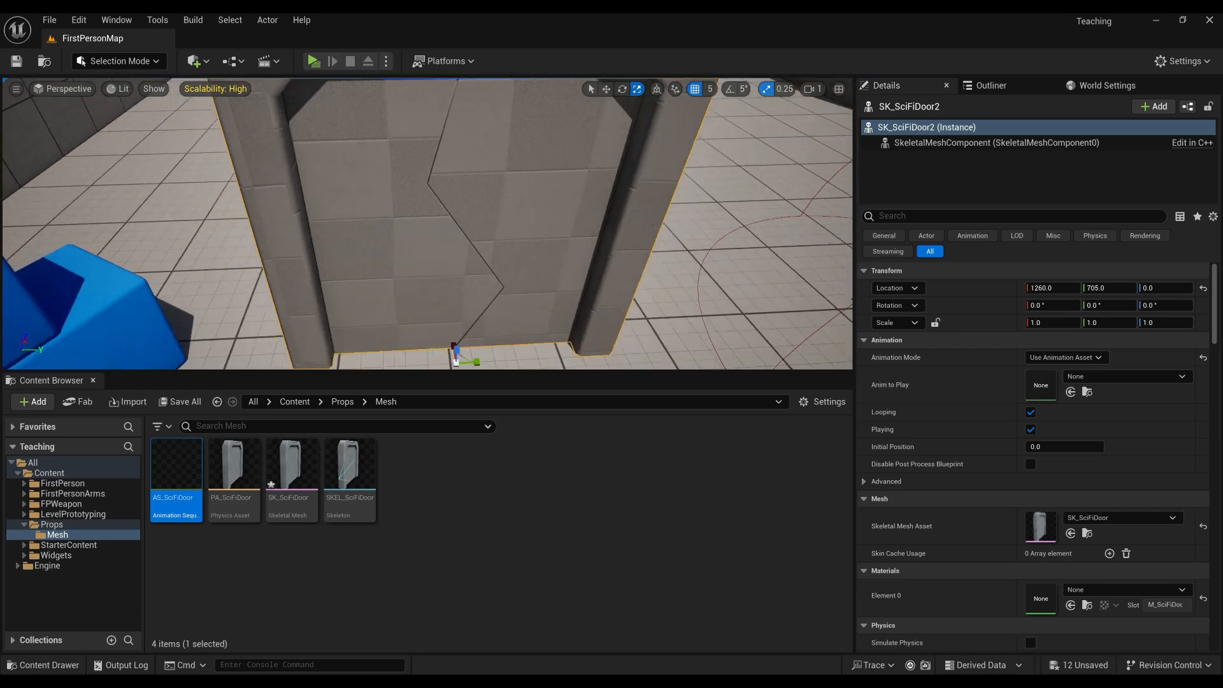
pyautogui.click(415, 563)
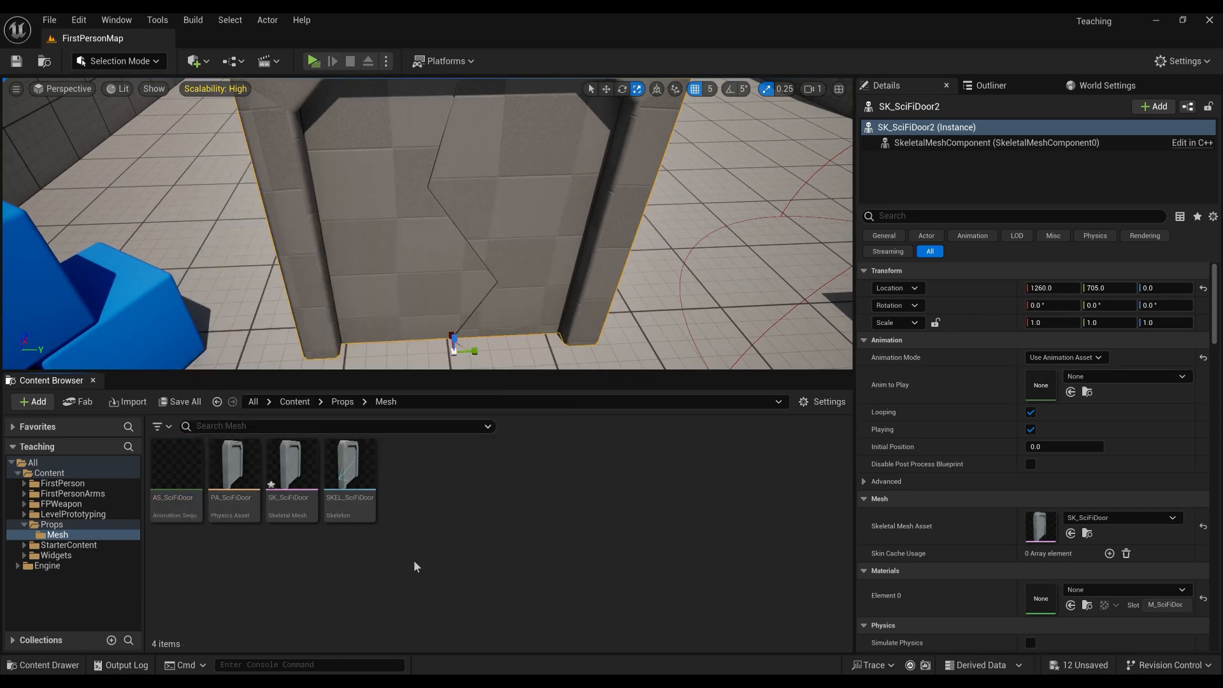
pyautogui.click(252, 302)
pyautogui.click(162, 456)
# Force delete the AS_SciFiDoor animation asset despite its references.
pyautogui.moveTo(165, 478)
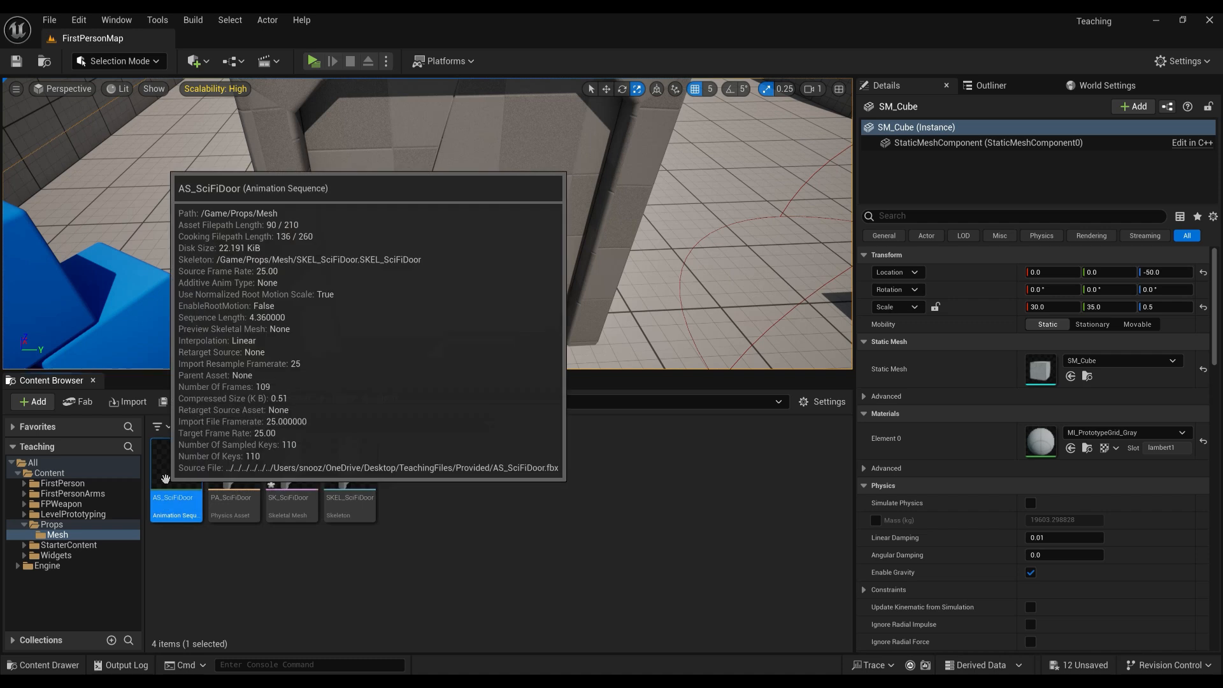
pyautogui.press('Delete')
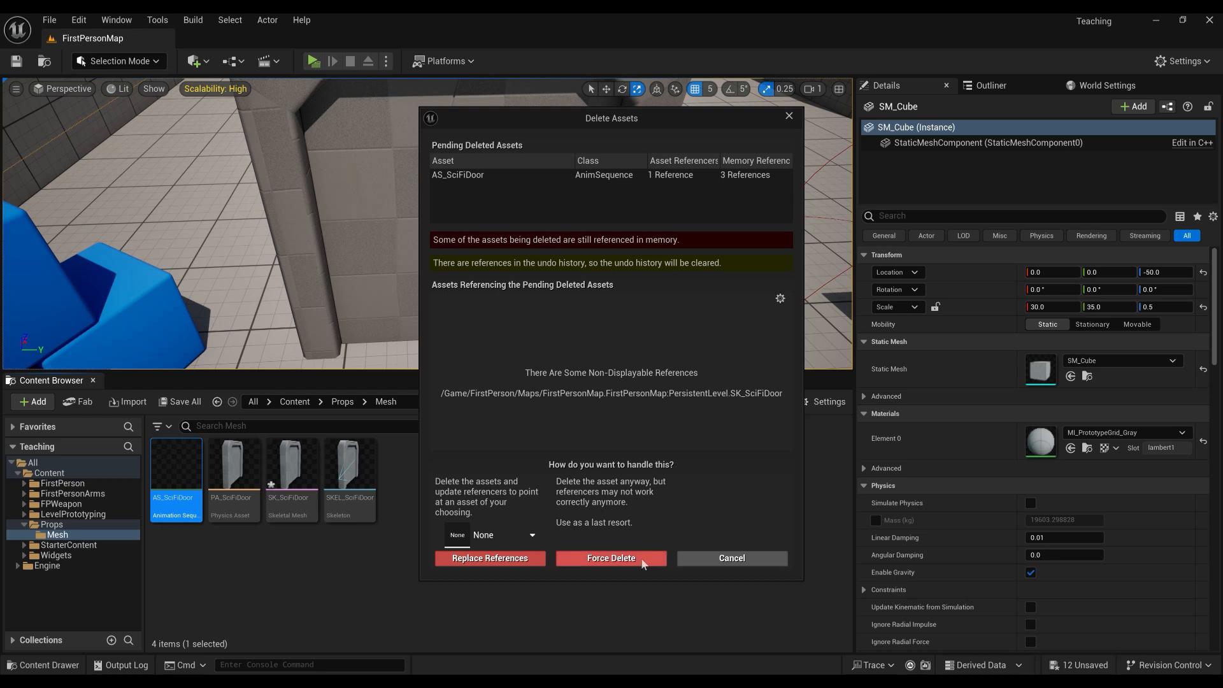
pyautogui.click(611, 558)
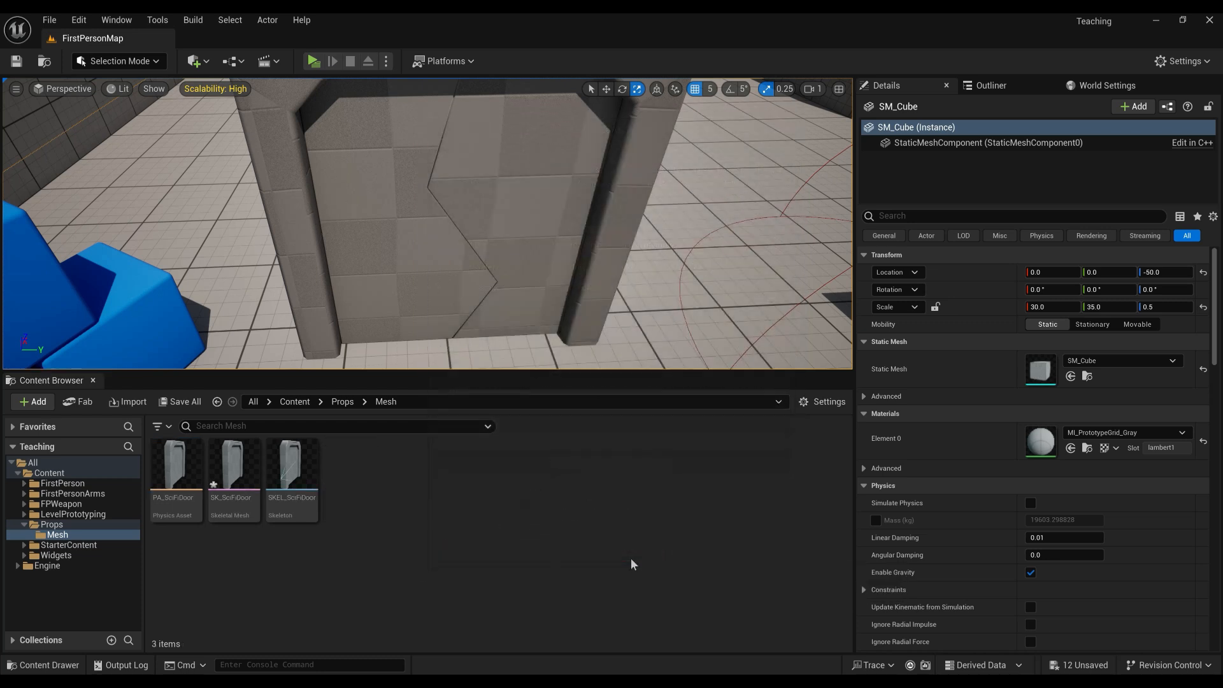
# Re-import AS_SciFiDoor.fbx into Props/Mesh as animation only at uniform scale 100.
pyautogui.click(767, 681)
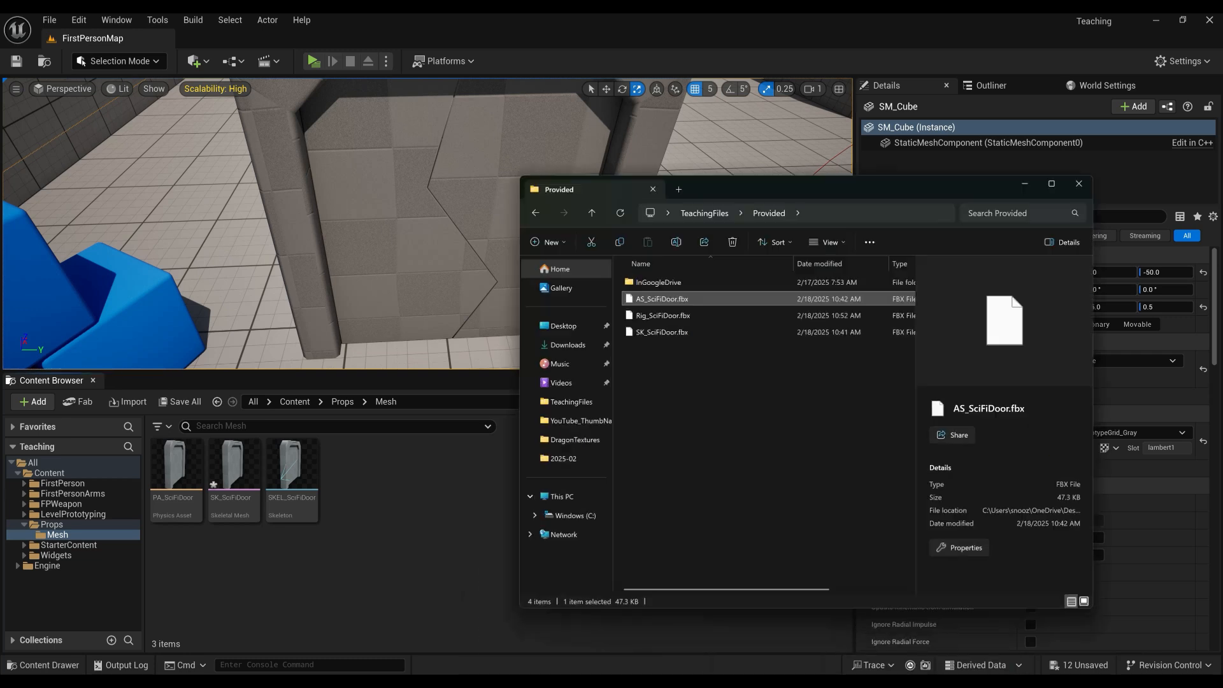
pyautogui.moveTo(662, 274); pyautogui.dragTo(384, 492)
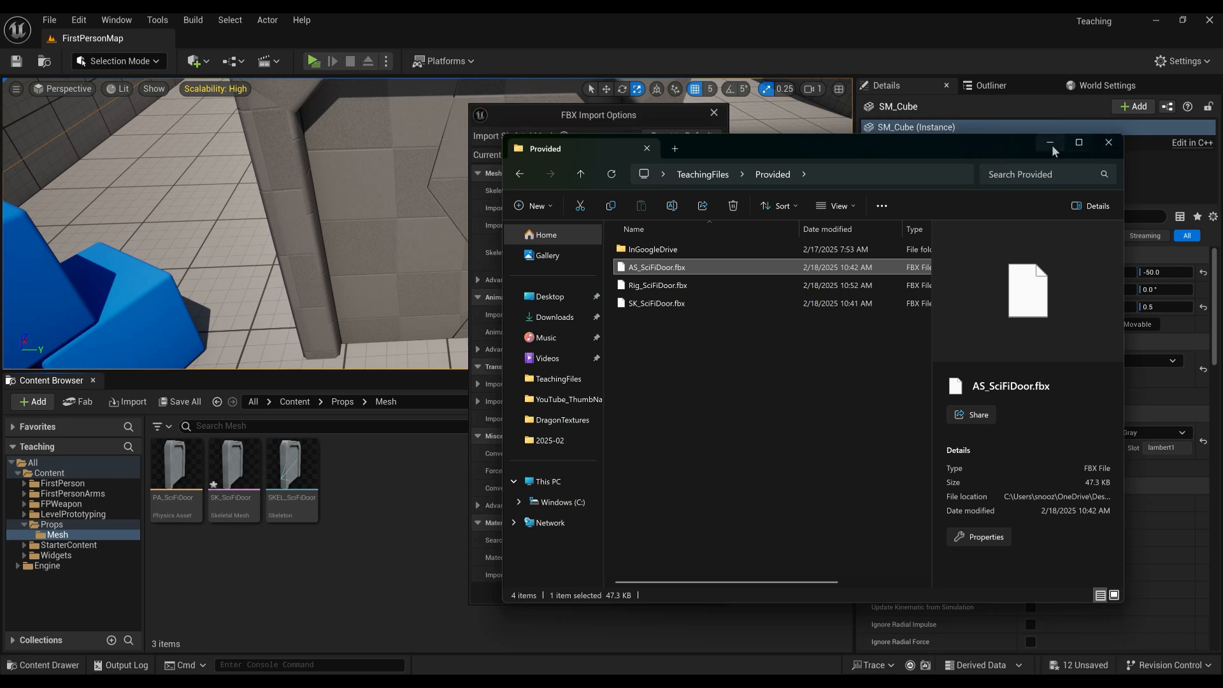
pyautogui.click(1051, 142)
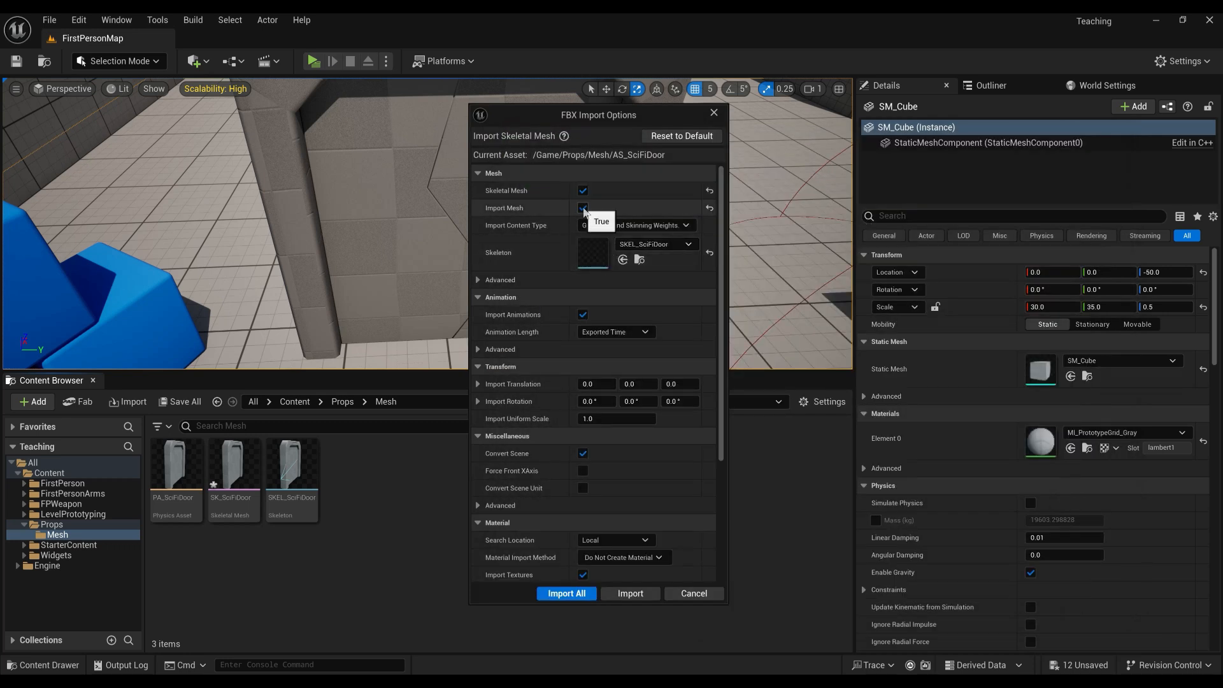
pyautogui.click(583, 209)
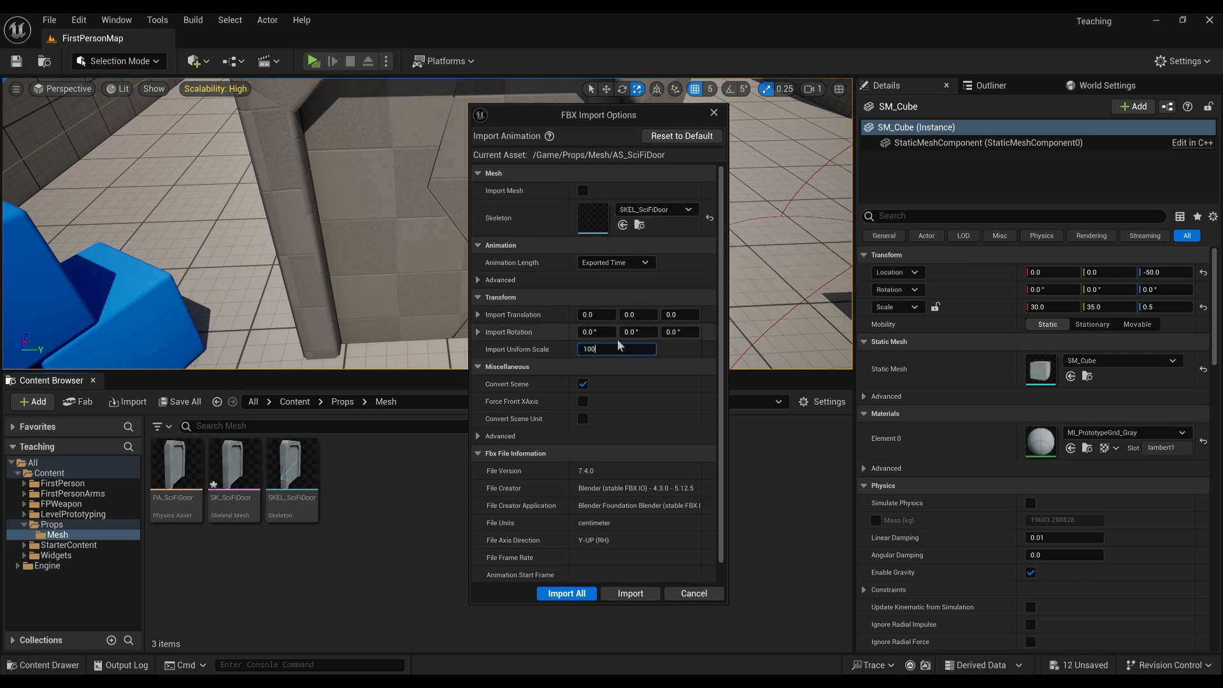
pyautogui.click(648, 593)
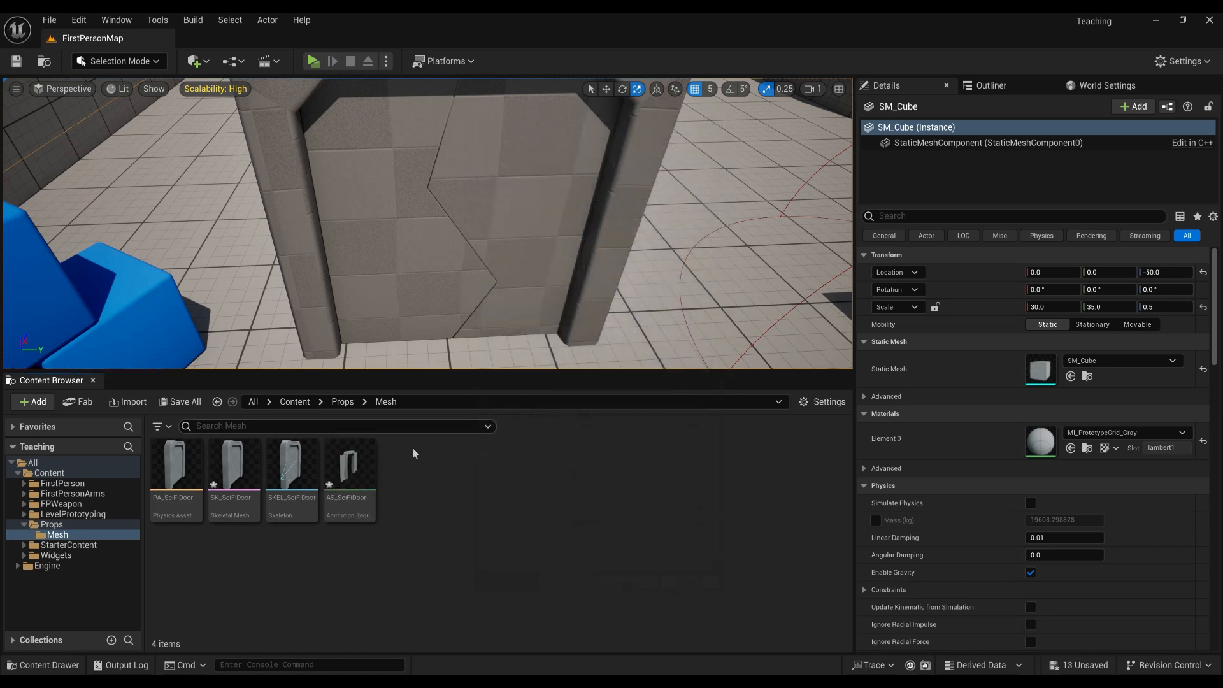
# Preview and save the re-imported AS_SciFiDoor animation, then close its editor.
pyautogui.moveTo(473, 259)
pyautogui.mouseDown(button='right')
pyautogui.moveTo(473, 223)
pyautogui.moveTo(488, 243)
pyautogui.moveTo(475, 246)
pyautogui.mouseUp(button='right')
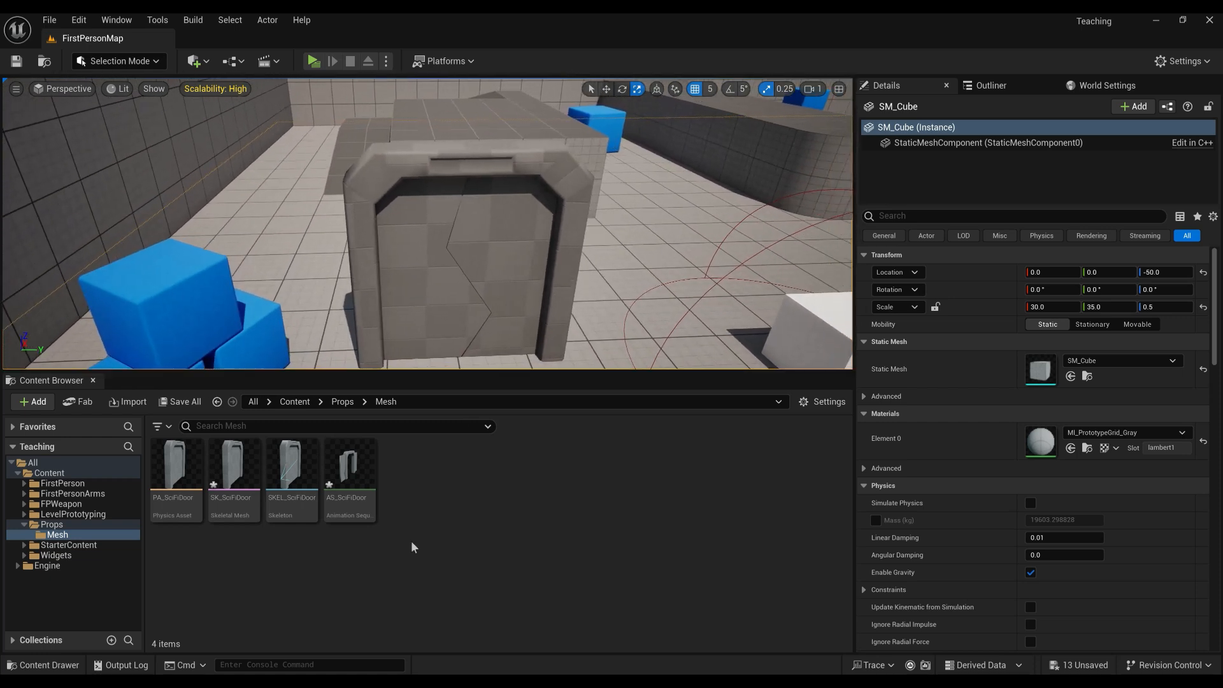
pyautogui.doubleClick(350, 468)
pyautogui.moveTo(551, 356); pyautogui.dragTo(453, 356, button='right')
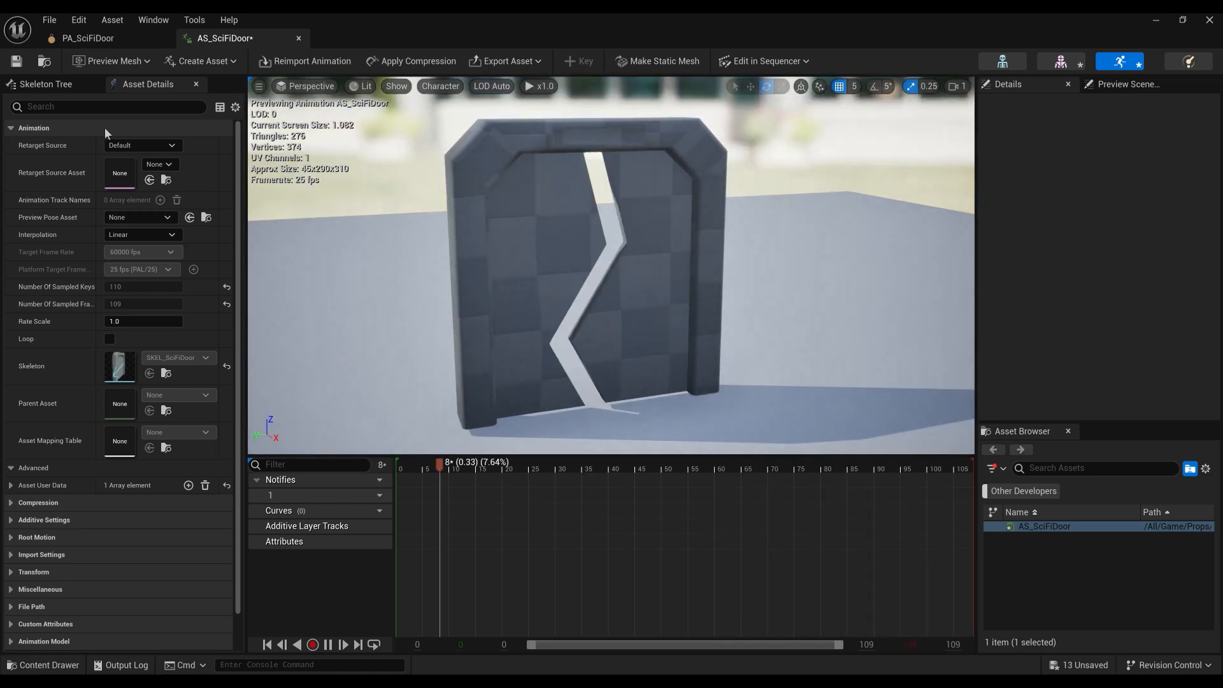
pyautogui.click(16, 60)
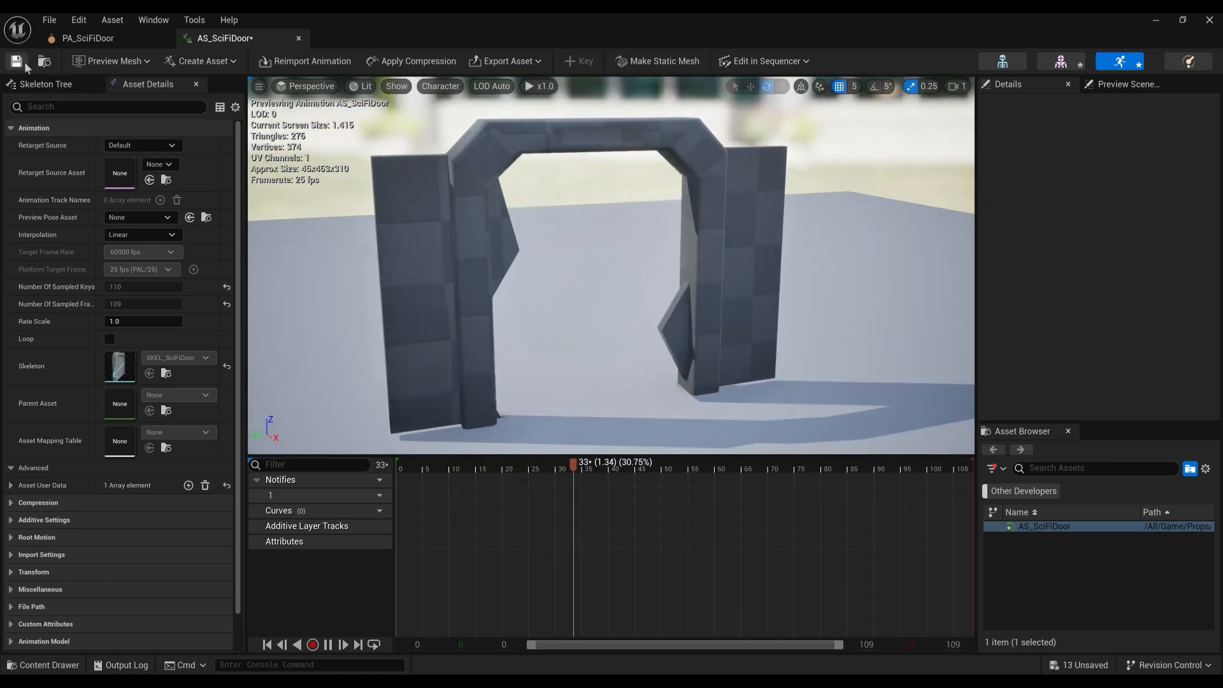
pyautogui.click(300, 39)
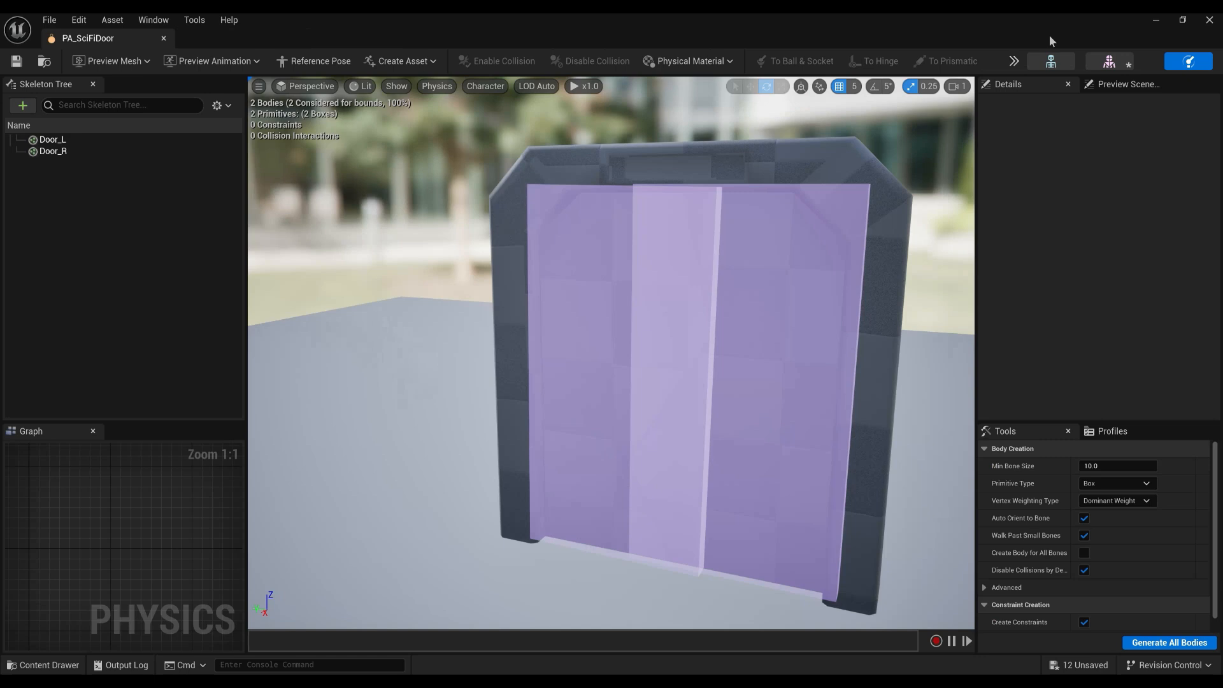
pyautogui.click(1152, 19)
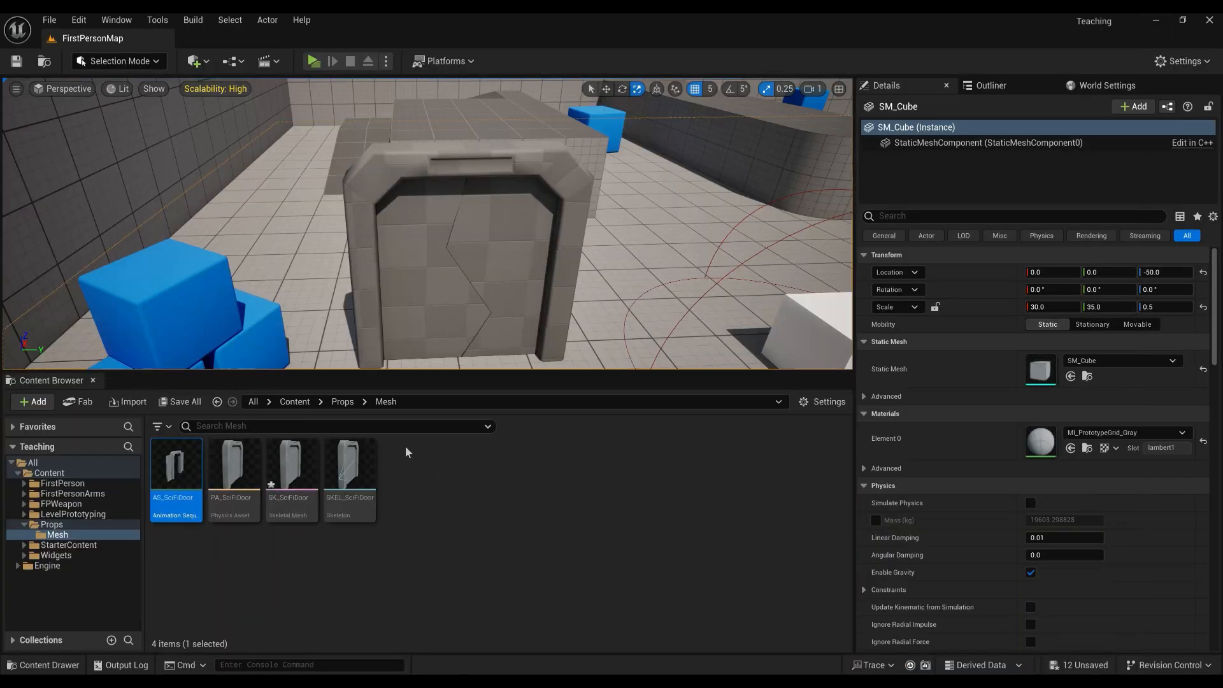
# Set AS_SciFiDoor as the placed door's Anim to Play and play-test the level.
pyautogui.click(457, 288)
pyautogui.press('f')
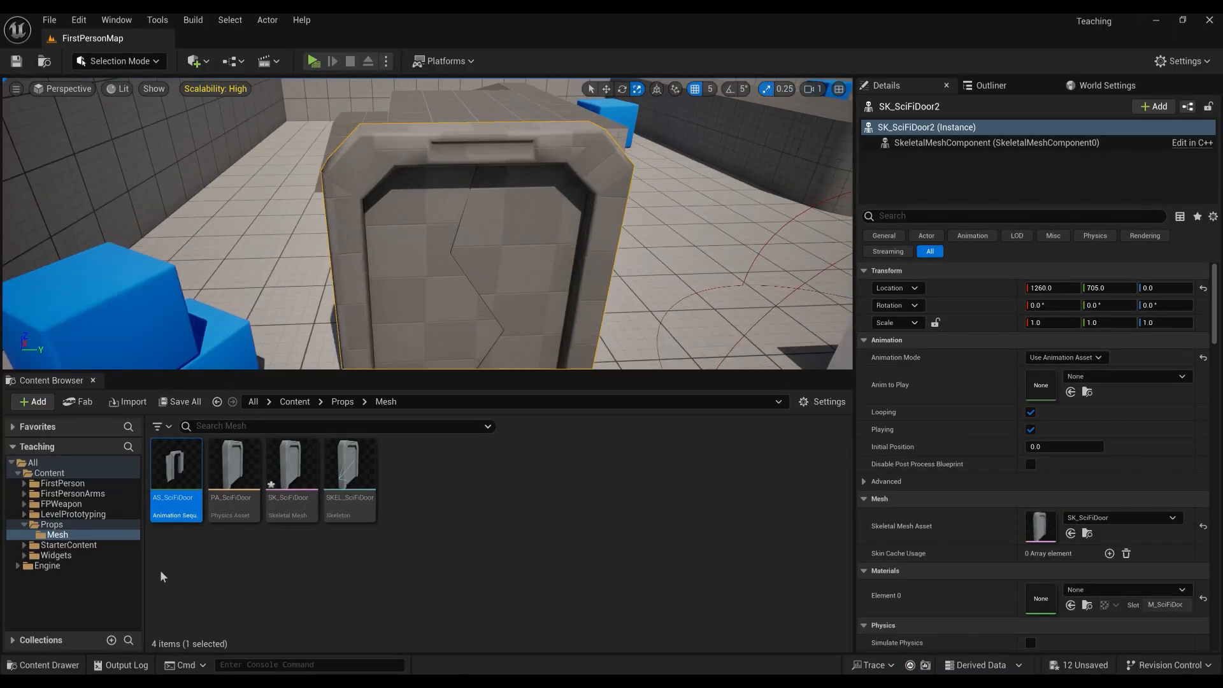
pyautogui.moveTo(176, 474); pyautogui.dragTo(1038, 386)
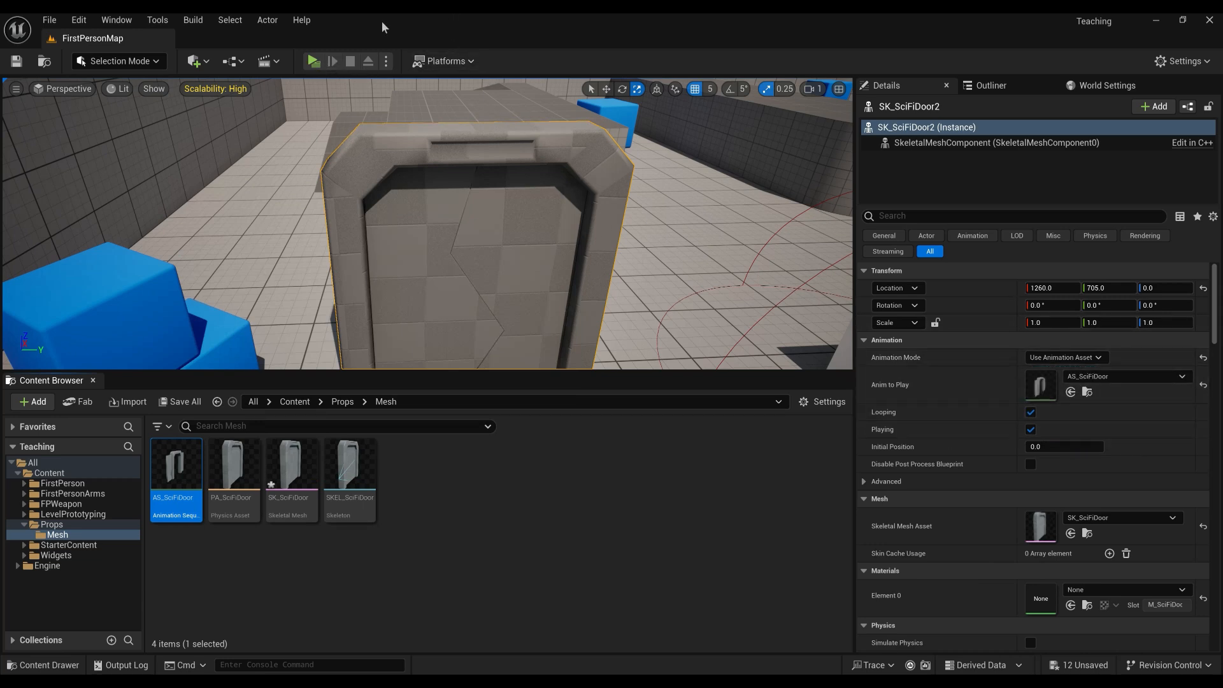
pyautogui.click(314, 60)
pyautogui.press('w')
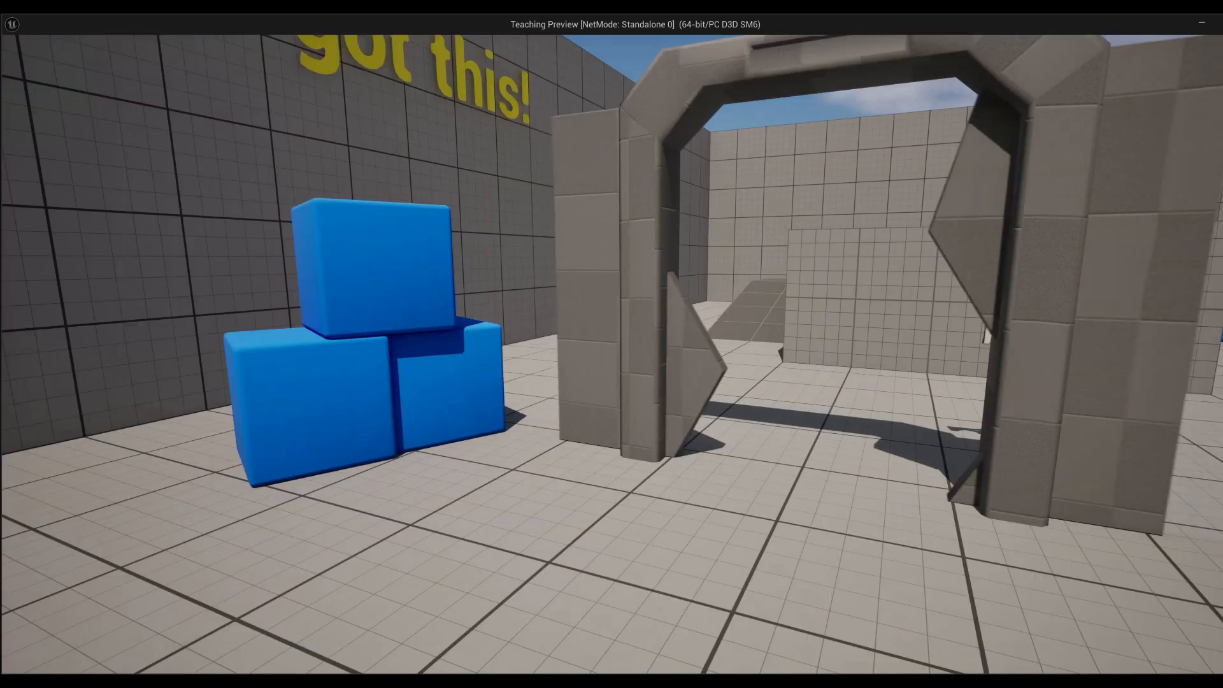
pyautogui.press('w')
pyautogui.press('w')
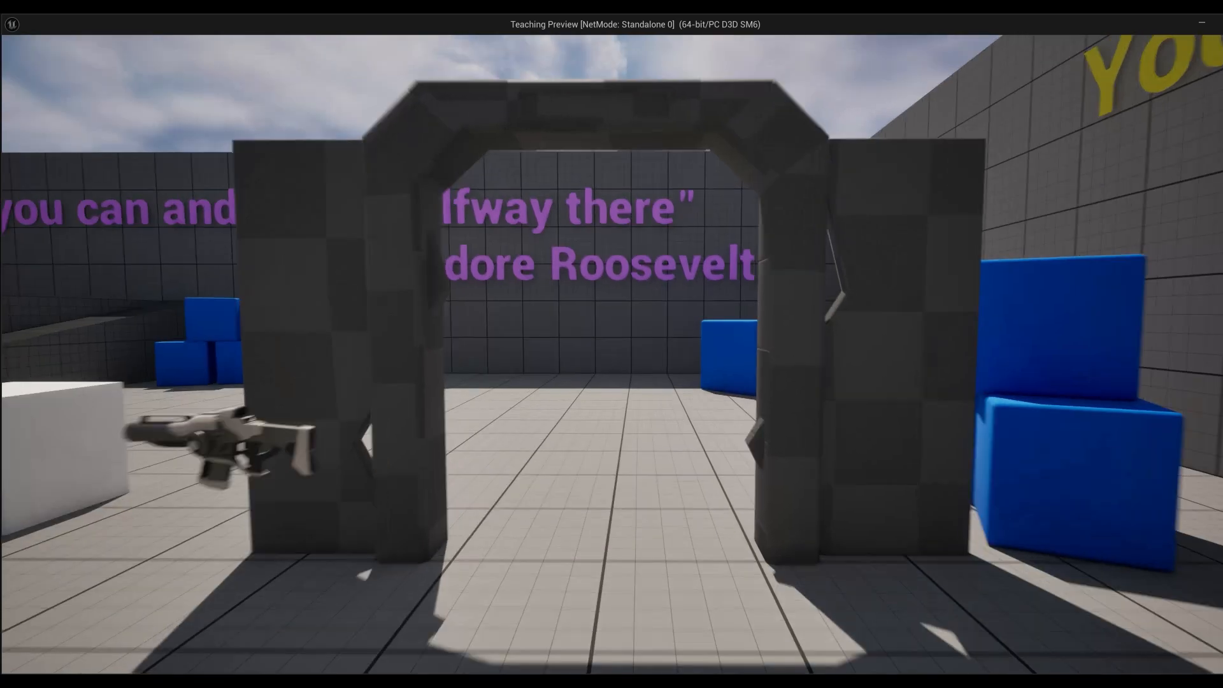
pyautogui.press('w')
pyautogui.press('w')
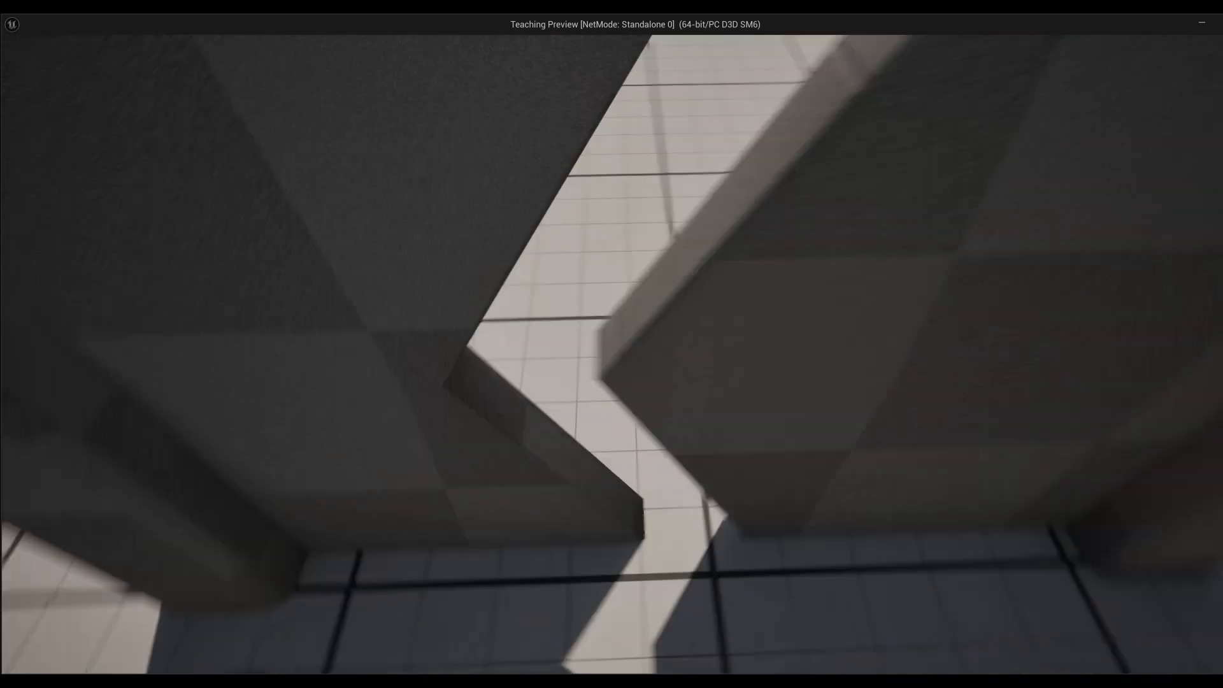
pyautogui.press('w')
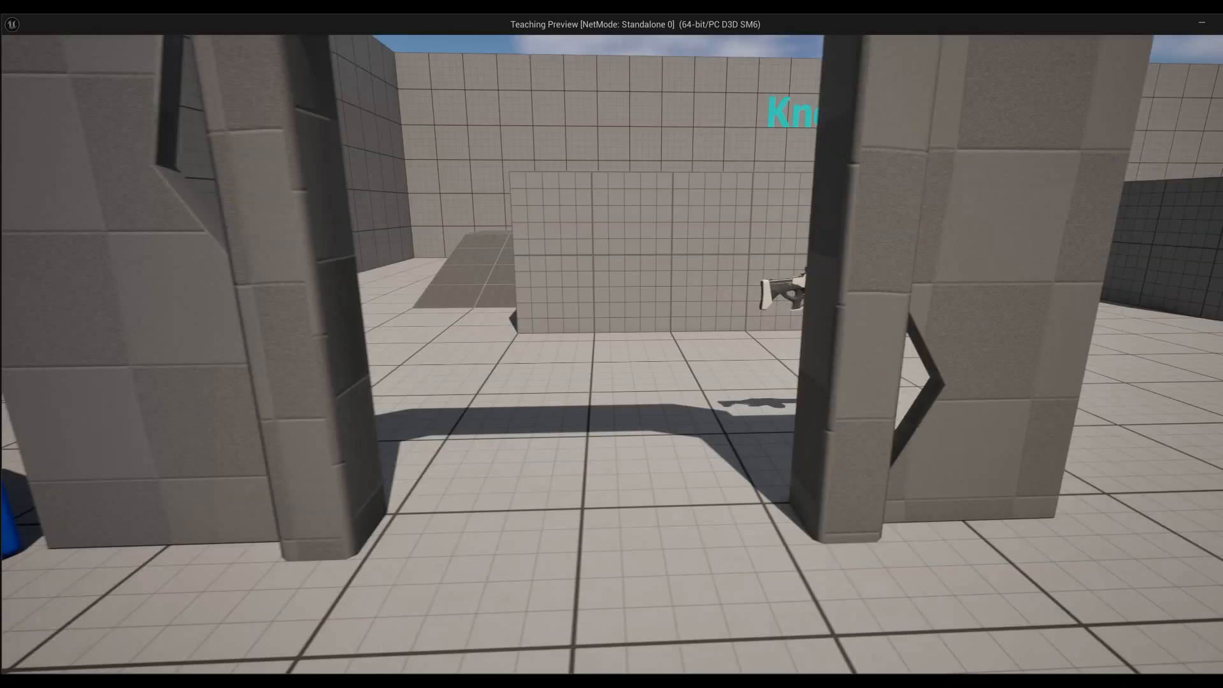
pyautogui.press('w')
pyautogui.press('s')
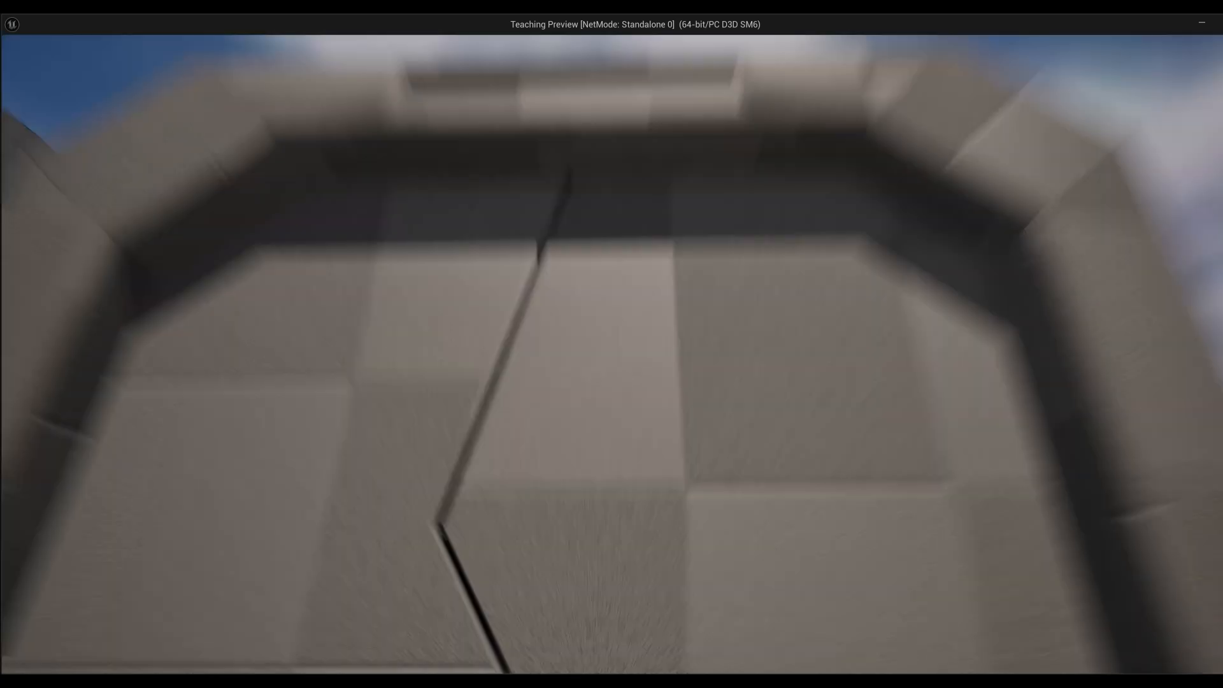
pyautogui.press('s')
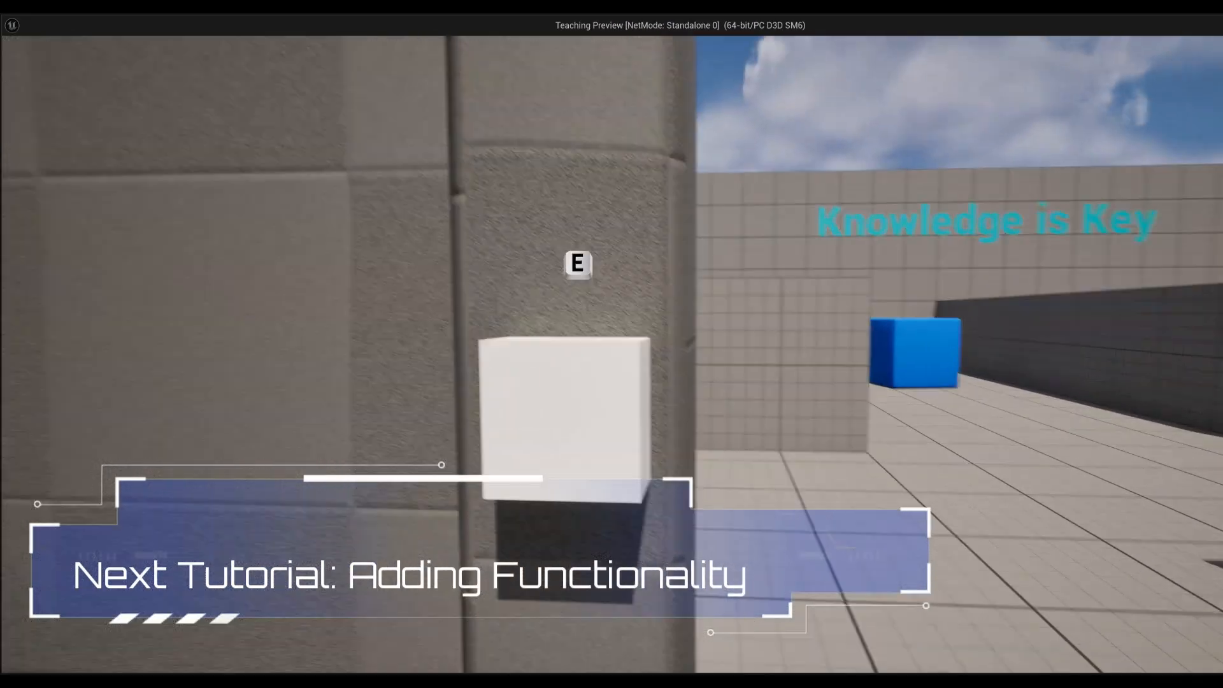
pyautogui.press('s')
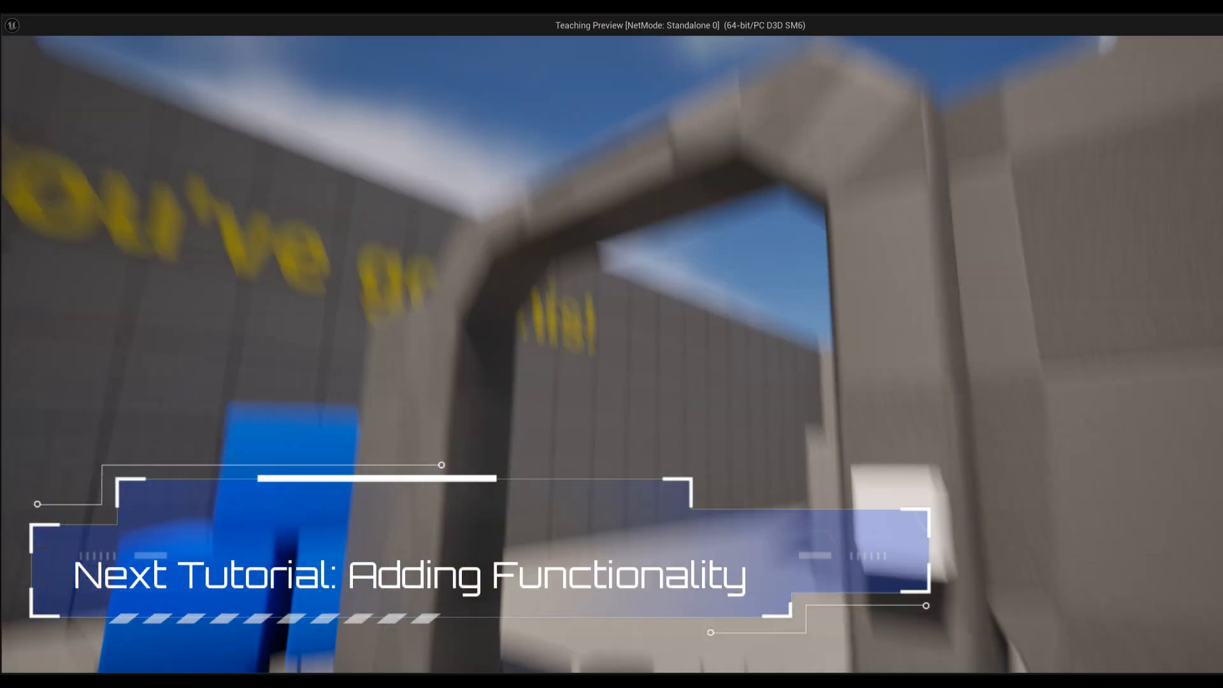
pyautogui.press('w')
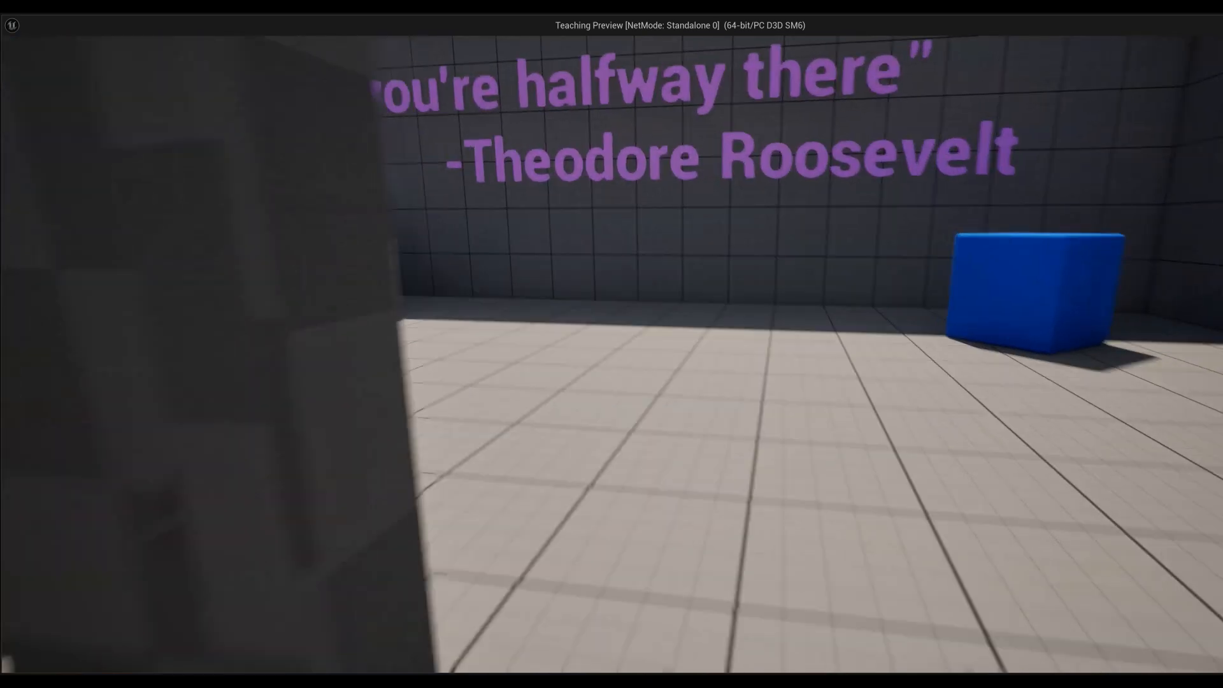
pyautogui.press('w')
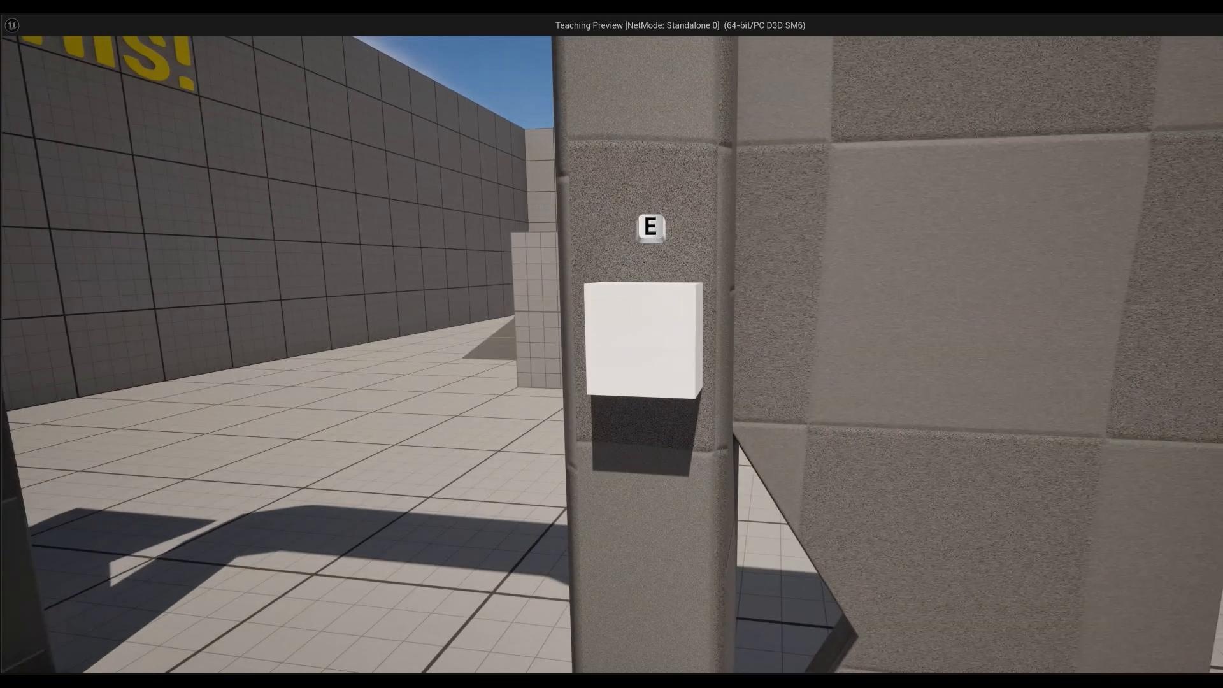
pyautogui.press('e')
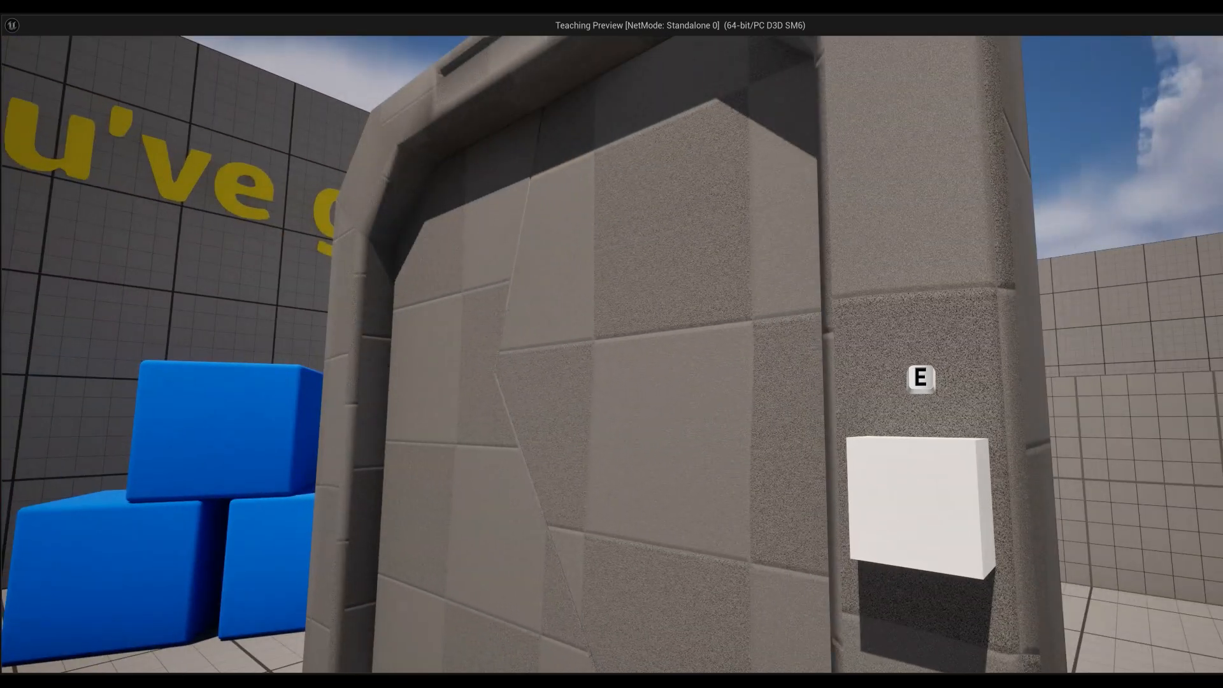
pyautogui.press('e')
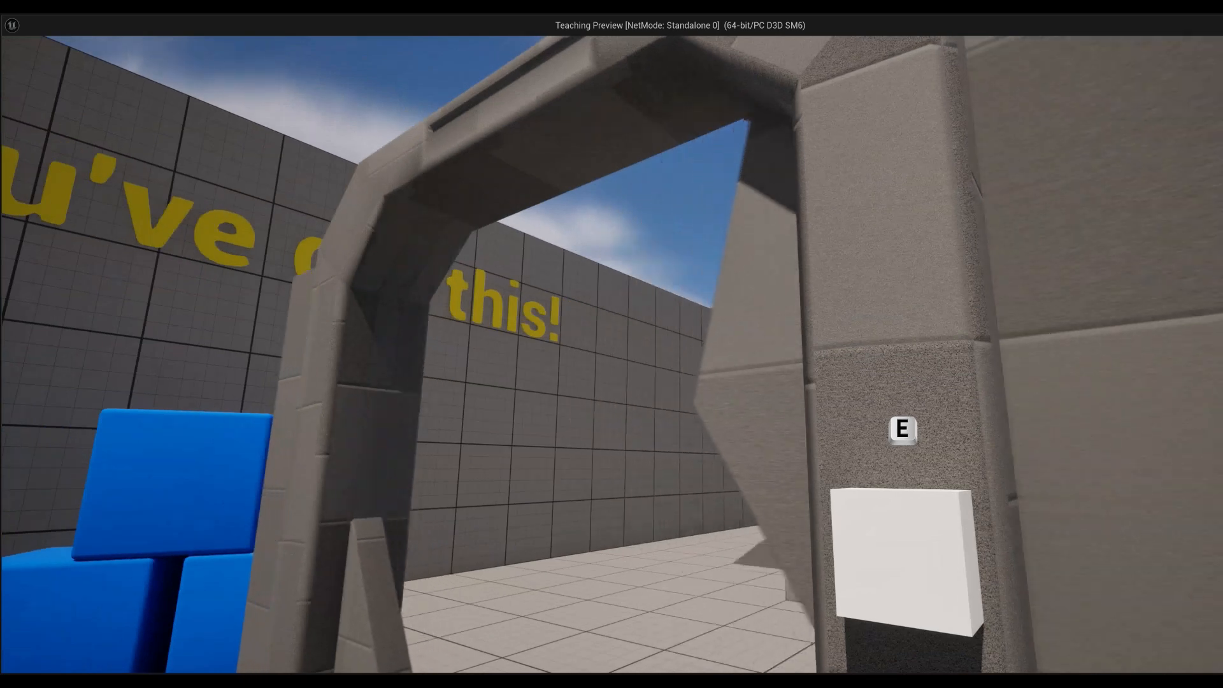